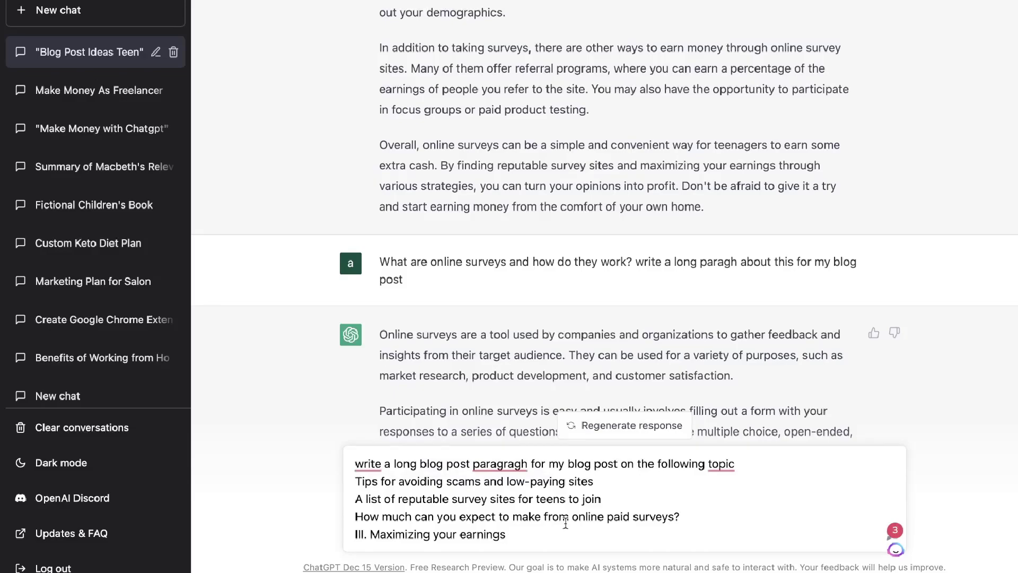
Submit the drafted prompt requesting a long blog post paragraph on avoiding scams, reputable teen survey sites, expected pay and maximizing earnings
{"action": "key", "text": "Return"}
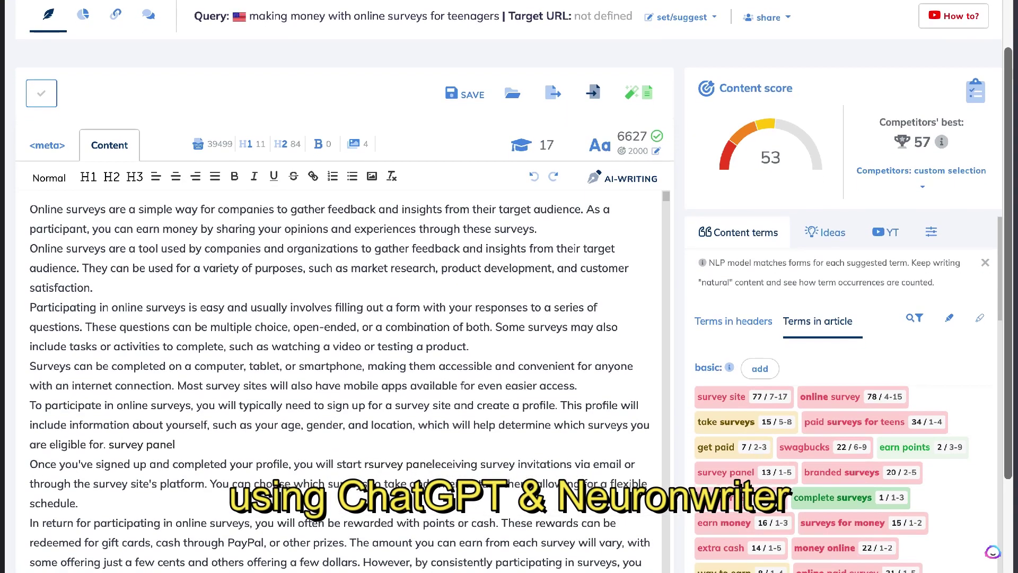
Look over the online surveys article and its suggested content terms in NEURONwriter, plus the NEURONwriter home page
{"action": "scroll", "coordinate": [510, 287], "scroll_direction": "down", "scroll_amount": 3}
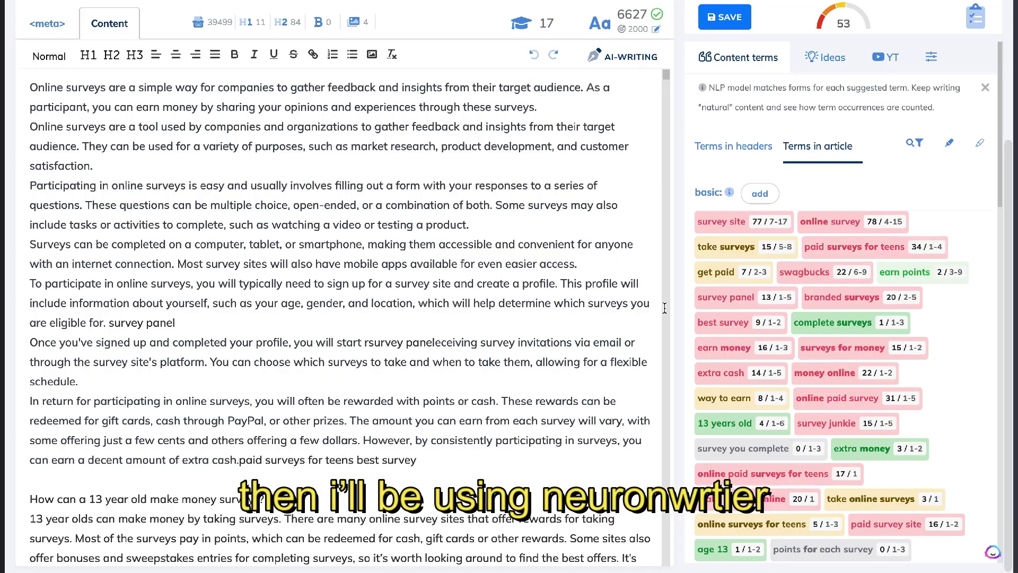
{"action": "scroll", "coordinate": [664, 307], "scroll_direction": "down", "scroll_amount": 5}
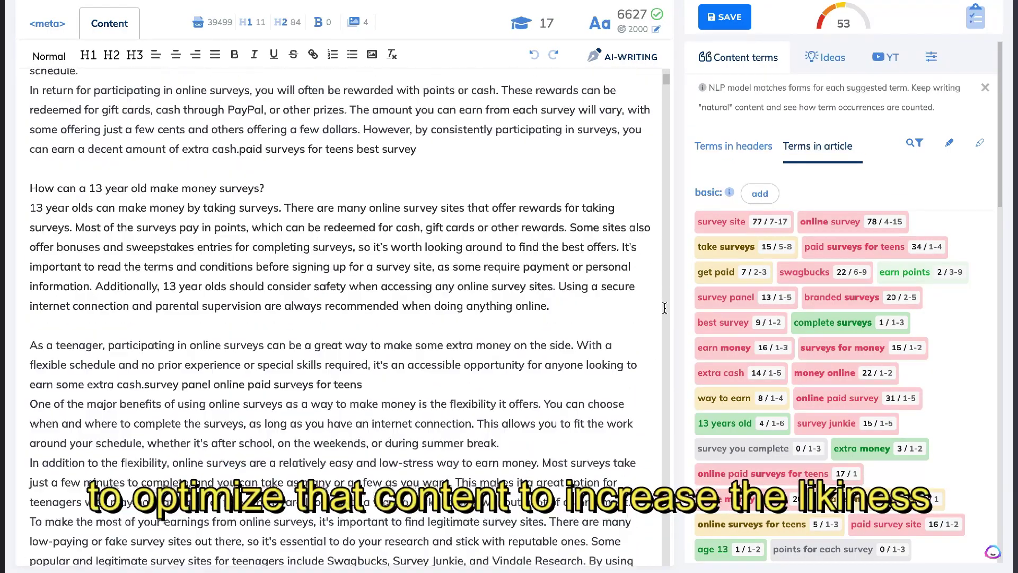
{"action": "scroll", "coordinate": [969, 322], "scroll_direction": "down", "scroll_amount": 10}
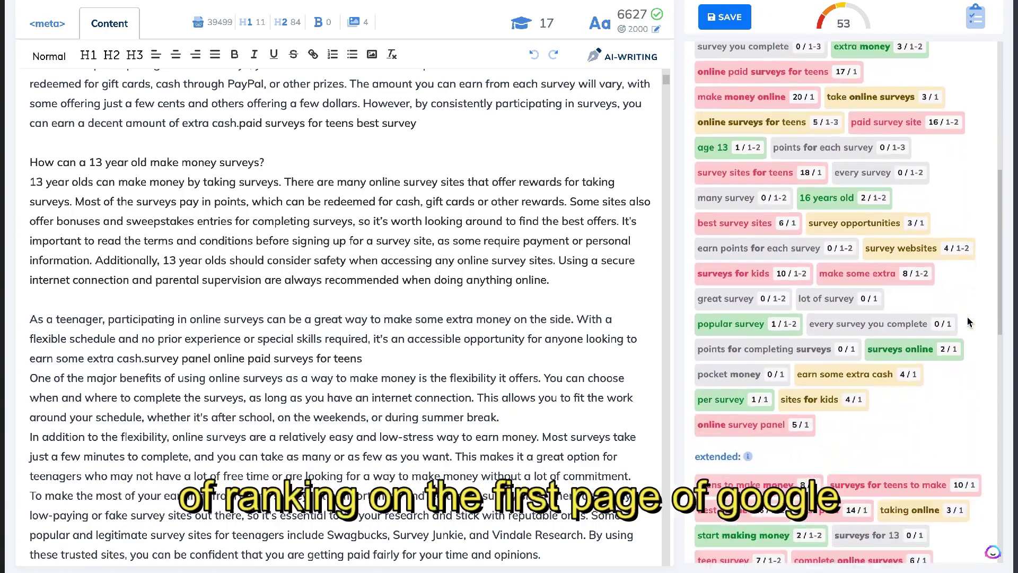
{"action": "scroll", "coordinate": [968, 322], "scroll_direction": "up", "scroll_amount": 15}
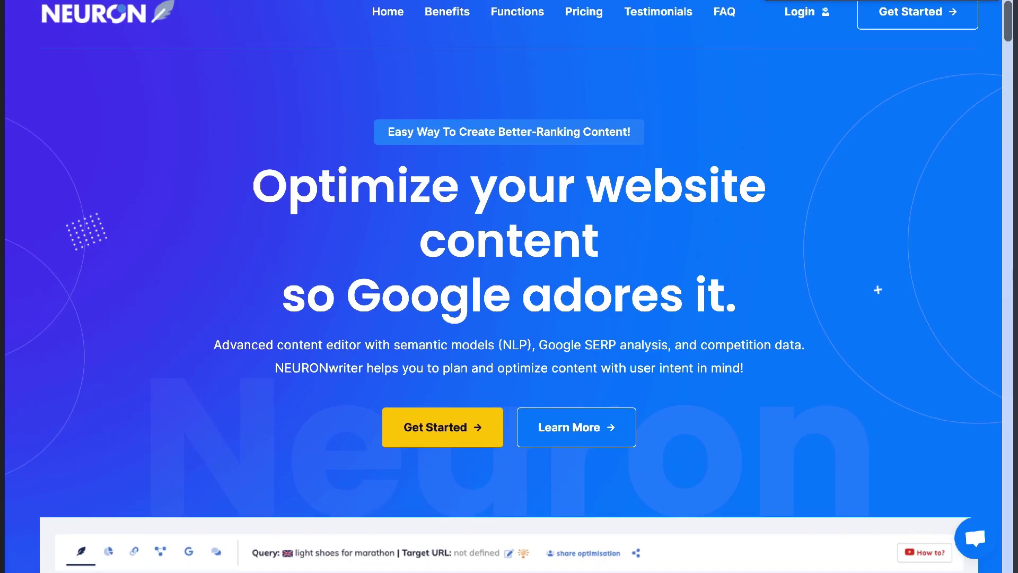
{"action": "scroll", "coordinate": [509, 286], "scroll_direction": "down", "scroll_amount": 5}
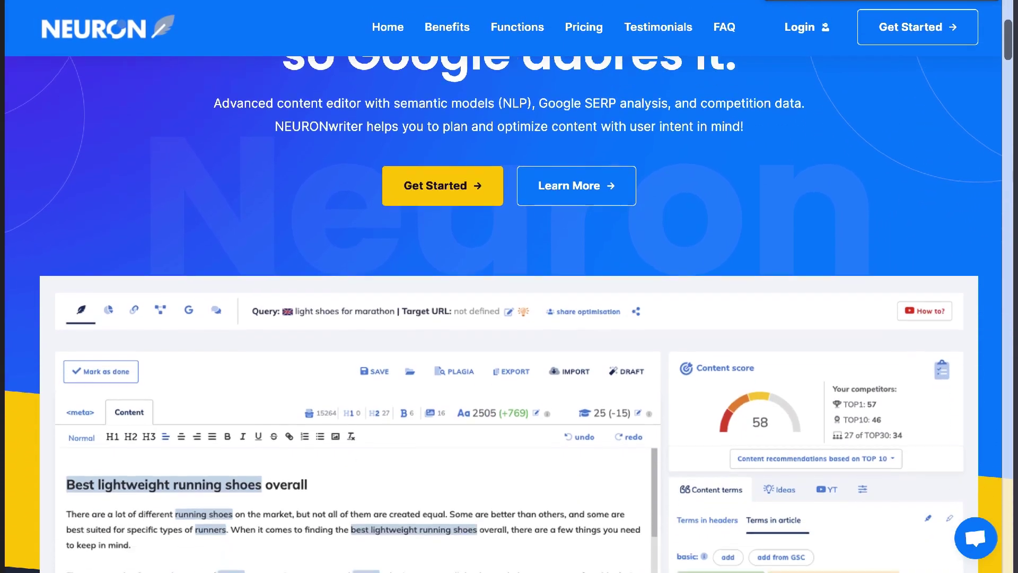
{"action": "scroll", "coordinate": [509, 286], "scroll_direction": "down", "scroll_amount": 5}
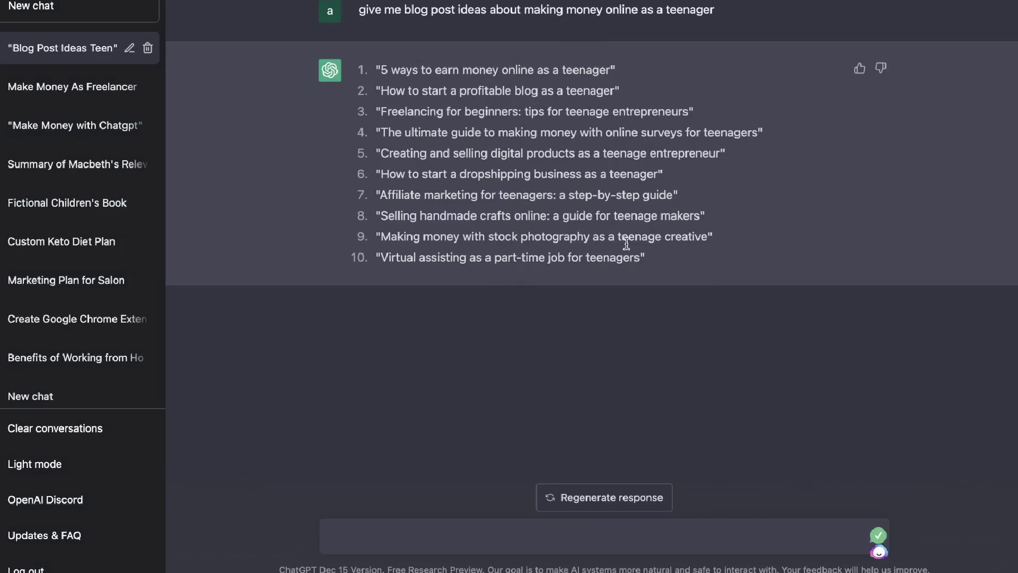
{"action": "left_click_drag", "start_coordinate": [648, 257], "coordinate": [381, 70]}
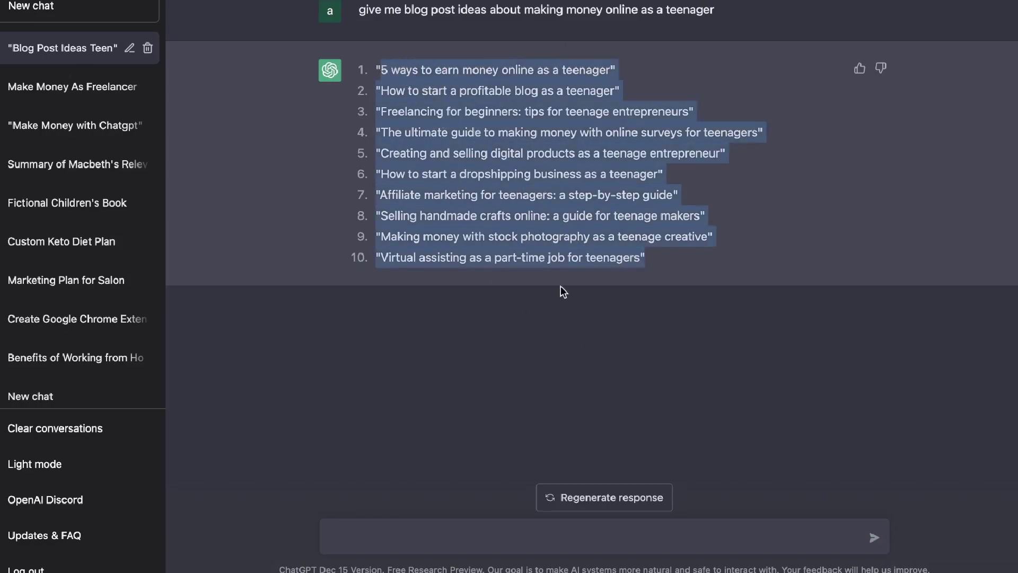
{"action": "left_click", "coordinate": [469, 167]}
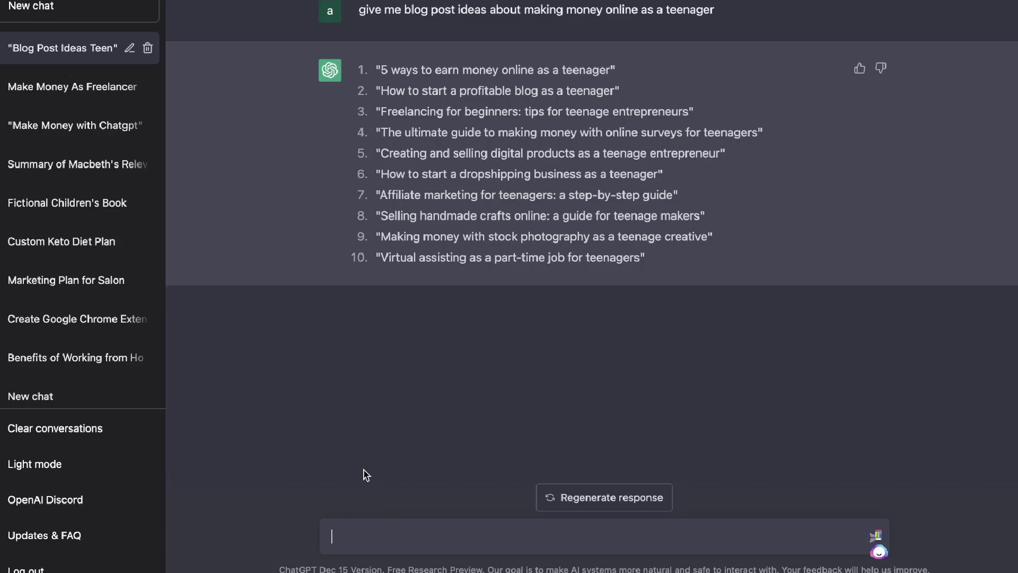
{"action": "type", "text": "\"Freelancing for beginners: tips for teenage entrepreneurs\""}
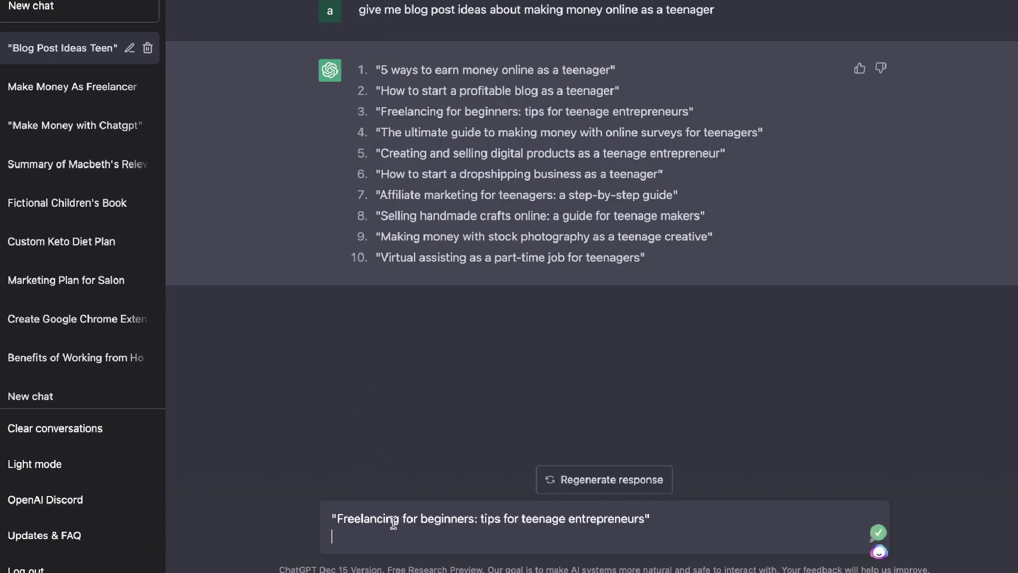
{"action": "key", "text": "ctrl+z"}
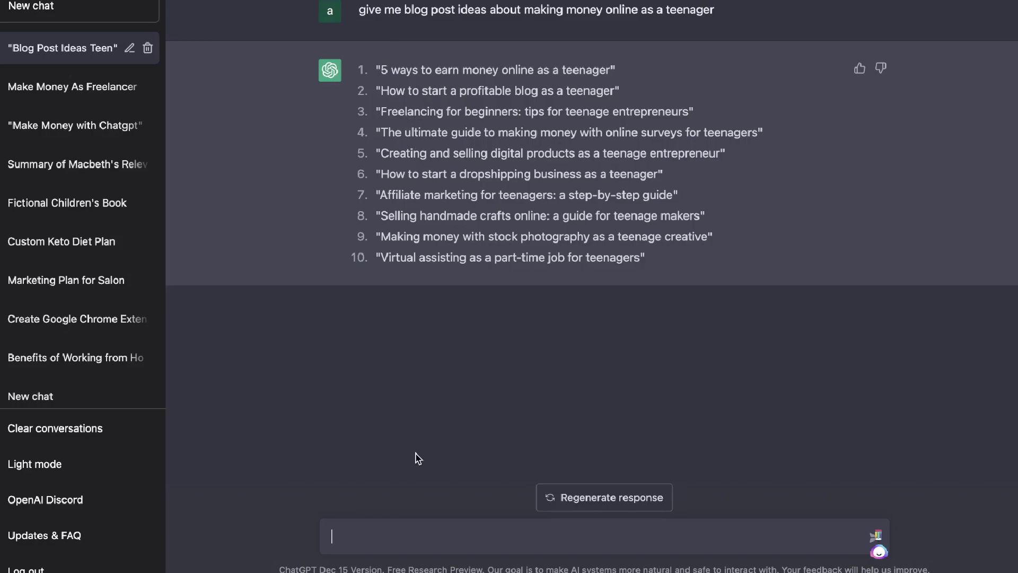
Ask ChatGPT to "write a blog post outline for number 4" from the list of blog post ideas
{"action": "type", "text": "write a blog post outli"}
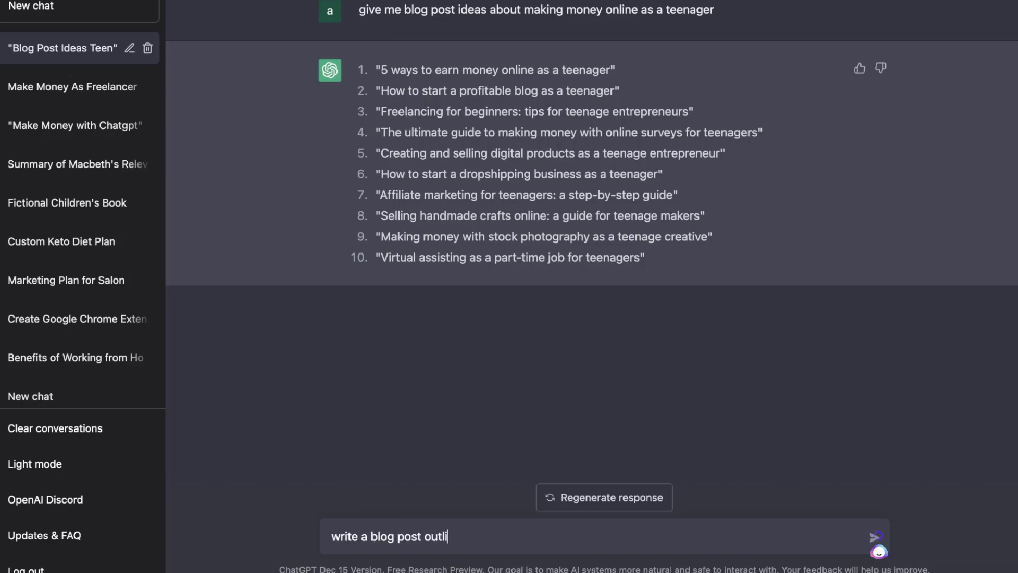
{"action": "type", "text": "ne for number 4"}
{"action": "key", "text": "Return"}
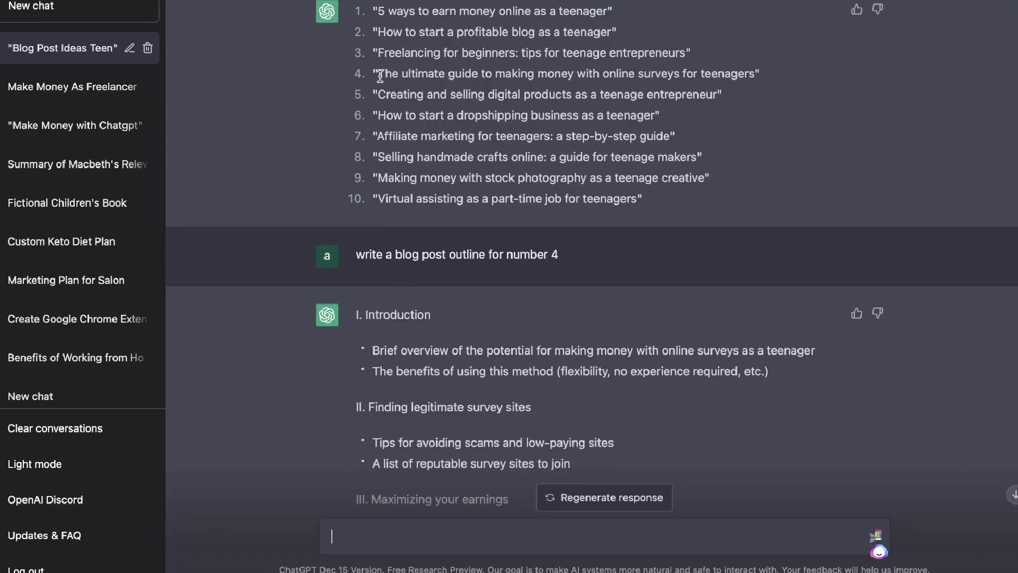
Read through the generated outline for the teen online surveys guide, from the introduction to the conclusion
{"action": "left_click_drag", "start_coordinate": [377, 76], "coordinate": [533, 77]}
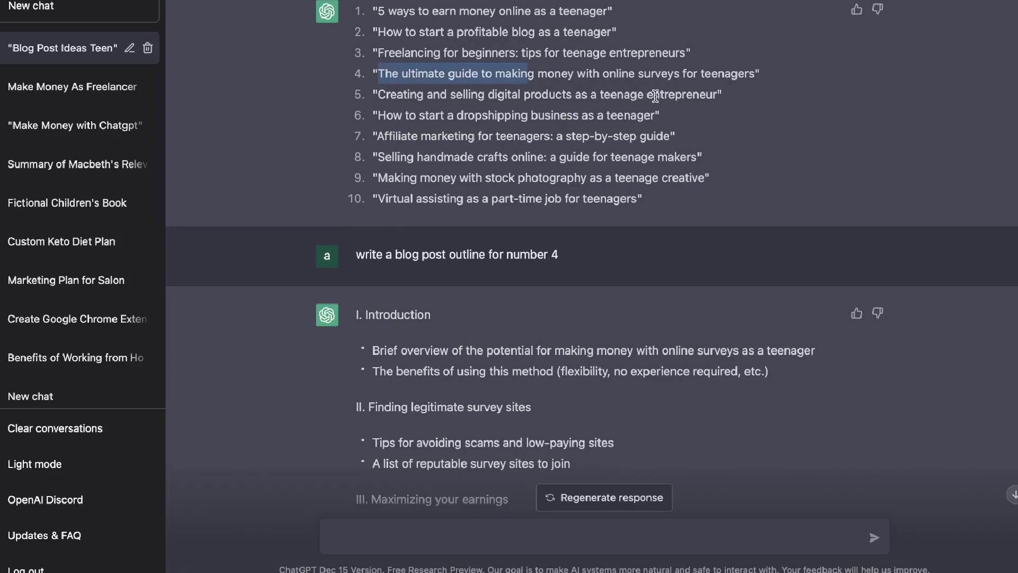
{"action": "scroll", "coordinate": [685, 172], "scroll_direction": "down", "scroll_amount": 3}
{"action": "scroll", "coordinate": [442, 255], "scroll_direction": "down", "scroll_amount": 2}
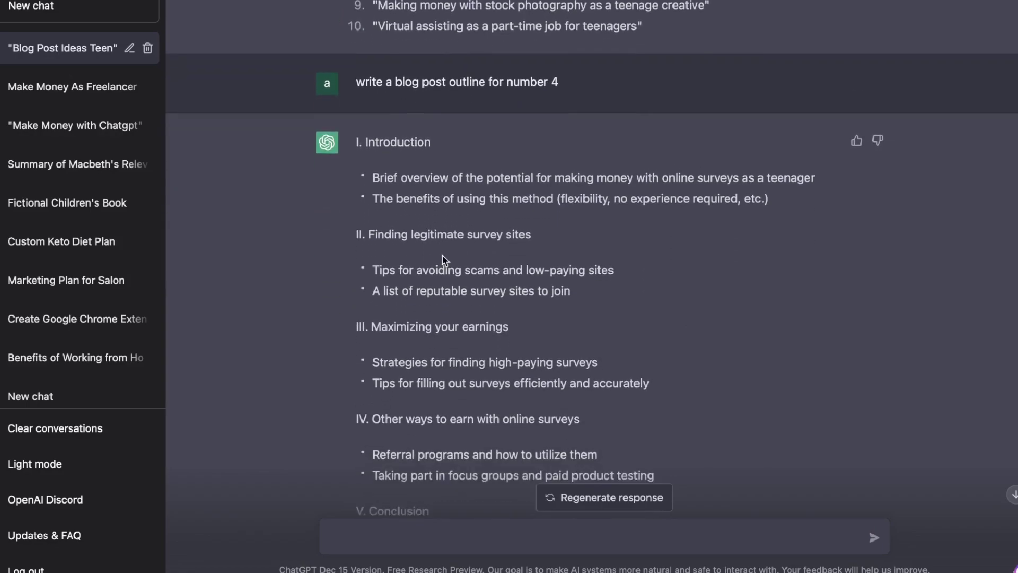
{"action": "scroll", "coordinate": [451, 298], "scroll_direction": "down", "scroll_amount": 1}
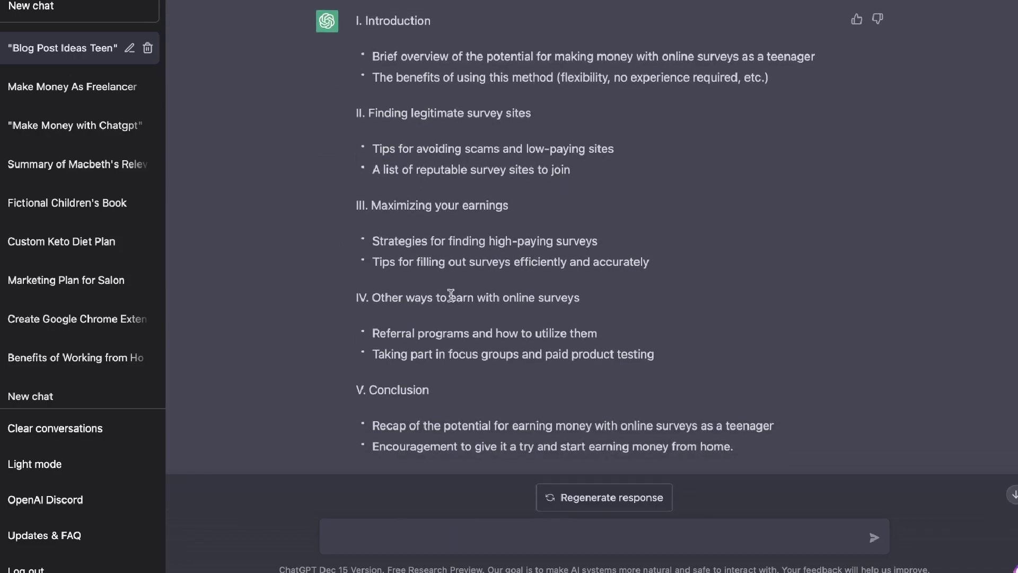
{"action": "scroll", "coordinate": [696, 414], "scroll_direction": "down", "scroll_amount": 1}
{"action": "scroll", "coordinate": [737, 419], "scroll_direction": "down", "scroll_amount": 1}
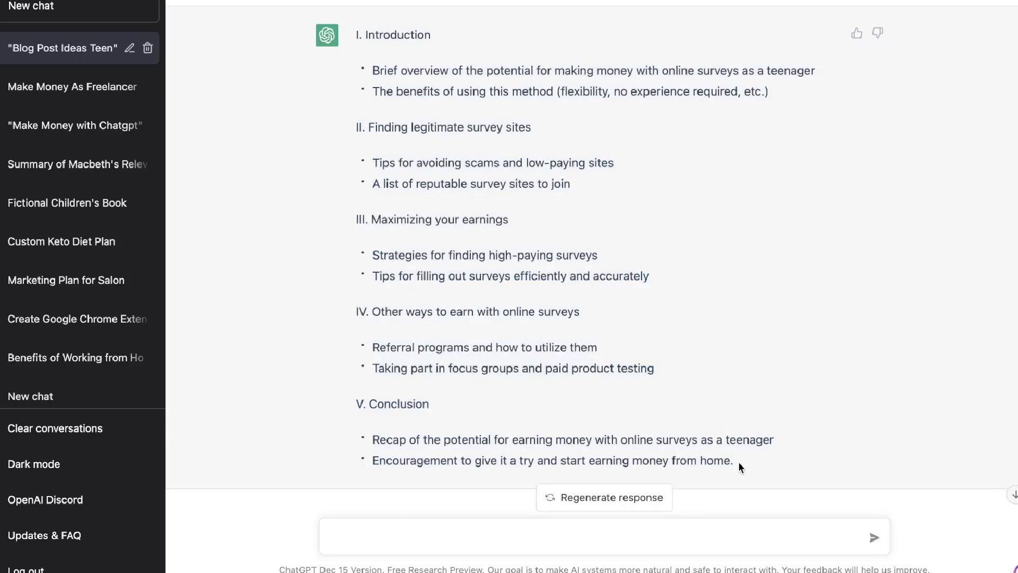
{"action": "left_click_drag", "start_coordinate": [740, 465], "coordinate": [346, 96]}
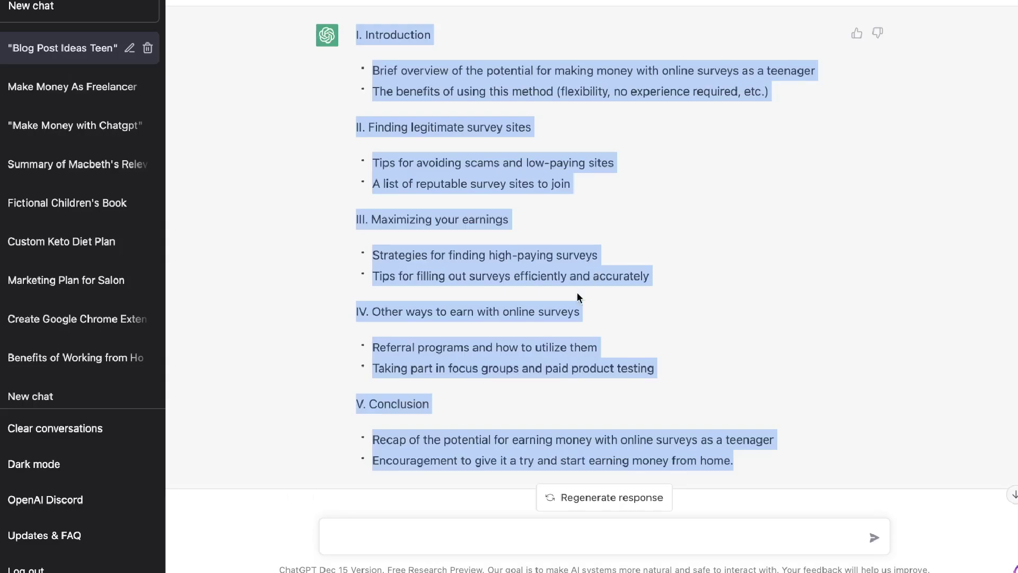
{"action": "left_click", "coordinate": [753, 476]}
{"action": "left_click_drag", "start_coordinate": [753, 476], "coordinate": [371, 68]}
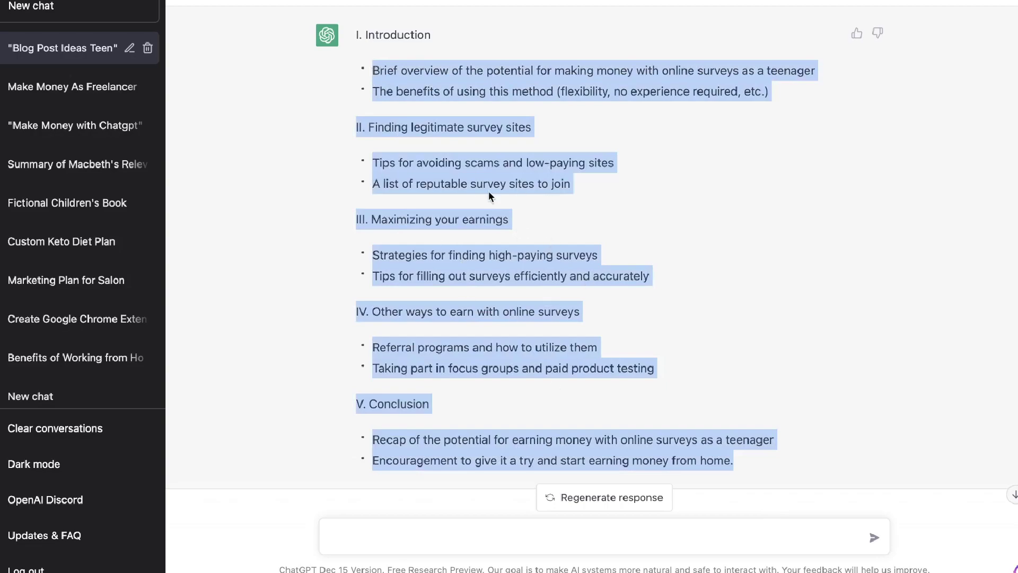
{"action": "left_click", "coordinate": [567, 202]}
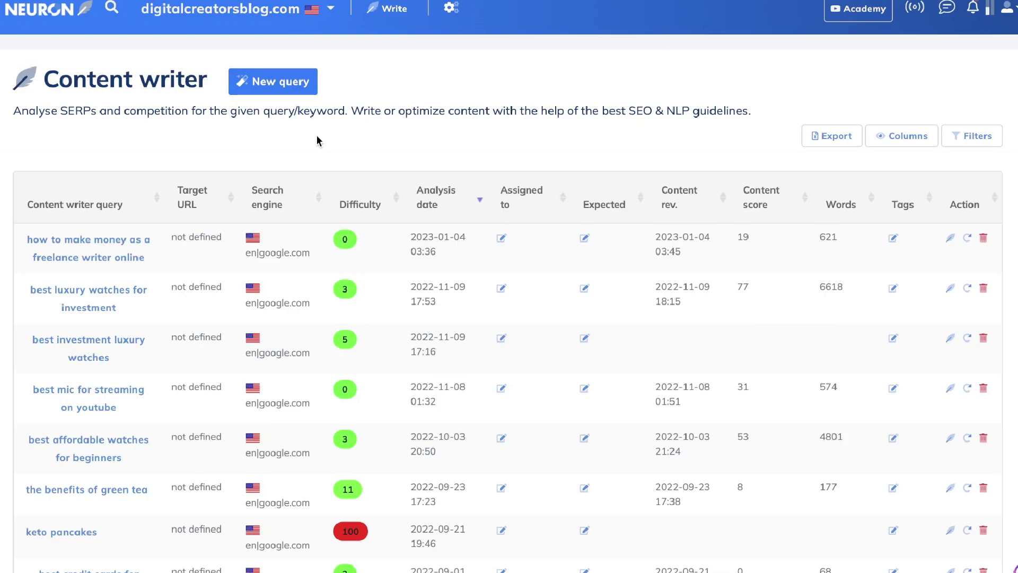
Create a NEURONwriter content query for "making money with online surveys for teenagers", copied from ChatGPT's fourth idea, and open it
{"action": "left_click", "coordinate": [297, 82]}
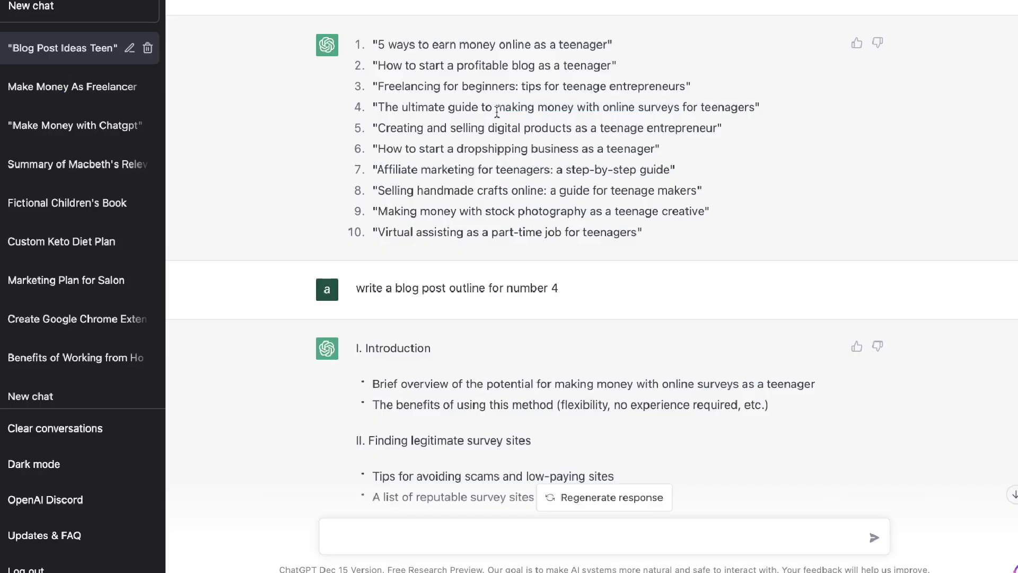
{"action": "left_click_drag", "start_coordinate": [496, 108], "coordinate": [757, 115]}
{"action": "key", "text": "ctrl+c"}
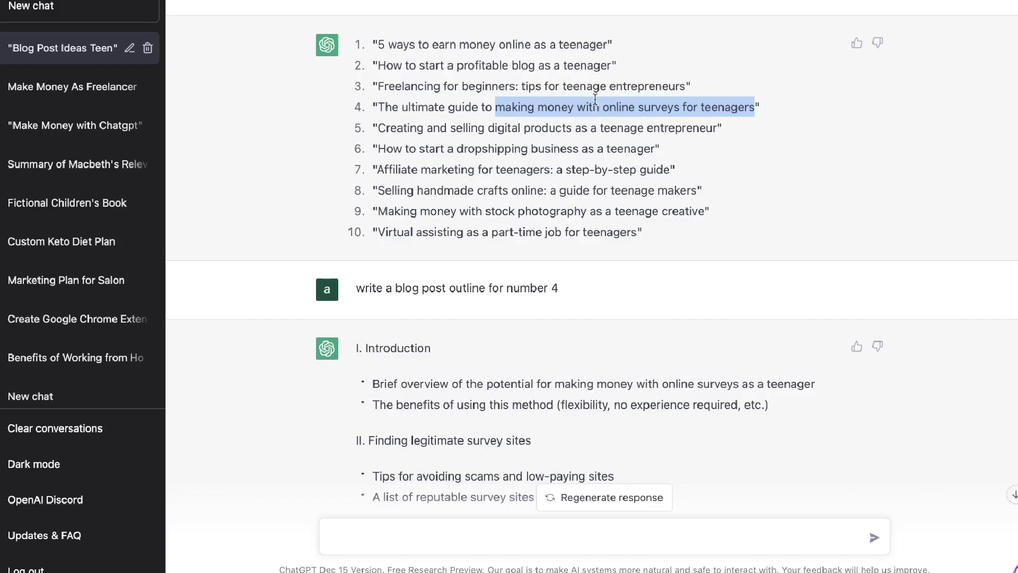
{"action": "scroll", "coordinate": [555, 223], "scroll_direction": "down", "scroll_amount": 3}
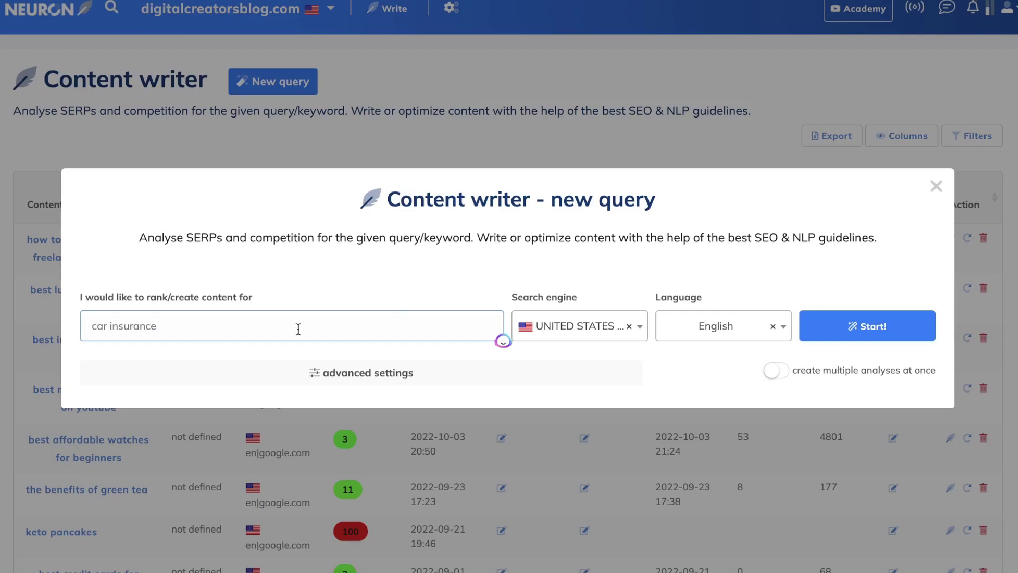
{"action": "key", "text": "ctrl+v"}
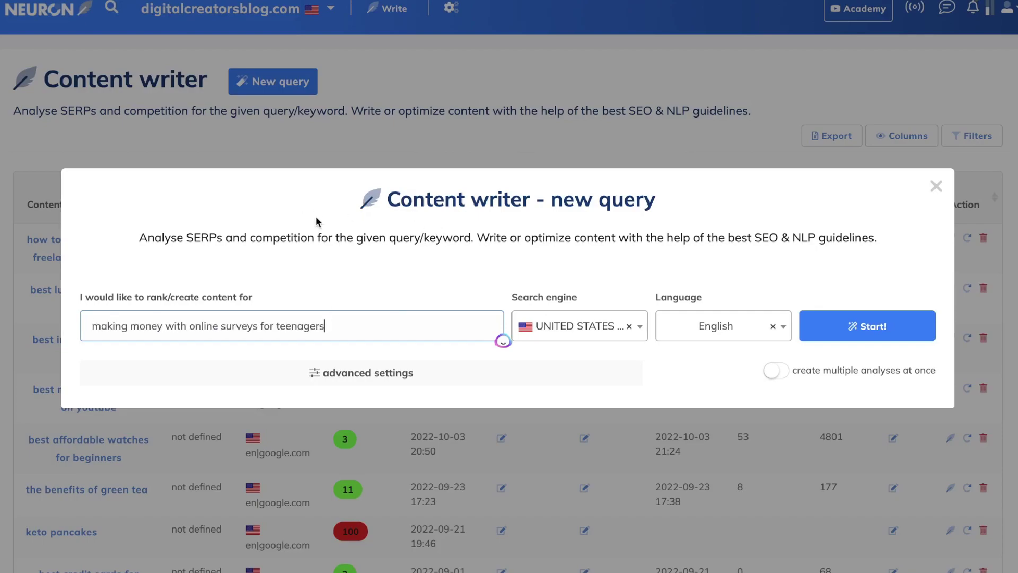
{"action": "left_click", "coordinate": [896, 341]}
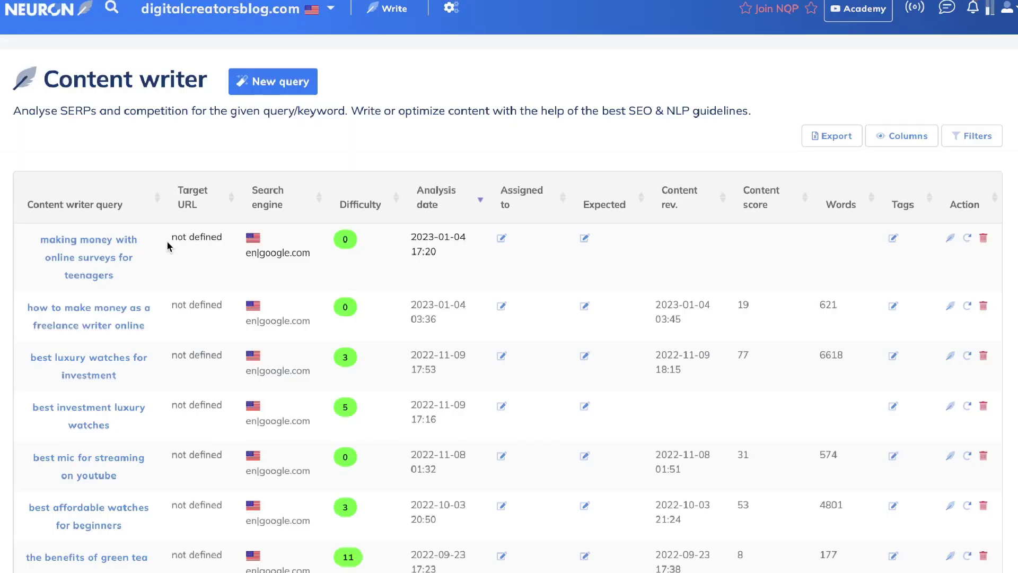
{"action": "left_click", "coordinate": [127, 251]}
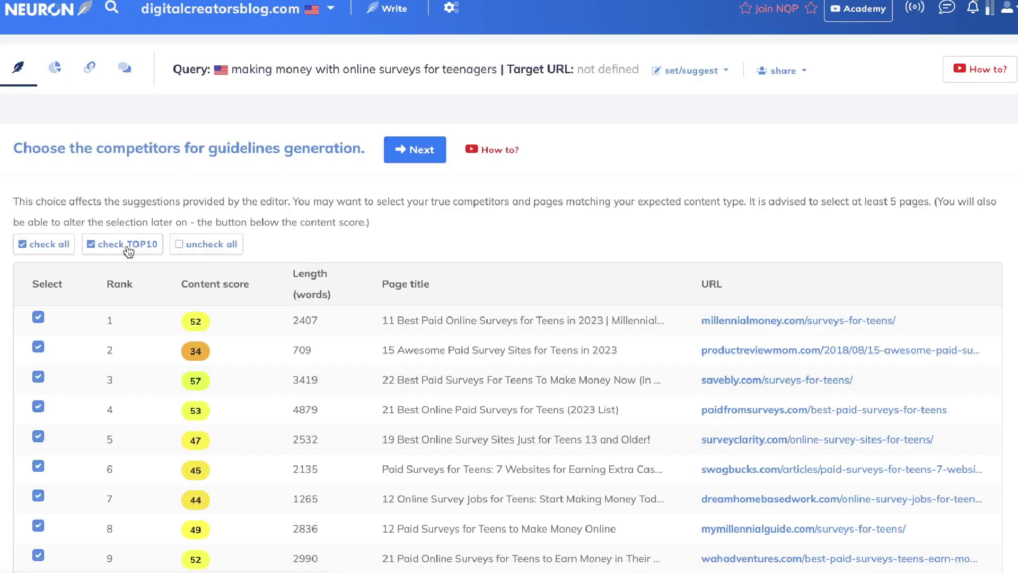
Examine the ranked competitor pages for the query, comparing their content scores, word lengths, titles and which ones are selected
{"action": "scroll", "coordinate": [326, 214], "scroll_direction": "down", "scroll_amount": 1}
{"action": "scroll", "coordinate": [327, 214], "scroll_direction": "down", "scroll_amount": 1}
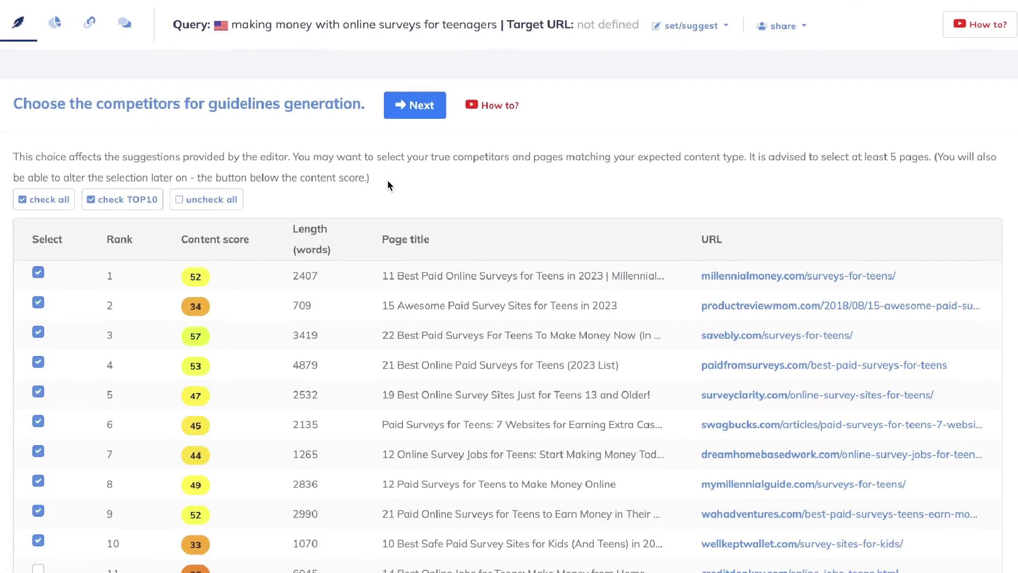
{"action": "scroll", "coordinate": [388, 181], "scroll_direction": "down", "scroll_amount": 1}
{"action": "scroll", "coordinate": [387, 180], "scroll_direction": "down", "scroll_amount": 3}
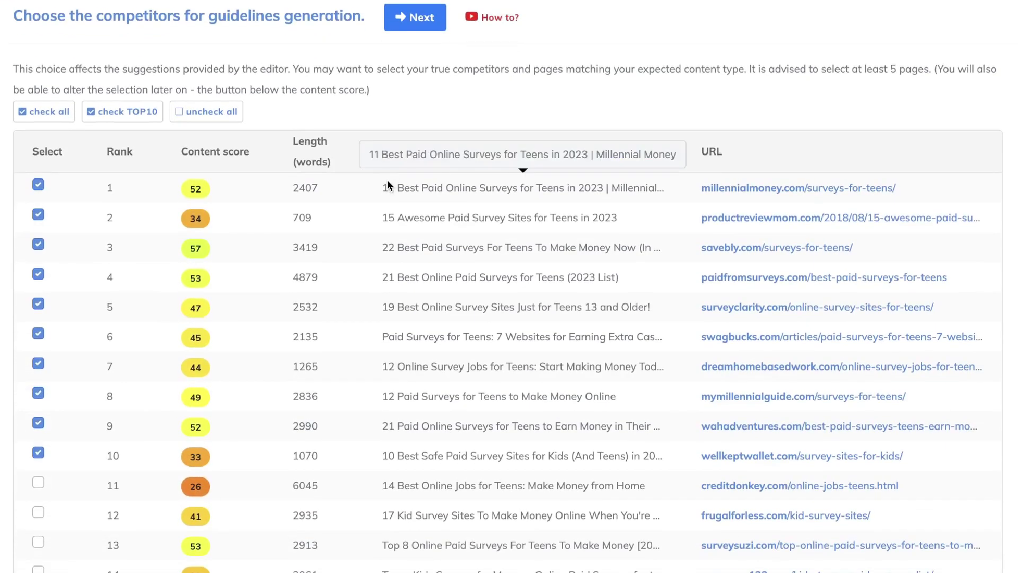
{"action": "scroll", "coordinate": [202, 192], "scroll_direction": "down", "scroll_amount": 1}
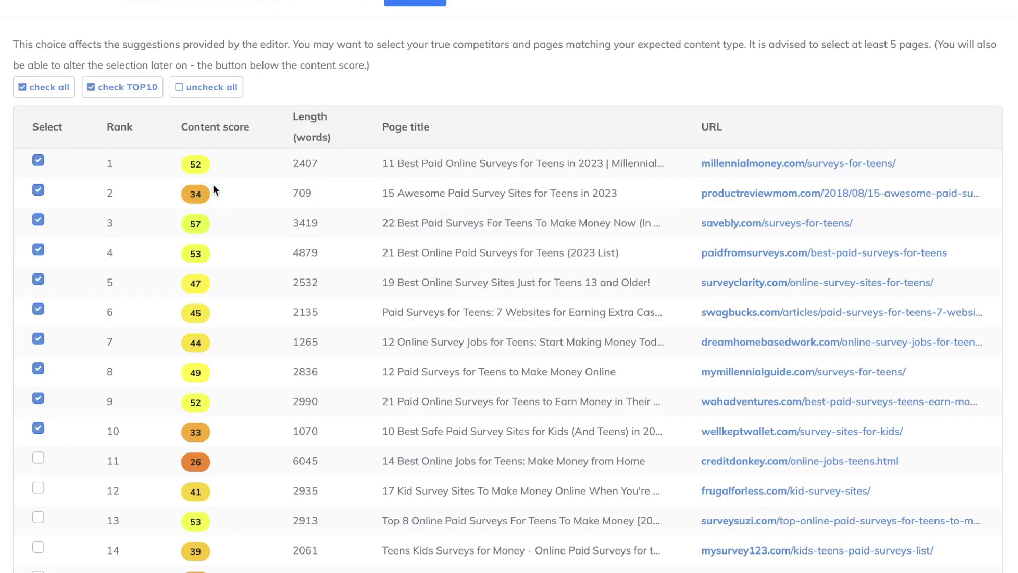
{"action": "scroll", "coordinate": [213, 222], "scroll_direction": "down", "scroll_amount": 1}
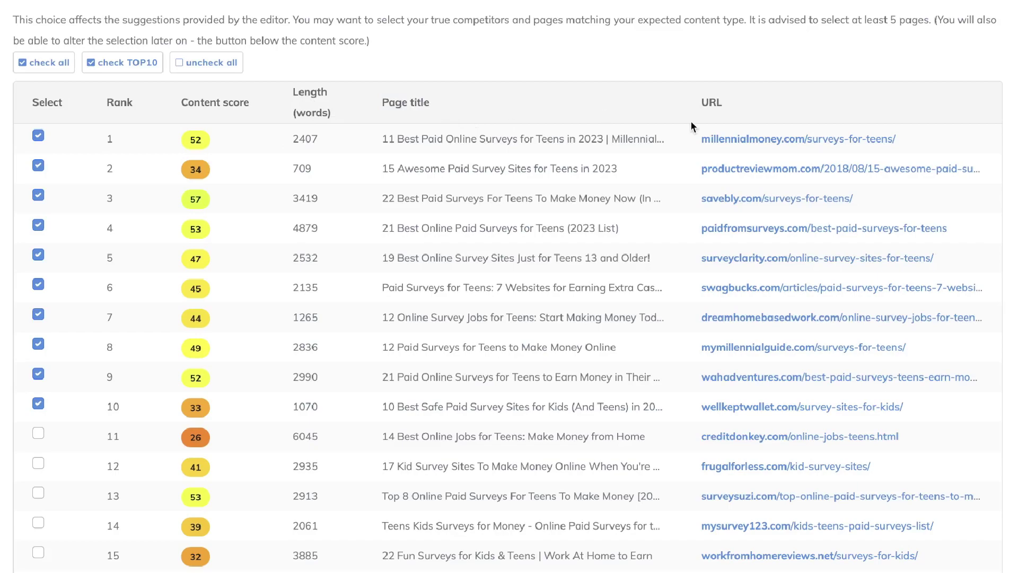
{"action": "scroll", "coordinate": [546, 186], "scroll_direction": "down", "scroll_amount": 1}
{"action": "scroll", "coordinate": [294, 184], "scroll_direction": "up", "scroll_amount": 3}
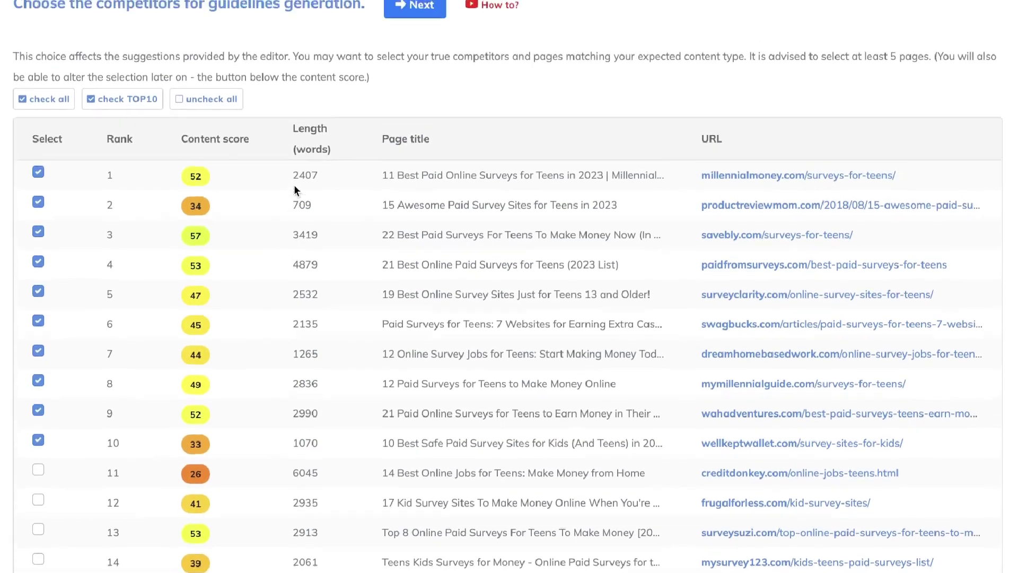
{"action": "scroll", "coordinate": [237, 212], "scroll_direction": "down", "scroll_amount": 2}
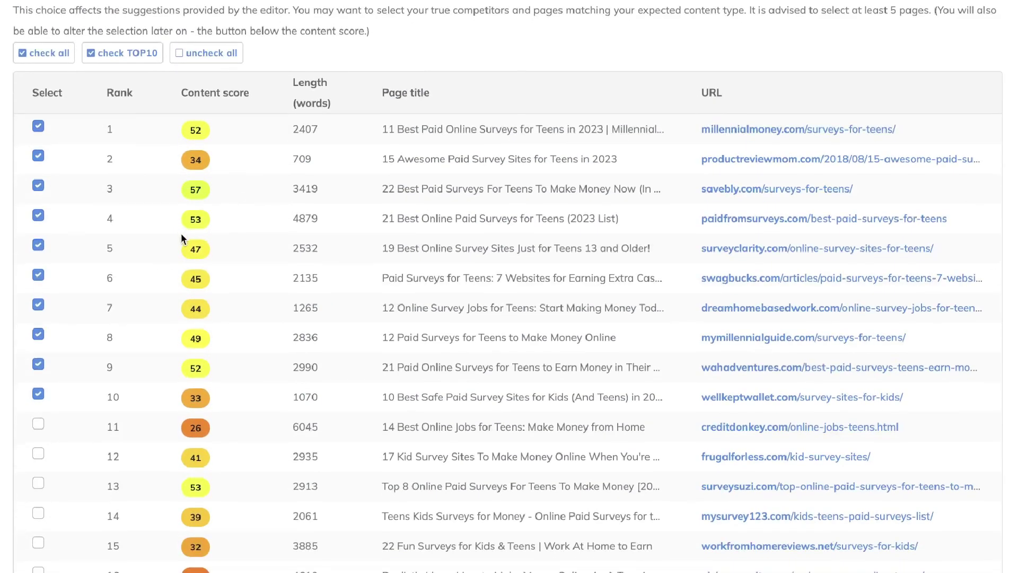
{"action": "scroll", "coordinate": [181, 236], "scroll_direction": "down", "scroll_amount": 1}
{"action": "scroll", "coordinate": [181, 237], "scroll_direction": "up", "scroll_amount": 3}
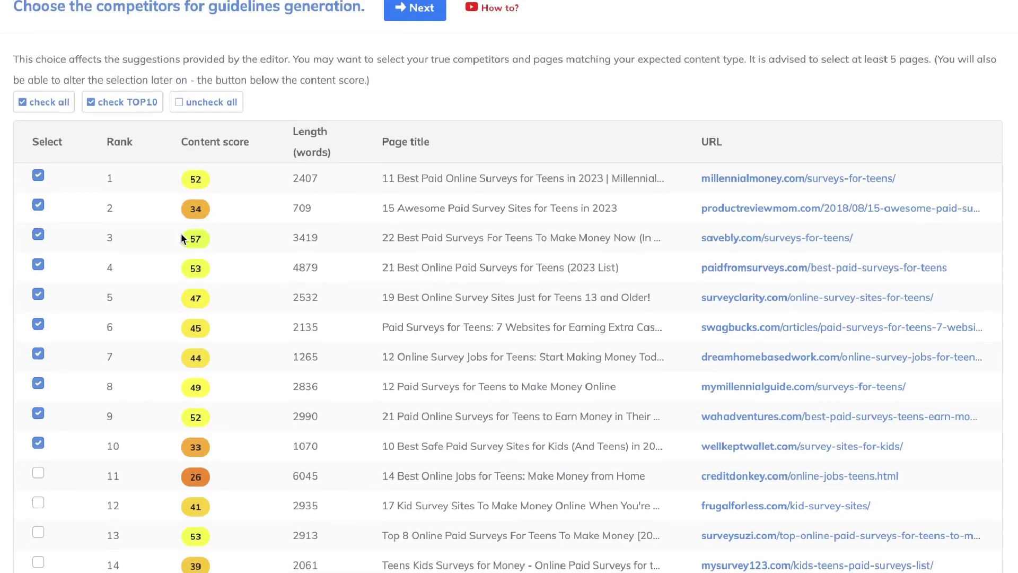
{"action": "scroll", "coordinate": [182, 238], "scroll_direction": "down", "scroll_amount": 1}
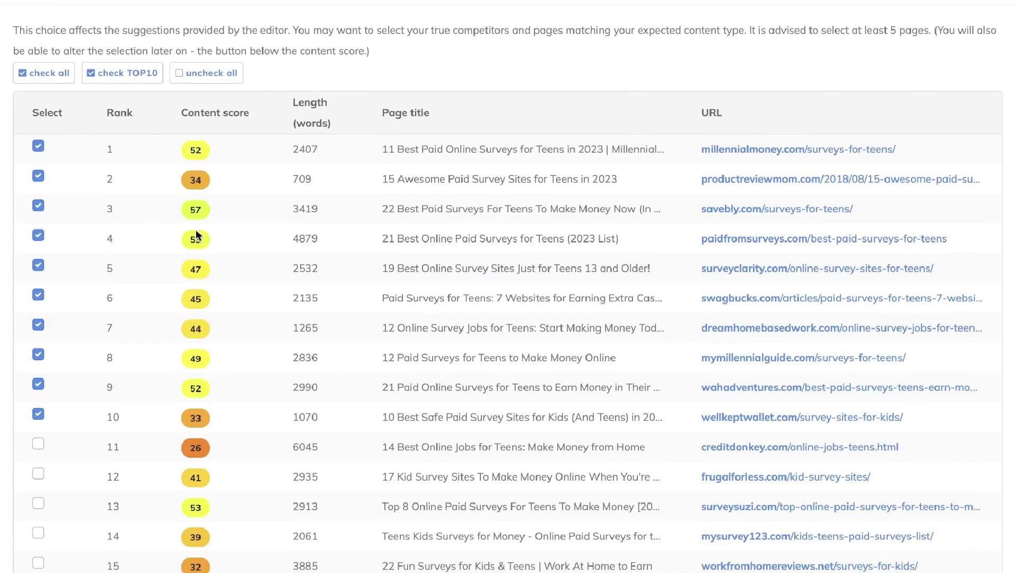
{"action": "scroll", "coordinate": [197, 235], "scroll_direction": "down", "scroll_amount": 1}
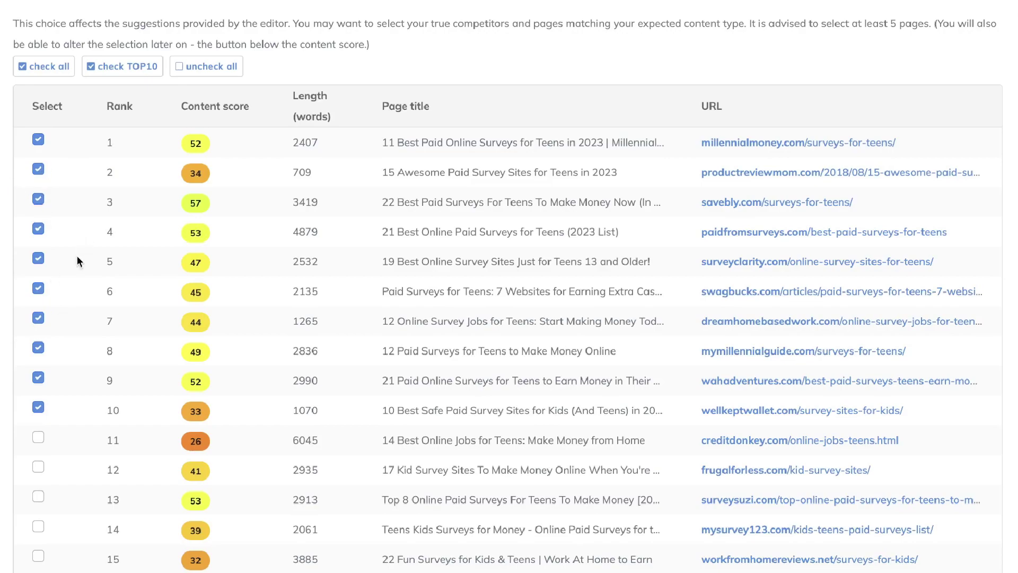
Adjust the competitor selection by including the pages ranked 11 to 14 and excluding those ranked 1 and 2
{"action": "scroll", "coordinate": [78, 256], "scroll_direction": "down", "scroll_amount": 3}
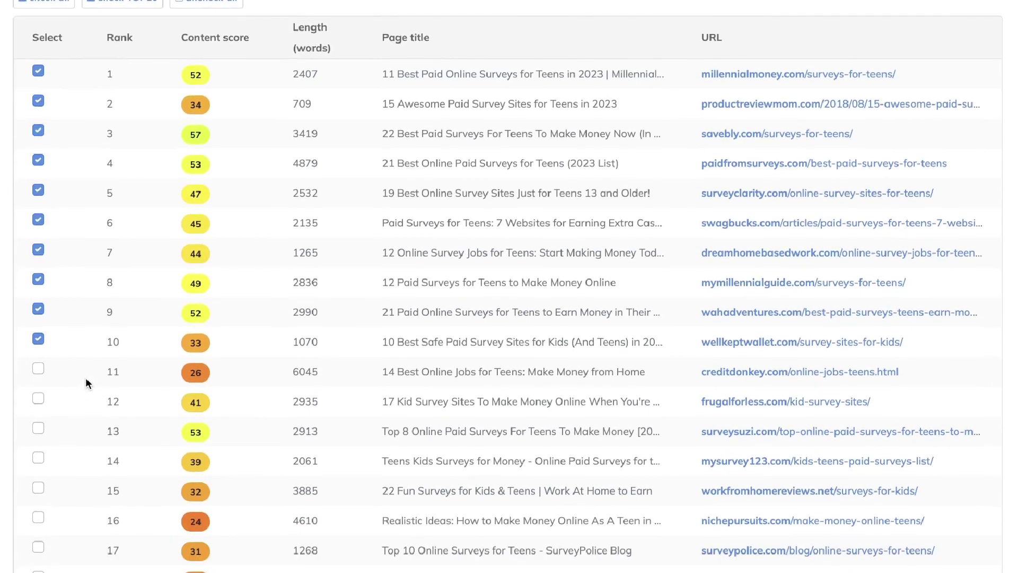
{"action": "scroll", "coordinate": [88, 383], "scroll_direction": "down", "scroll_amount": 1}
{"action": "left_click", "coordinate": [38, 369]}
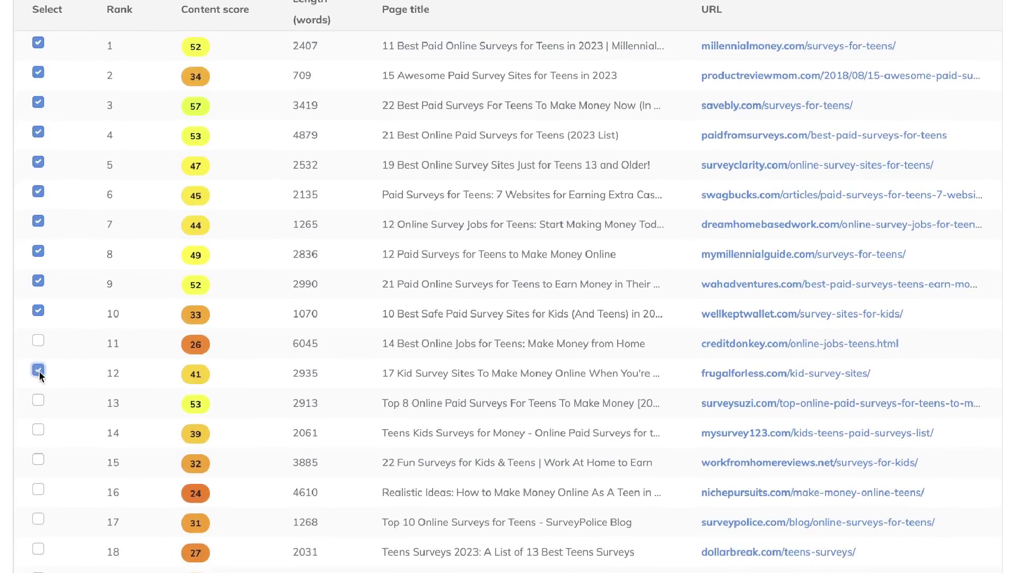
{"action": "left_click", "coordinate": [38, 340]}
{"action": "scroll", "coordinate": [97, 399], "scroll_direction": "down", "scroll_amount": 1}
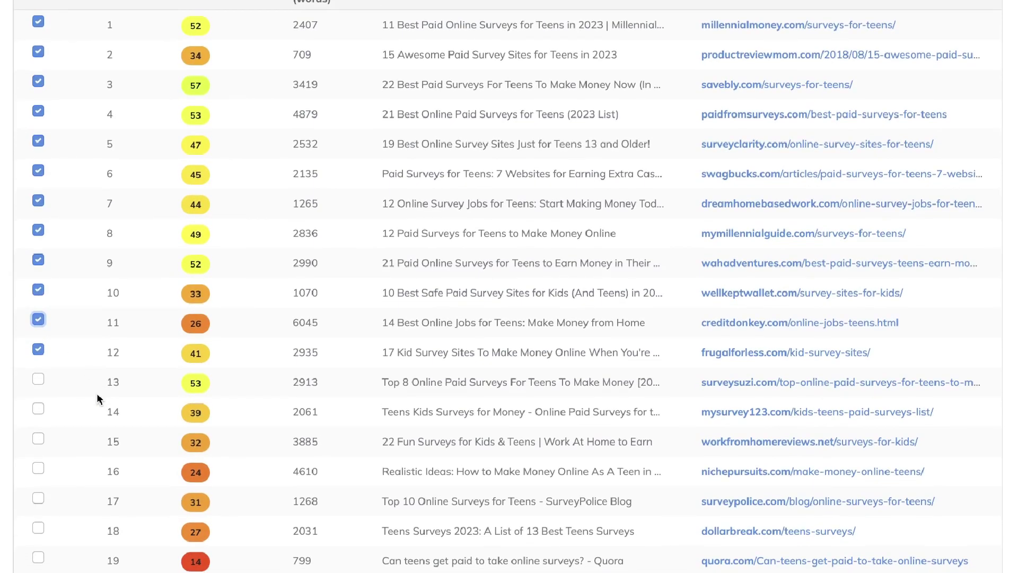
{"action": "scroll", "coordinate": [108, 171], "scroll_direction": "up", "scroll_amount": 2}
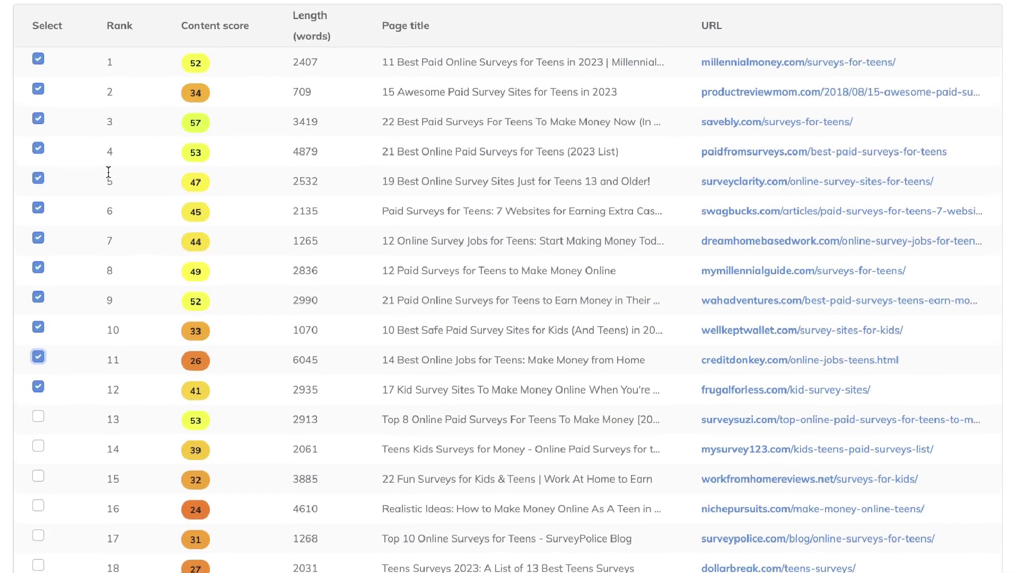
{"action": "left_click", "coordinate": [42, 60]}
{"action": "left_click", "coordinate": [38, 90]}
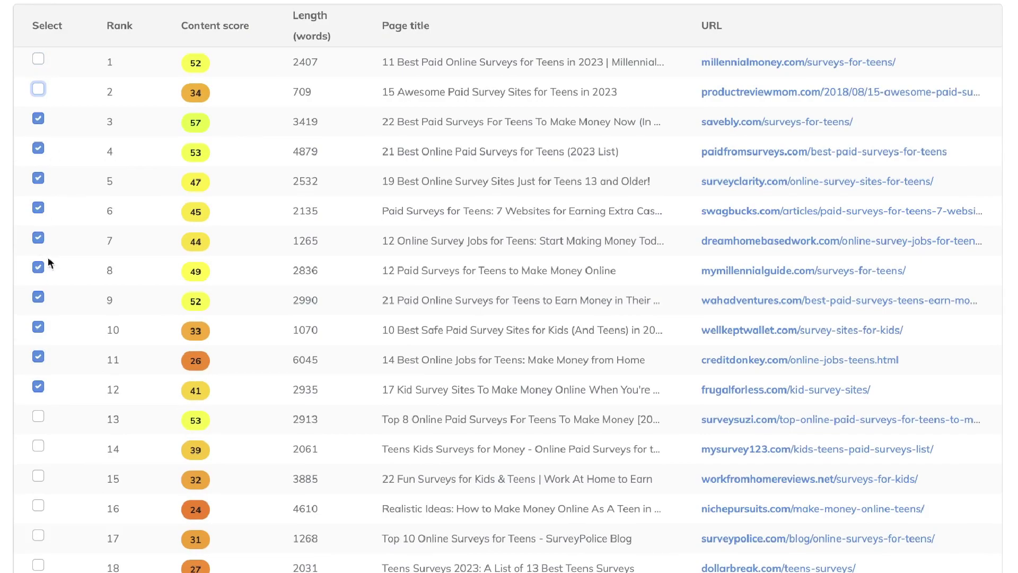
{"action": "left_click", "coordinate": [40, 417]}
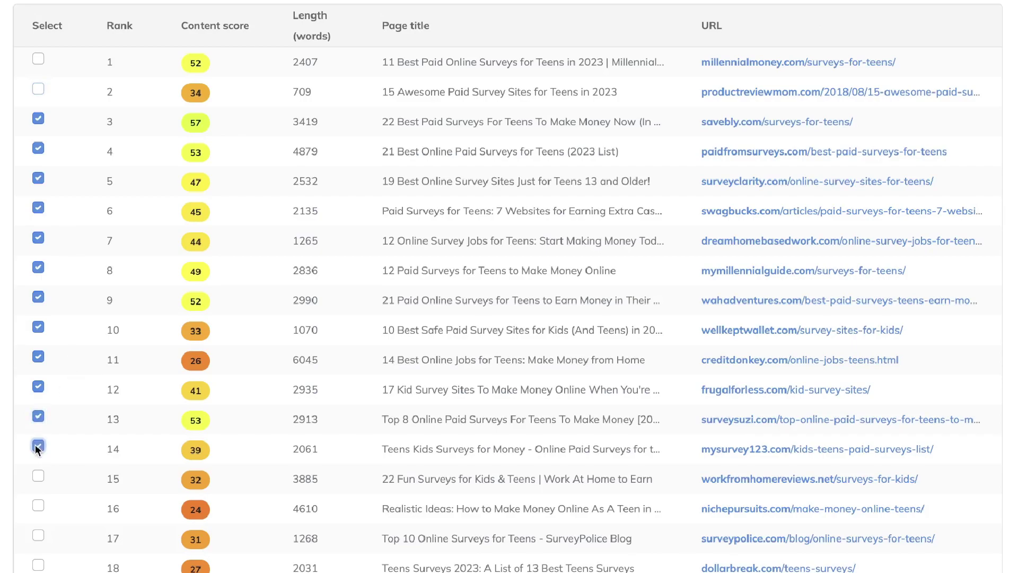
Continue to the content editor with the custom competitor selection and open the content draft's article layout
{"action": "scroll", "coordinate": [62, 399], "scroll_direction": "up", "scroll_amount": 5}
{"action": "left_click", "coordinate": [424, 159]}
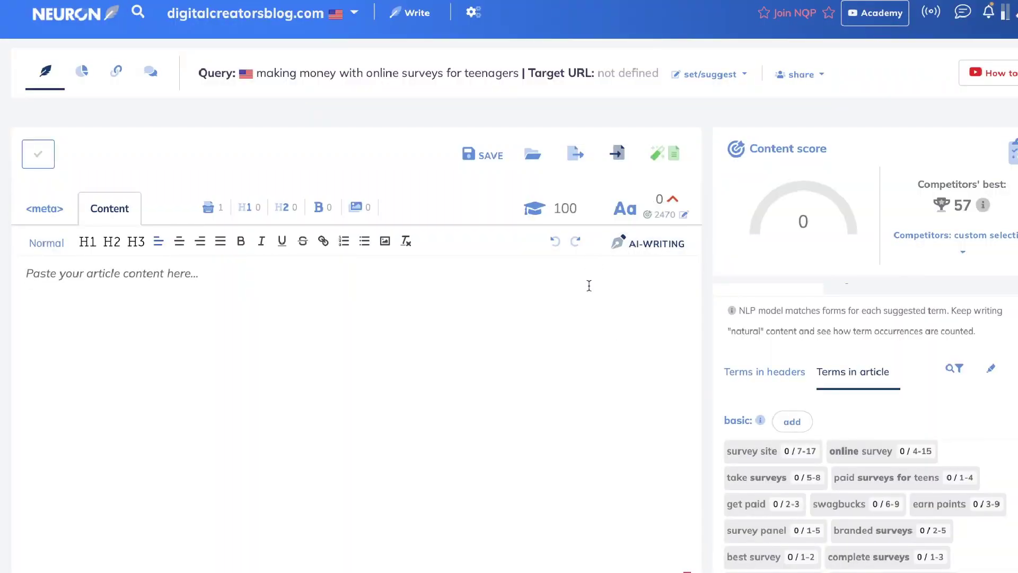
{"action": "left_click", "coordinate": [571, 294]}
{"action": "left_click", "coordinate": [673, 163]}
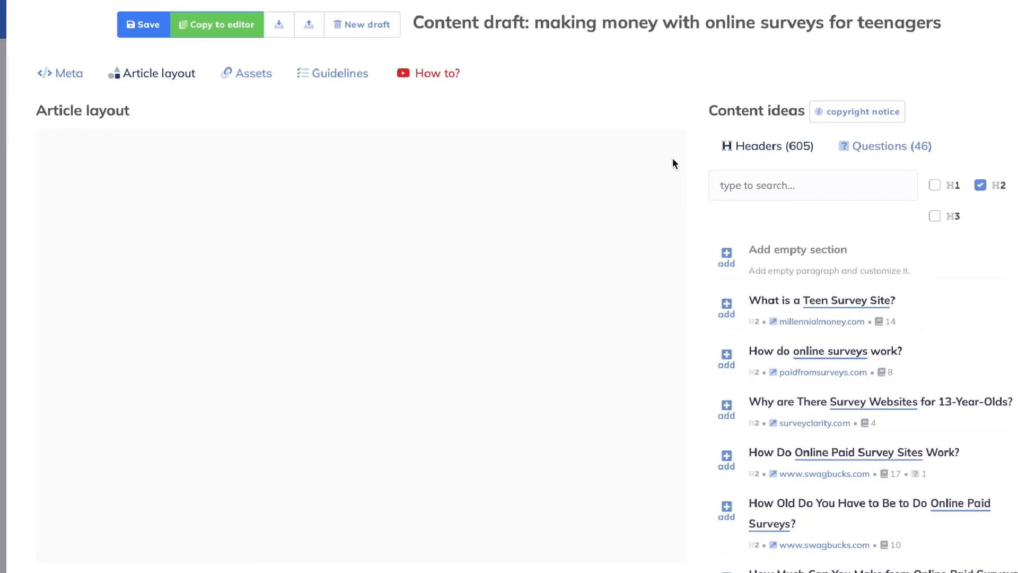
Add "What is a Teen Survey Site?", "Why are There Survey Websites for 13-Year-Olds?" and "How do online surveys work?" to the article layout
{"action": "scroll", "coordinate": [619, 310], "scroll_direction": "down", "scroll_amount": 1}
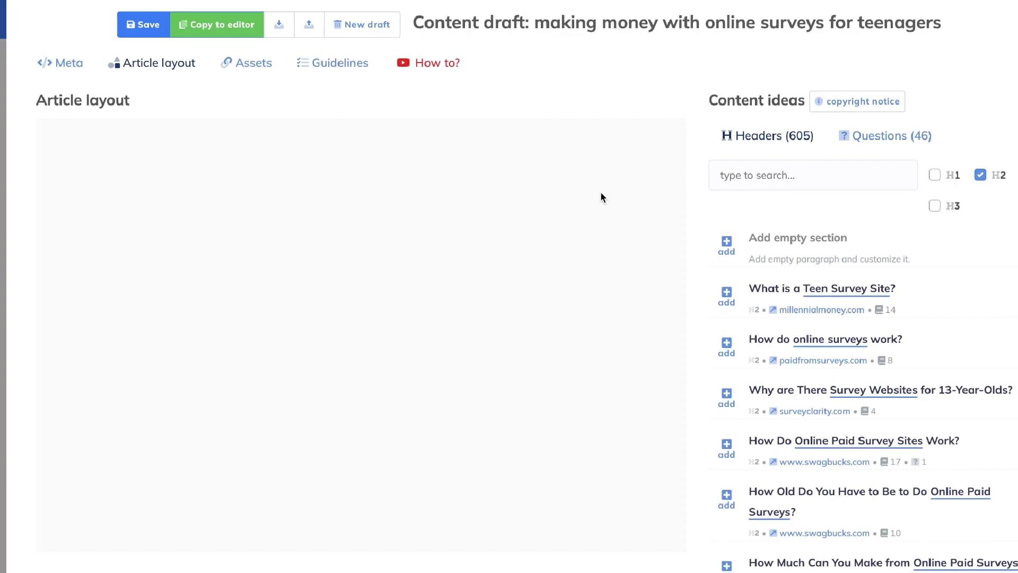
{"action": "scroll", "coordinate": [803, 208], "scroll_direction": "down", "scroll_amount": 1}
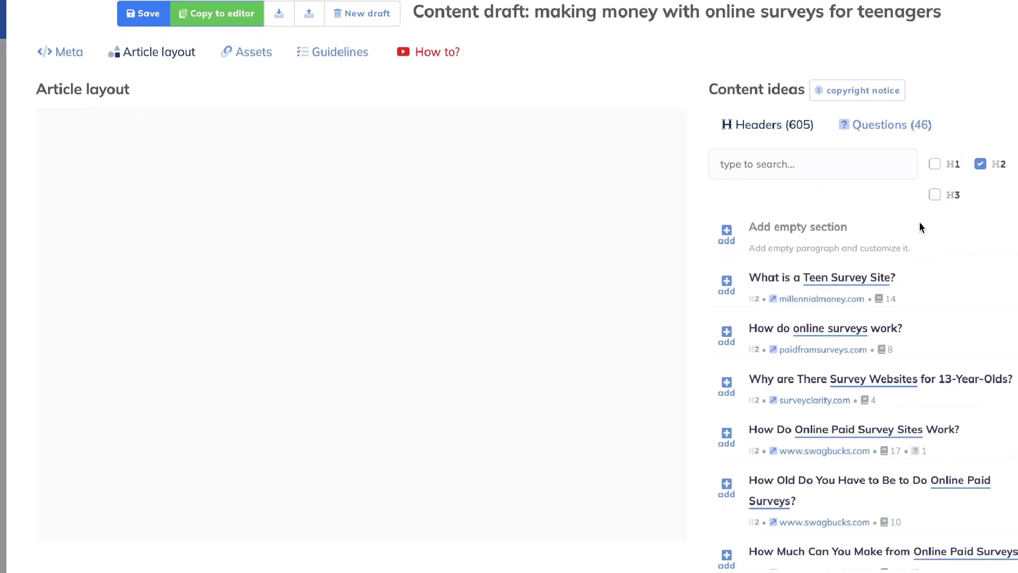
{"action": "scroll", "coordinate": [921, 223], "scroll_direction": "down", "scroll_amount": 1}
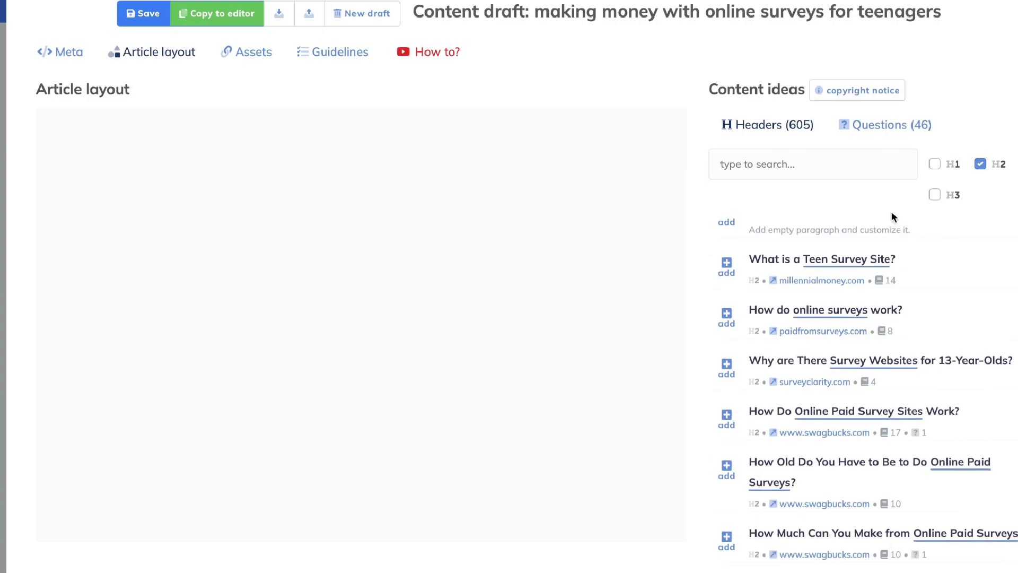
{"action": "scroll", "coordinate": [878, 276], "scroll_direction": "down", "scroll_amount": 1}
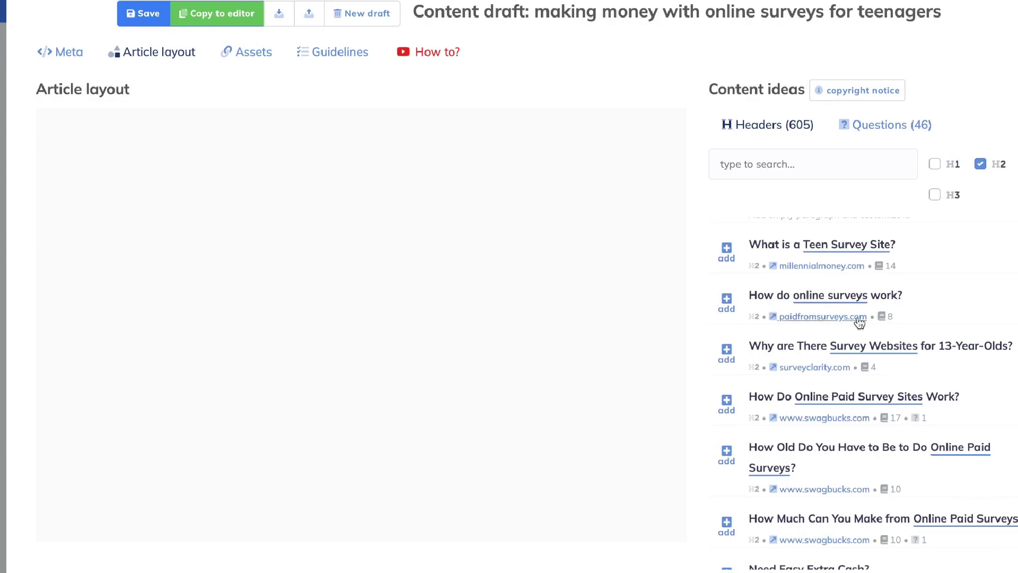
{"action": "scroll", "coordinate": [859, 322], "scroll_direction": "up", "scroll_amount": 2}
{"action": "left_click", "coordinate": [736, 287]}
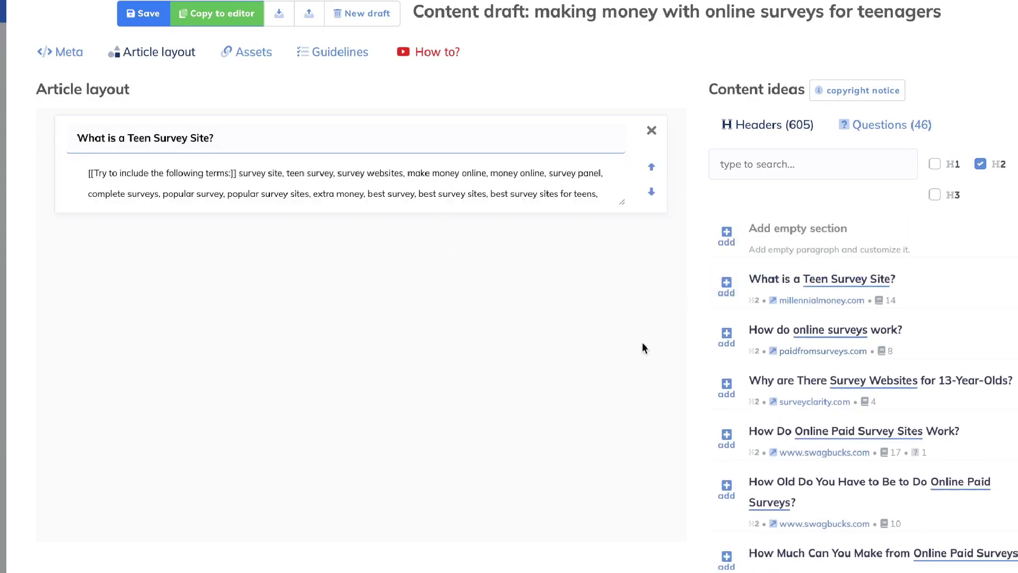
{"action": "scroll", "coordinate": [865, 363], "scroll_direction": "down", "scroll_amount": 2}
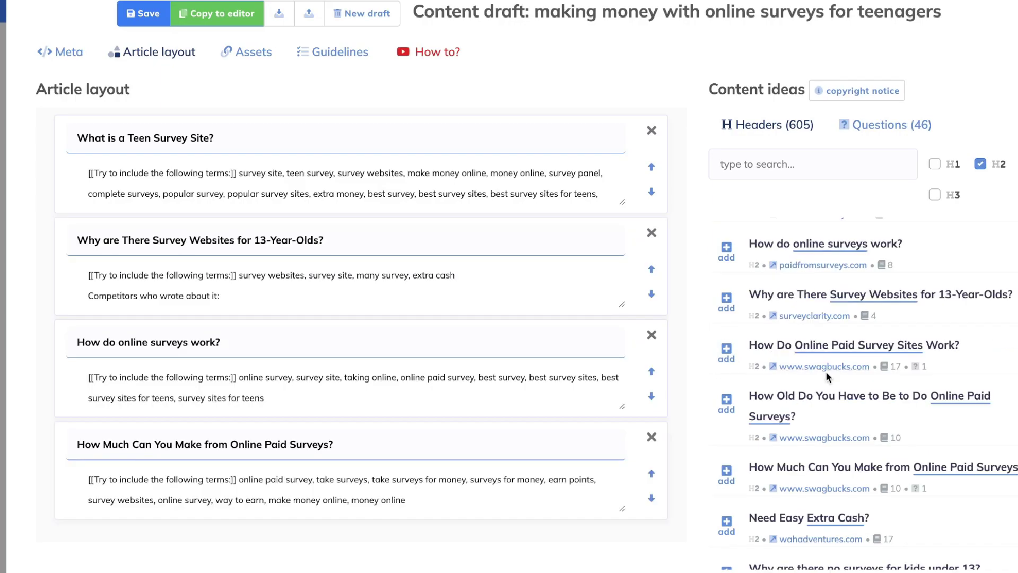
Add "How Much Can You Make from Online Paid Surveys?" and "How hard is it for teens to complete online surveys?" to the article layout
{"action": "scroll", "coordinate": [825, 377], "scroll_direction": "down", "scroll_amount": 1}
{"action": "scroll", "coordinate": [819, 378], "scroll_direction": "down", "scroll_amount": 1}
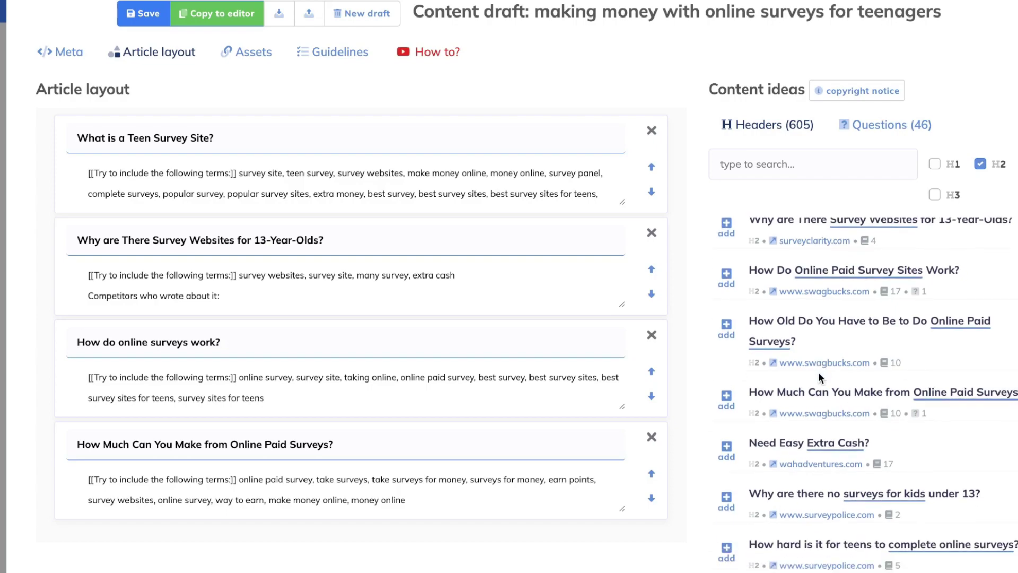
{"action": "scroll", "coordinate": [819, 373], "scroll_direction": "down", "scroll_amount": 2}
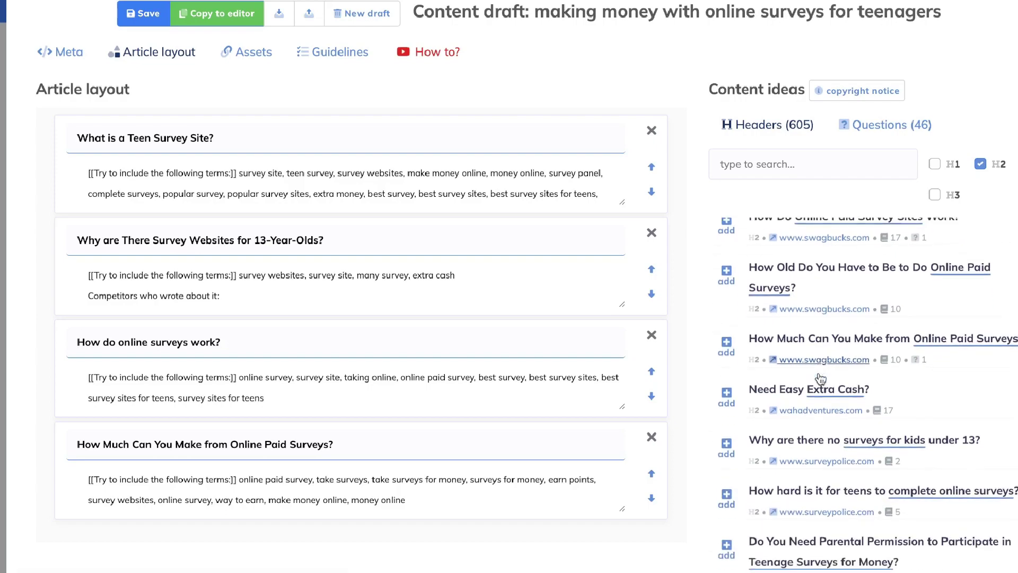
{"action": "left_click", "coordinate": [727, 312]}
{"action": "scroll", "coordinate": [784, 408], "scroll_direction": "down", "scroll_amount": 1}
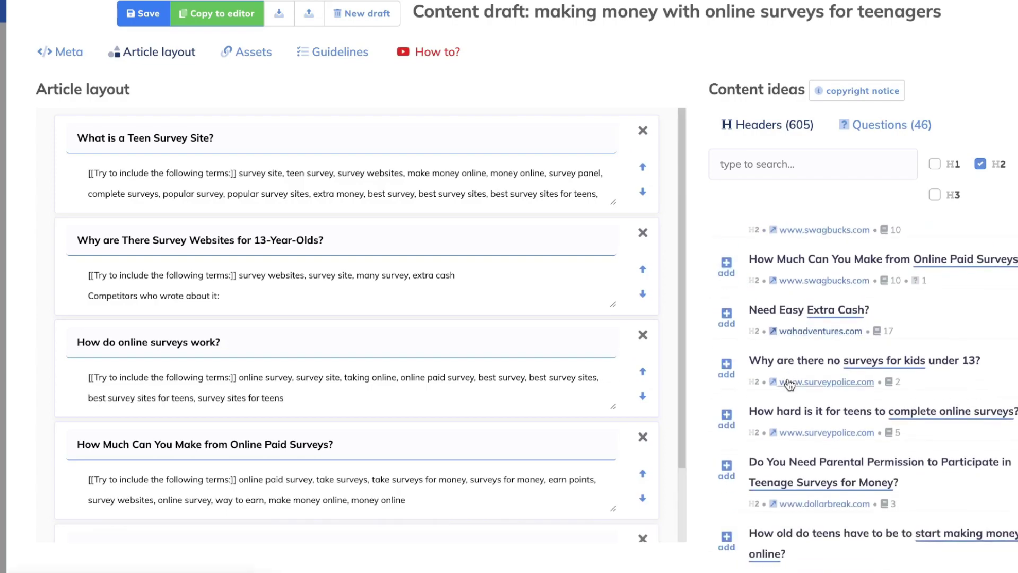
{"action": "scroll", "coordinate": [849, 413], "scroll_direction": "down", "scroll_amount": 2}
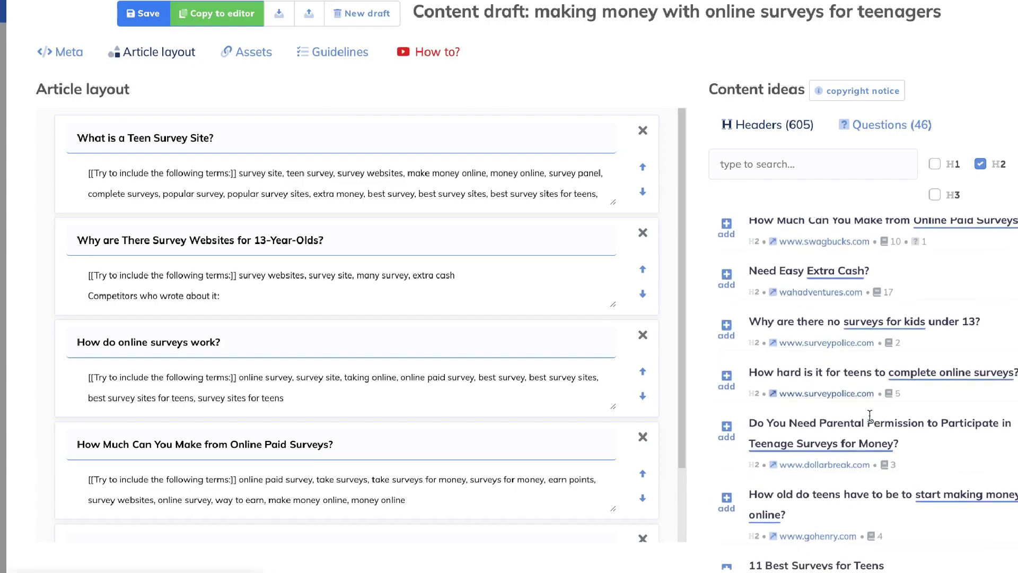
{"action": "left_click", "coordinate": [726, 342]}
{"action": "scroll", "coordinate": [778, 436], "scroll_direction": "down", "scroll_amount": 1}
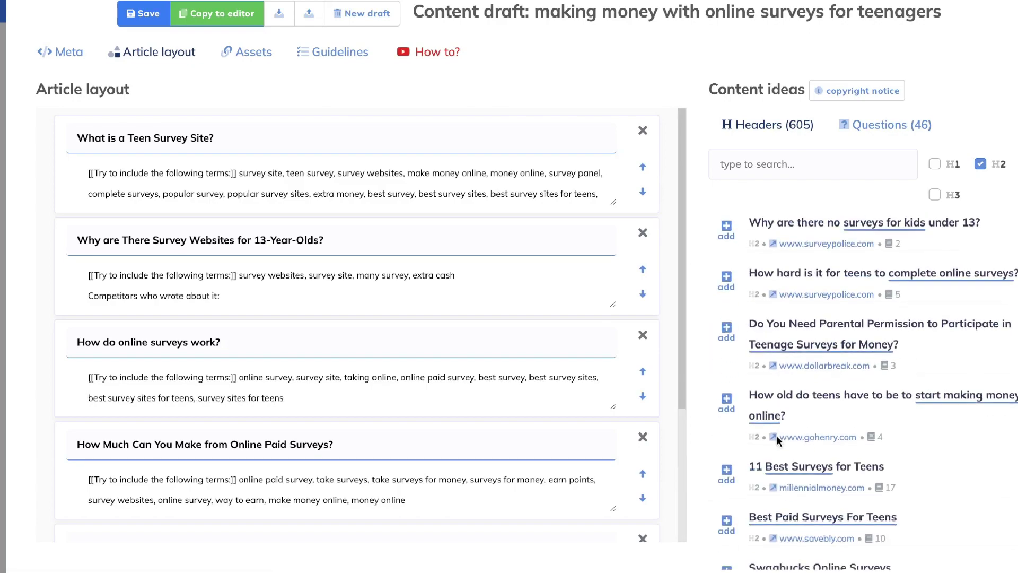
Include H1 and H3 headers in the content ideas and look through the extended list of suggested headings
{"action": "left_click", "coordinate": [933, 164]}
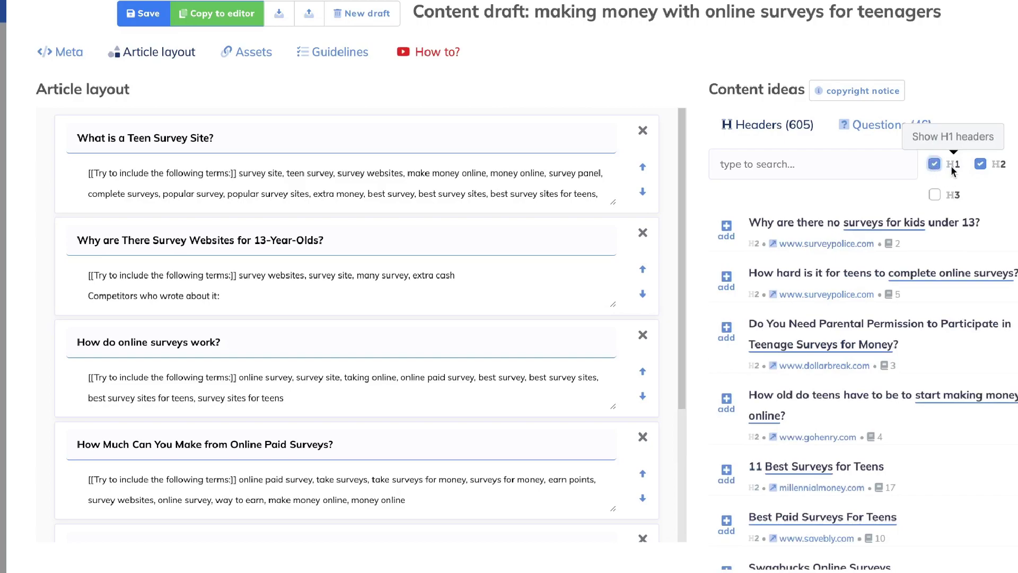
{"action": "left_click", "coordinate": [935, 195]}
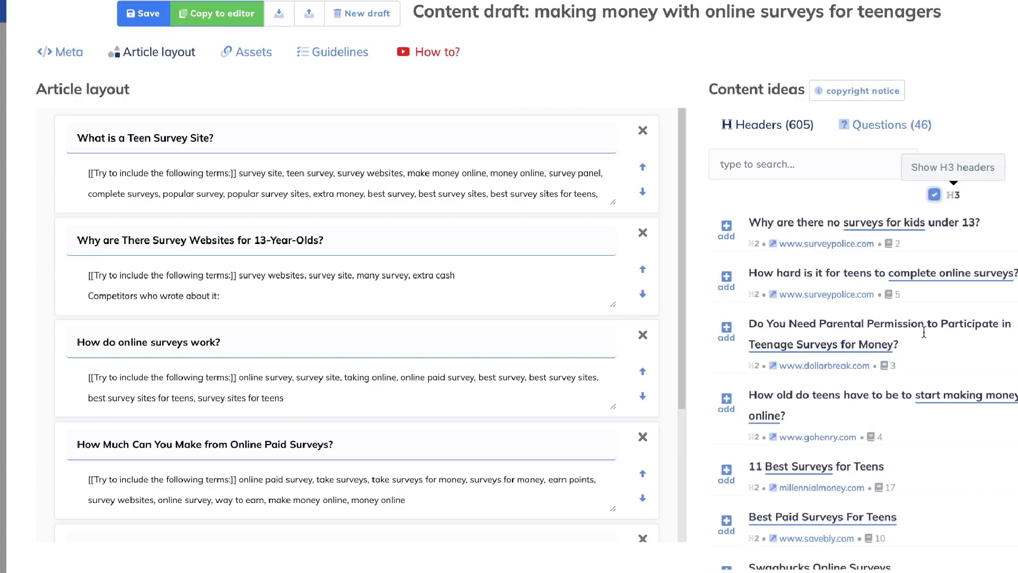
{"action": "scroll", "coordinate": [930, 333], "scroll_direction": "down", "scroll_amount": 5}
{"action": "scroll", "coordinate": [931, 339], "scroll_direction": "down", "scroll_amount": 2}
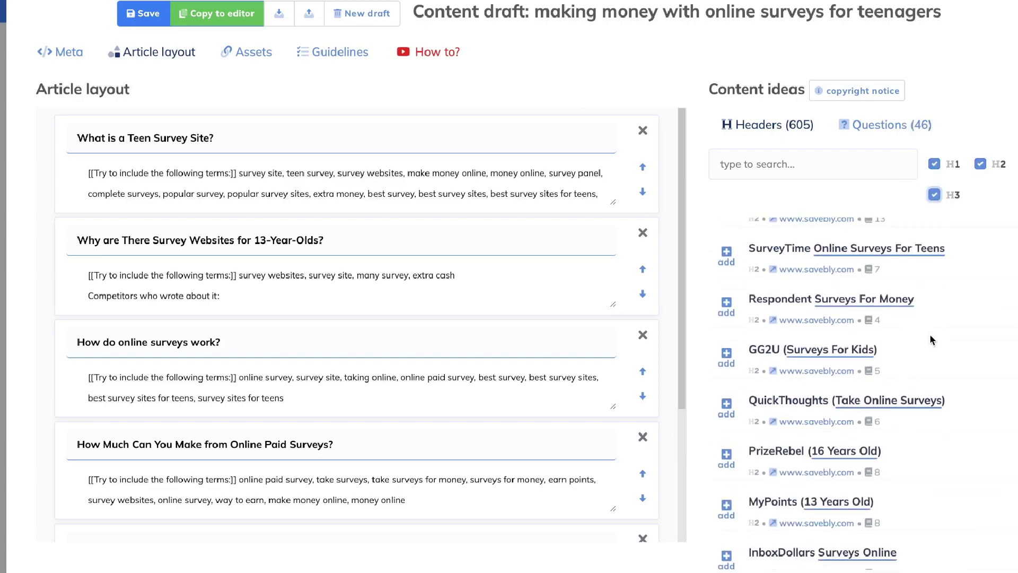
{"action": "scroll", "coordinate": [894, 322], "scroll_direction": "down", "scroll_amount": 3}
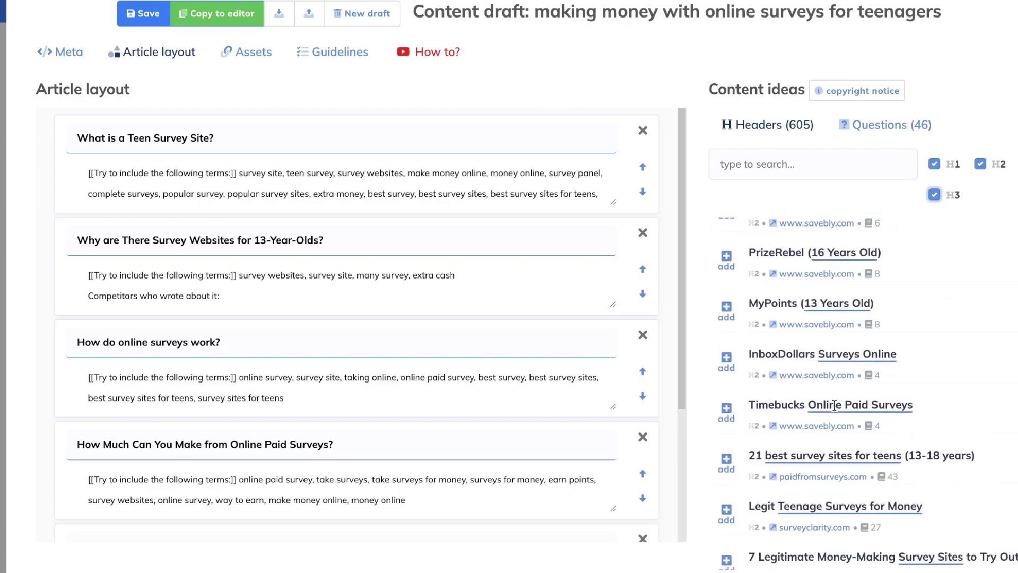
{"action": "scroll", "coordinate": [632, 142], "scroll_direction": "up", "scroll_amount": 1}
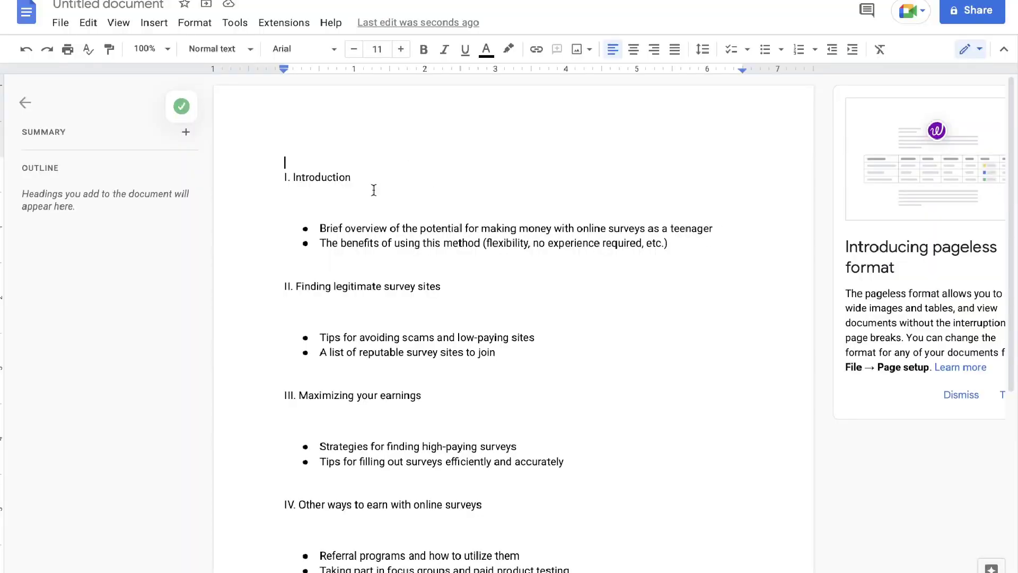
In the Google Docs outline, delete the "I. Introduction" heading and remove the bullets from the two points beneath it
{"action": "left_click_drag", "start_coordinate": [373, 184], "coordinate": [291, 182]}
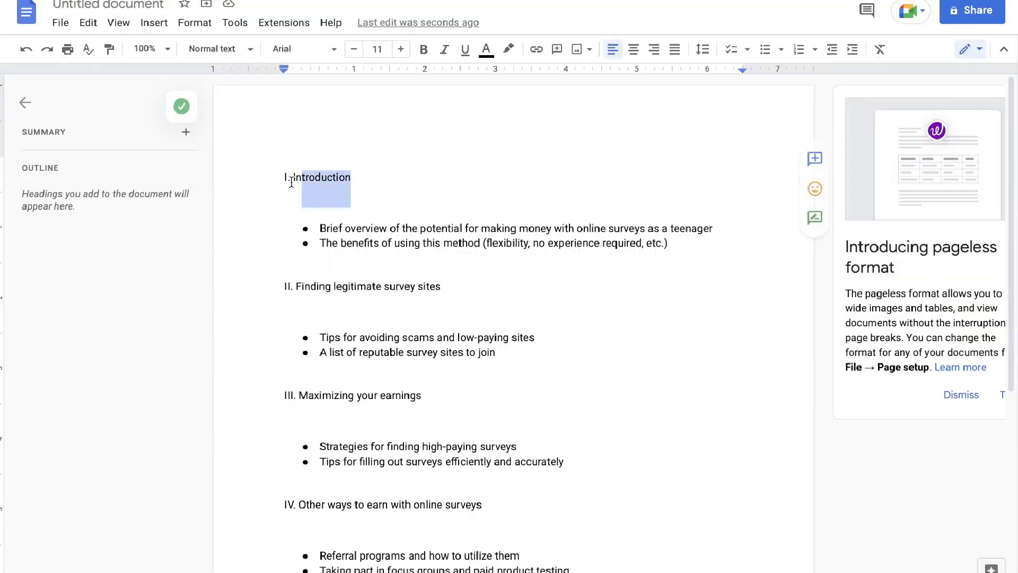
{"action": "key", "text": "BackSpace"}
{"action": "key", "text": "Down"}
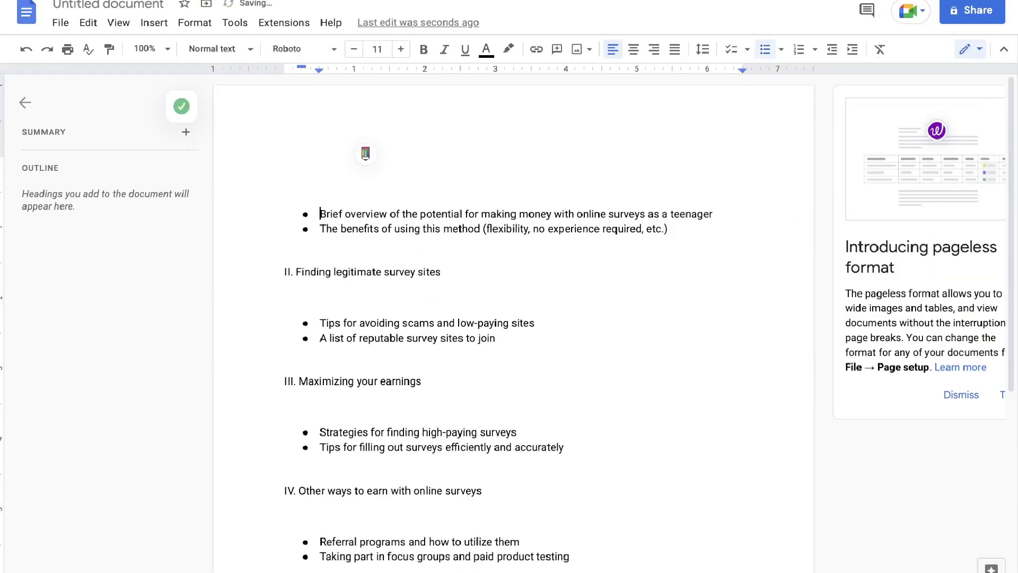
{"action": "key", "text": "BackSpace"}
{"action": "key", "text": "BackSpace"}
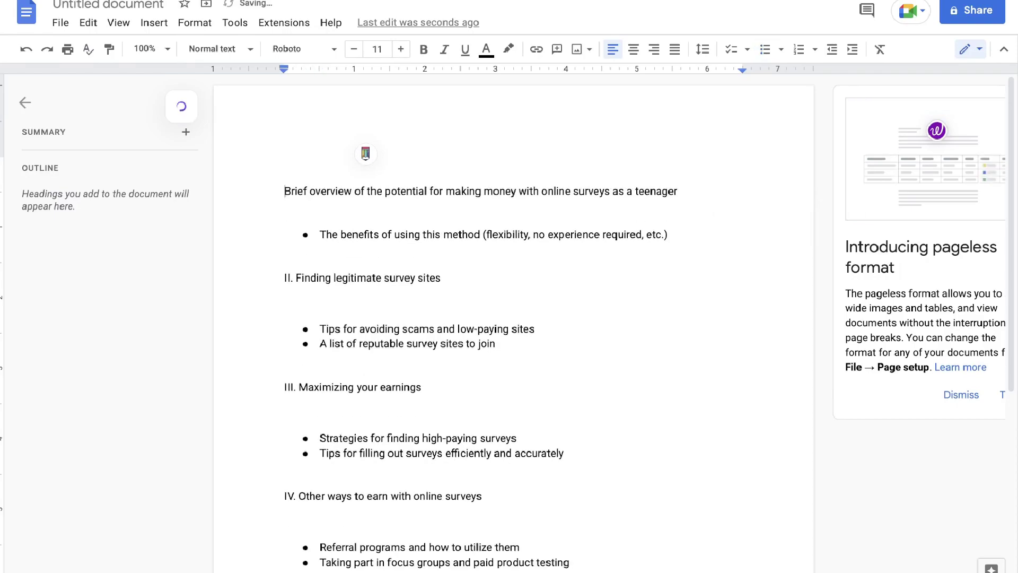
{"action": "key", "text": "Down"}
{"action": "key", "text": "BackSpace"}
{"action": "key", "text": "BackSpace"}
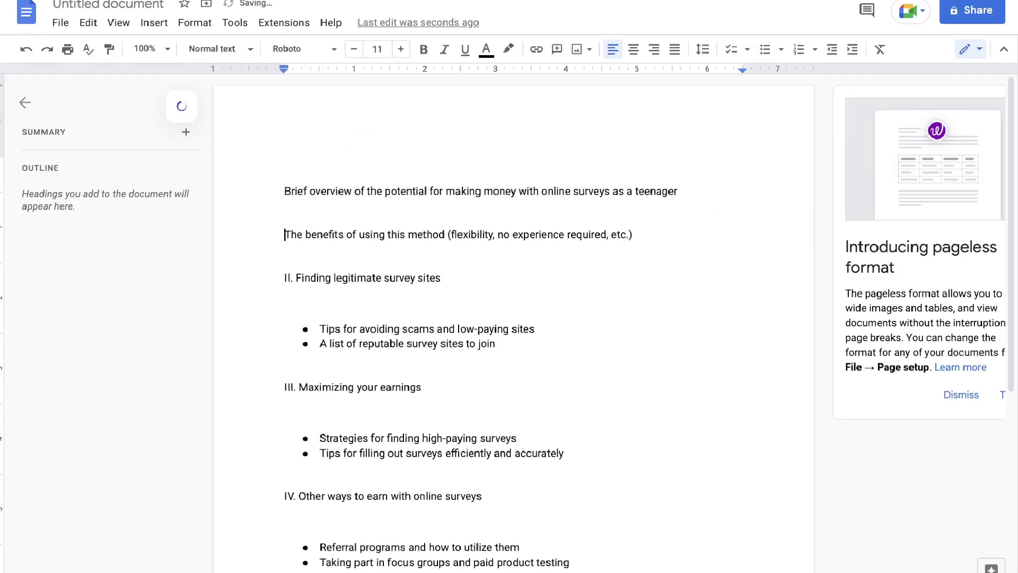
Insert the heading "What is a Teen Survey Site?" on its own line above the "Brief overview" point
{"action": "key", "text": "Up"}
{"action": "key", "text": "Return"}
{"action": "key", "text": "Up"}
{"action": "type", "text": "What is a Teen Survey Site?"}
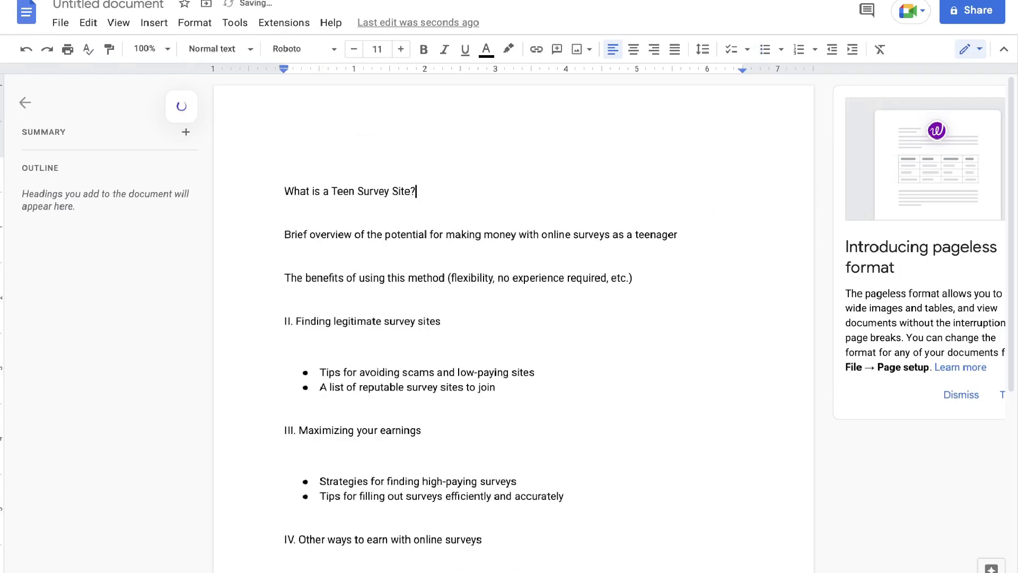
{"action": "triple_click", "coordinate": [427, 192]}
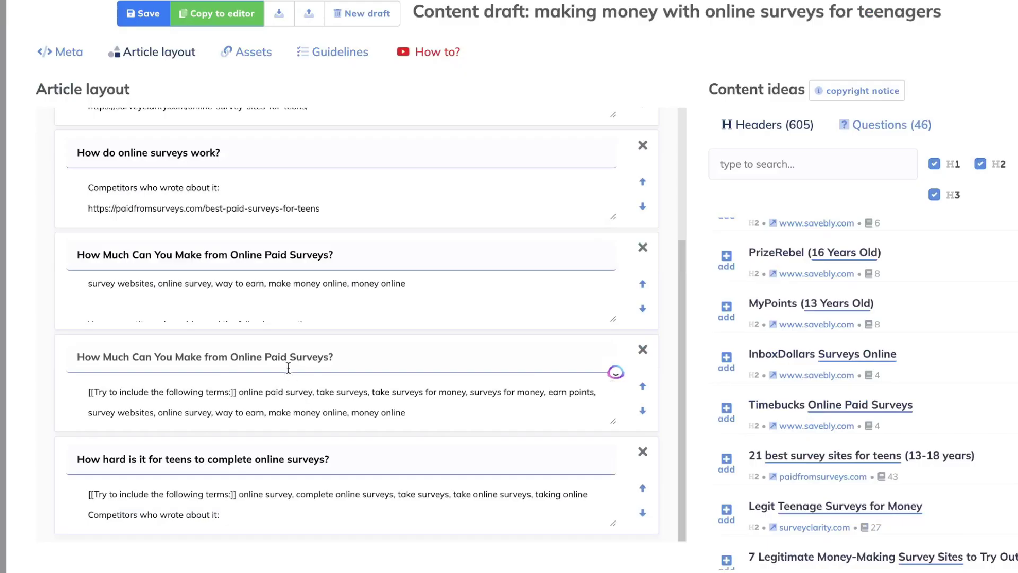
Copy "How Much Can You Make from Online Paid Surveys?" from the NEURONwriter draft into the Google Docs outline above "III. Maximizing your earnings"
{"action": "triple_click", "coordinate": [285, 361]}
{"action": "key", "text": "ctrl+c"}
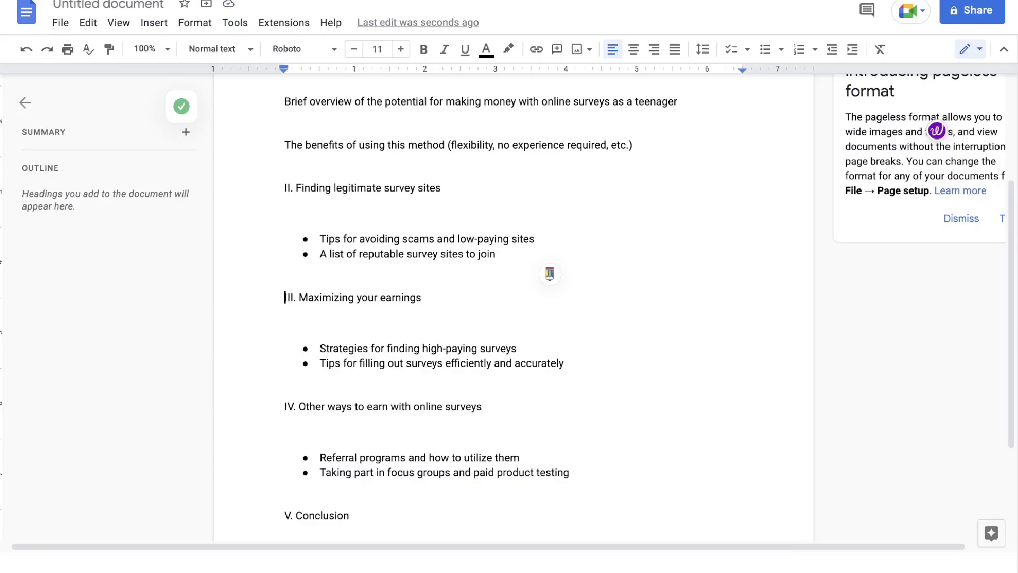
{"action": "scroll", "coordinate": [452, 279], "scroll_direction": "up", "scroll_amount": 1}
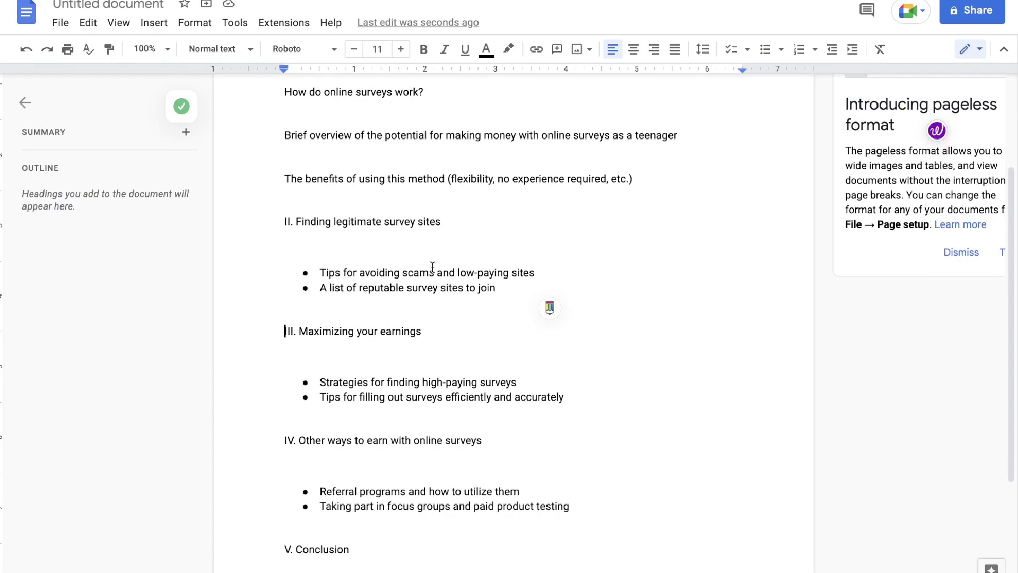
{"action": "scroll", "coordinate": [427, 313], "scroll_direction": "down", "scroll_amount": 1}
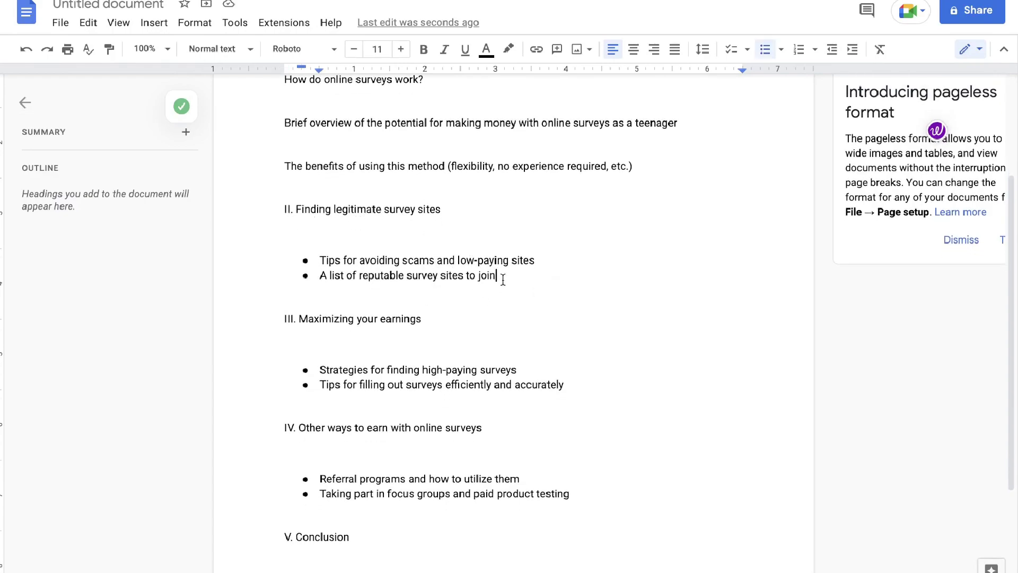
{"action": "key", "text": "Return"}
{"action": "key", "text": "ctrl+v"}
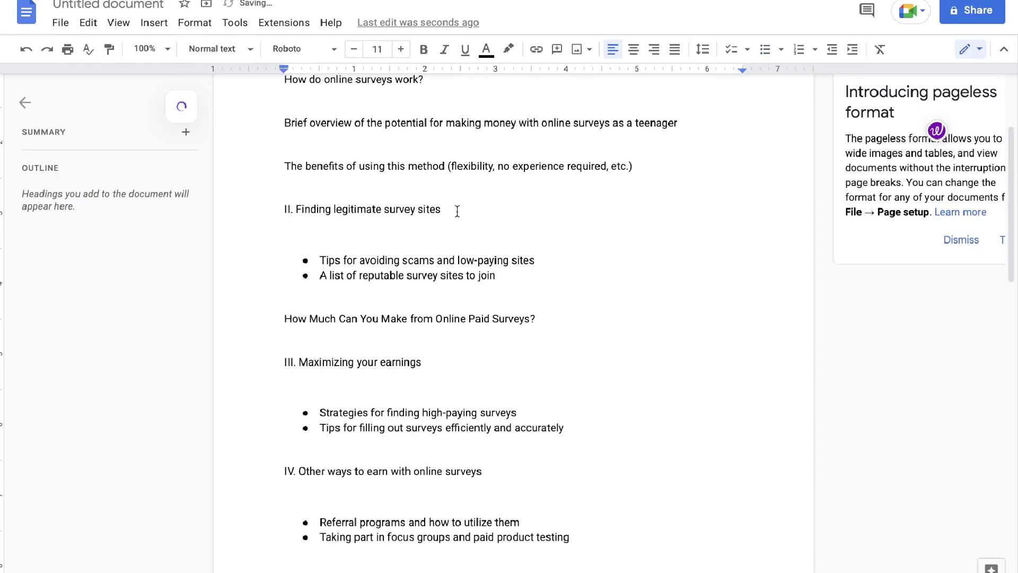
Copy the heading "How hard is it for teens to complete online surveys?" from the NEURONwriter draft and return to the Google Docs outline
{"action": "key", "text": "alt+Tab"}
{"action": "triple_click", "coordinate": [221, 455]}
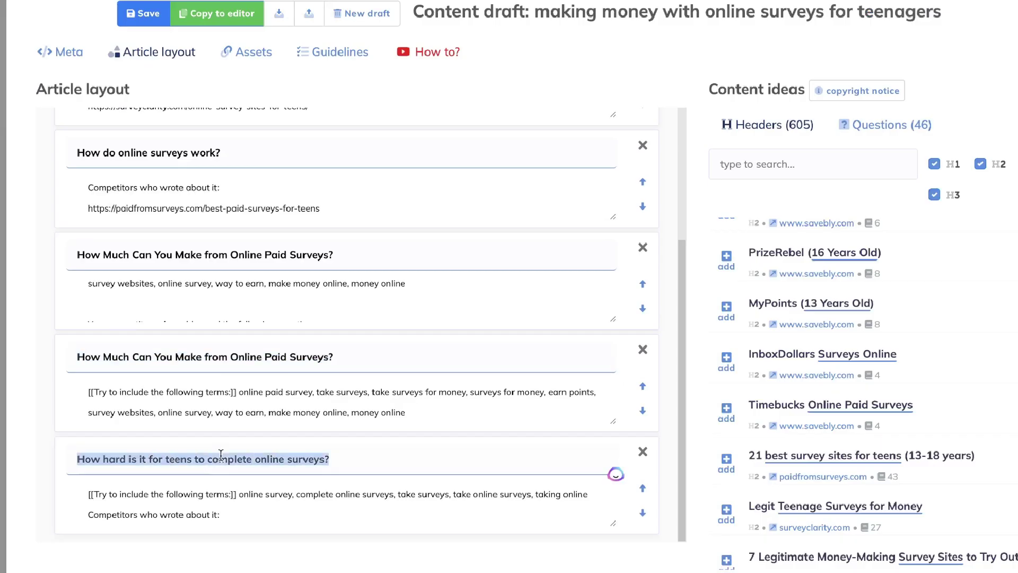
{"action": "key", "text": "alt+Tab"}
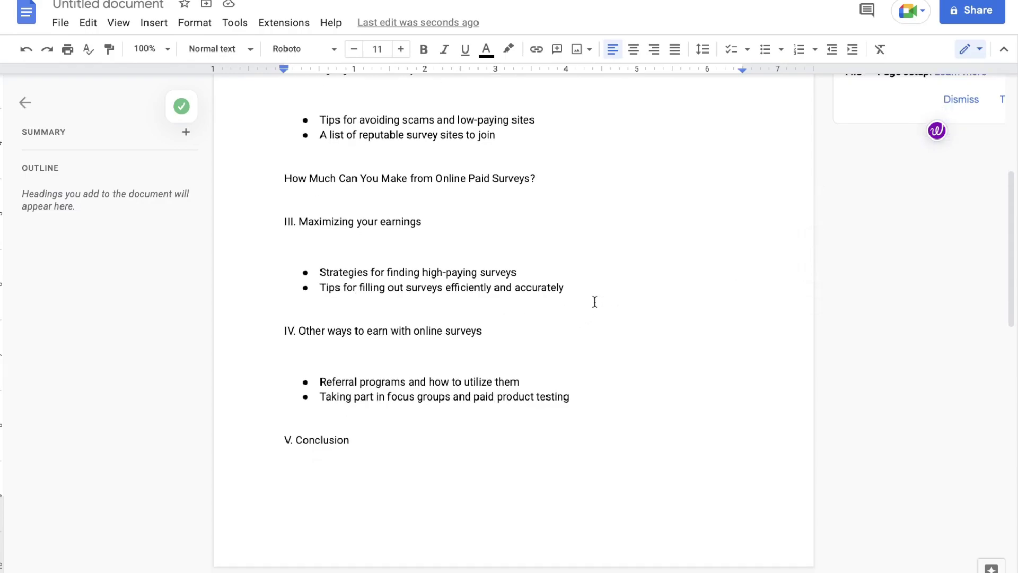
Add the heading "Best Paid Surveys For Teens" on its own line below "How Much Can You Make from Online Paid Surveys?"
{"action": "key", "text": "Return"}
{"action": "type", "text": "Best Paid Surveys For Teens"}
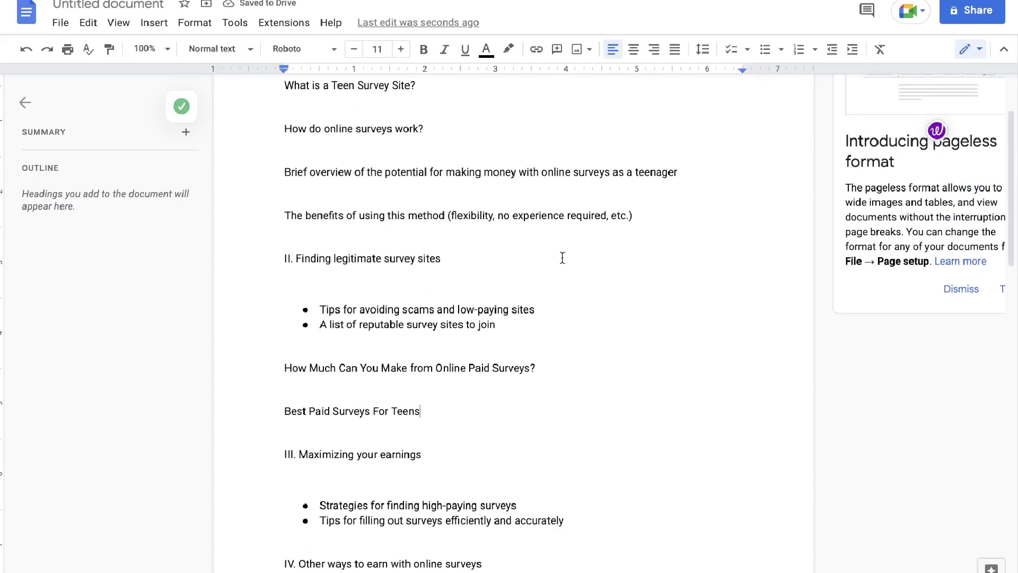
{"action": "scroll", "coordinate": [561, 256], "scroll_direction": "up", "scroll_amount": 1}
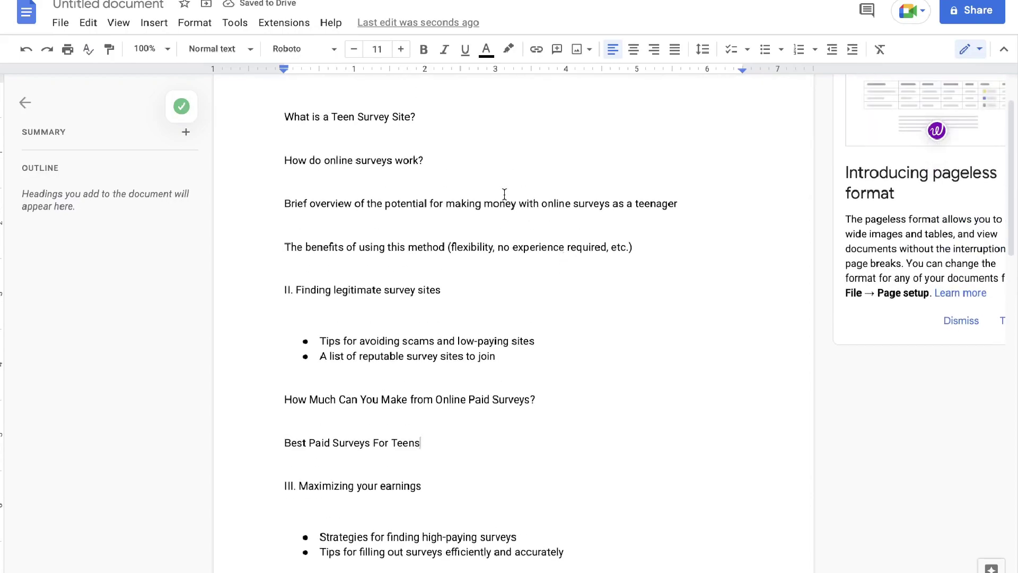
{"action": "scroll", "coordinate": [489, 247], "scroll_direction": "down", "scroll_amount": 1}
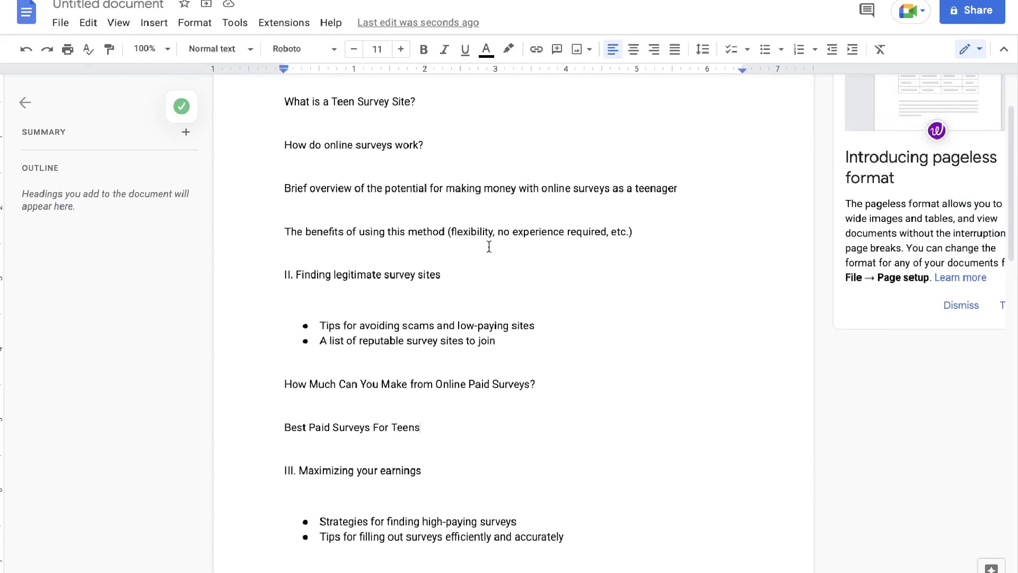
Take the whole Google Docs outline to ChatGPT for revision and compare the revised version with the submitted one
{"action": "key", "text": "ctrl+a"}
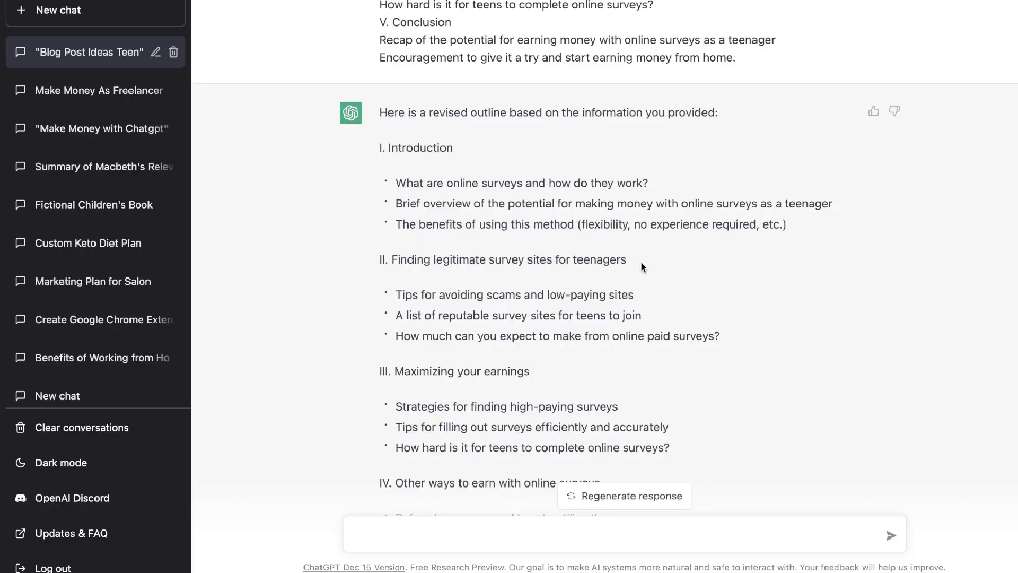
{"action": "scroll", "coordinate": [641, 261], "scroll_direction": "down", "scroll_amount": 5}
{"action": "scroll", "coordinate": [640, 261], "scroll_direction": "up", "scroll_amount": 6}
{"action": "scroll", "coordinate": [640, 261], "scroll_direction": "up", "scroll_amount": 6}
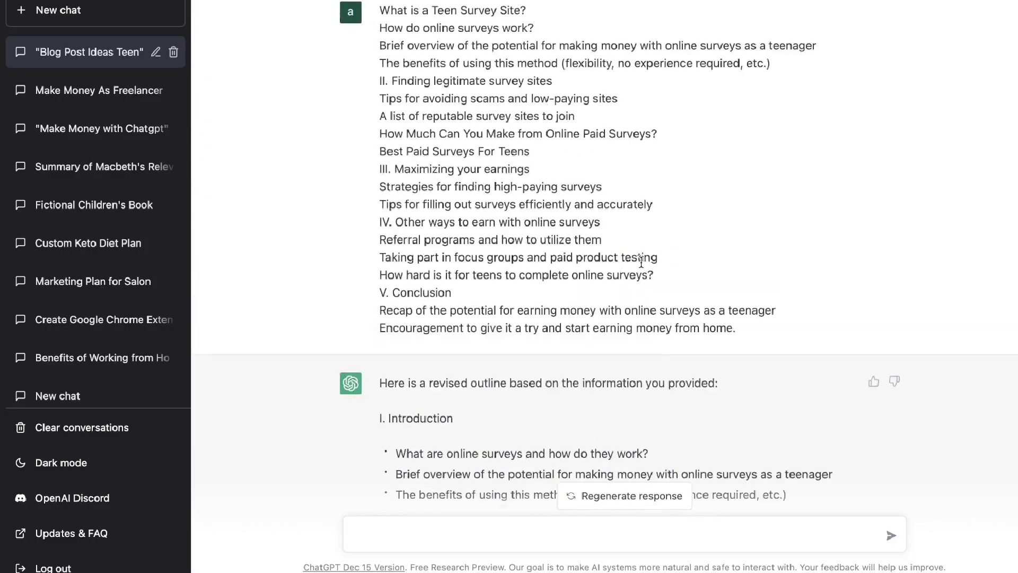
{"action": "scroll", "coordinate": [563, 261], "scroll_direction": "down", "scroll_amount": 3}
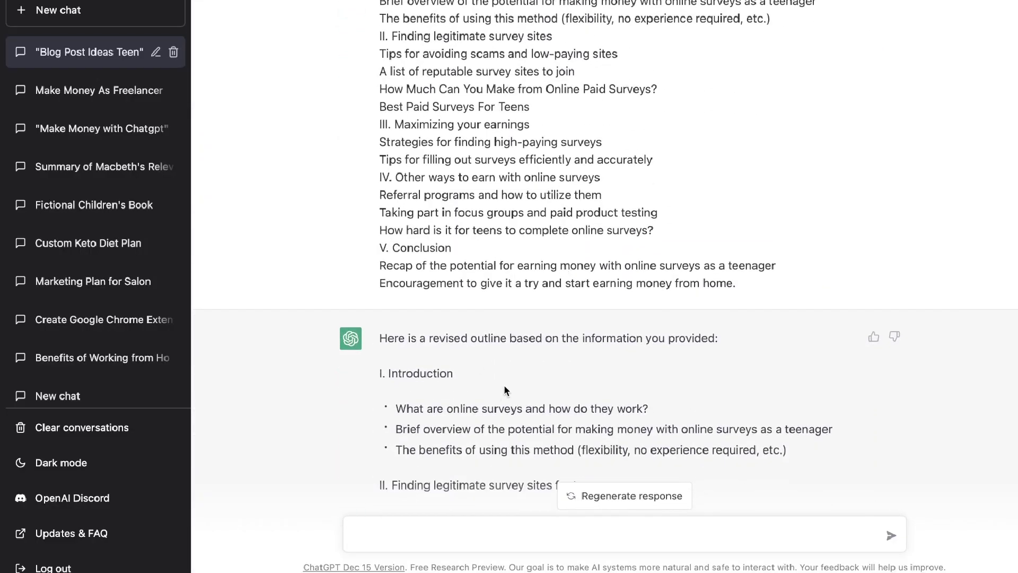
Submit the revised outline to ChatGPT with the instruction "Write a full length blog post following the outline provided"
{"action": "scroll", "coordinate": [504, 384], "scroll_direction": "down", "scroll_amount": 4}
{"action": "scroll", "coordinate": [512, 357], "scroll_direction": "down", "scroll_amount": 2}
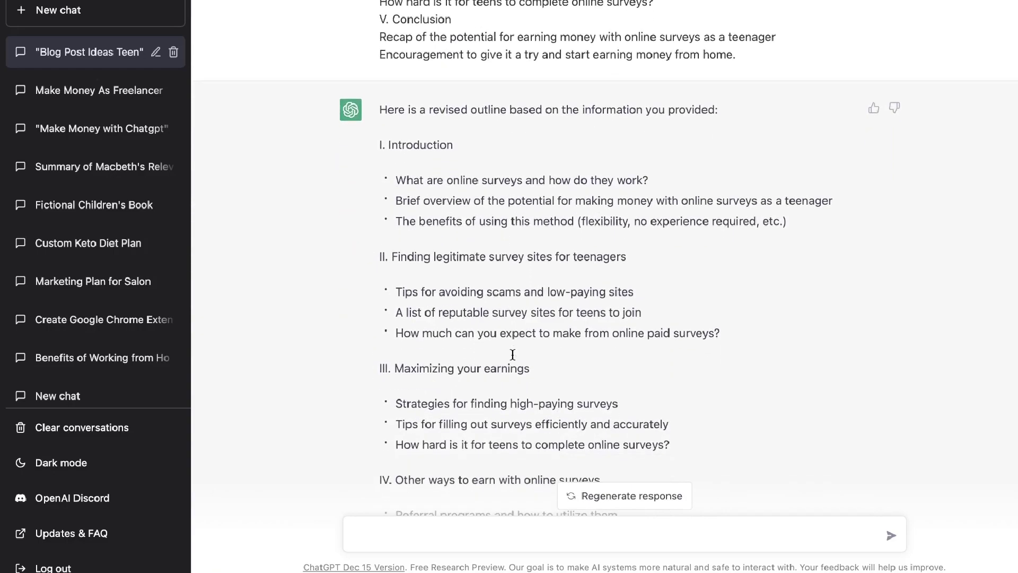
{"action": "key", "text": "ctrl+v"}
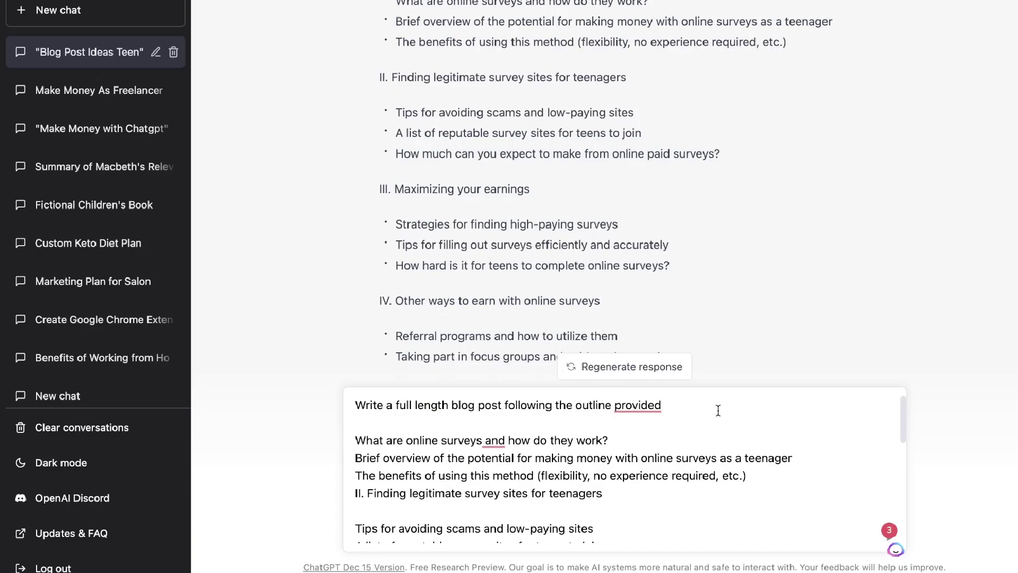
{"action": "key", "text": "Return"}
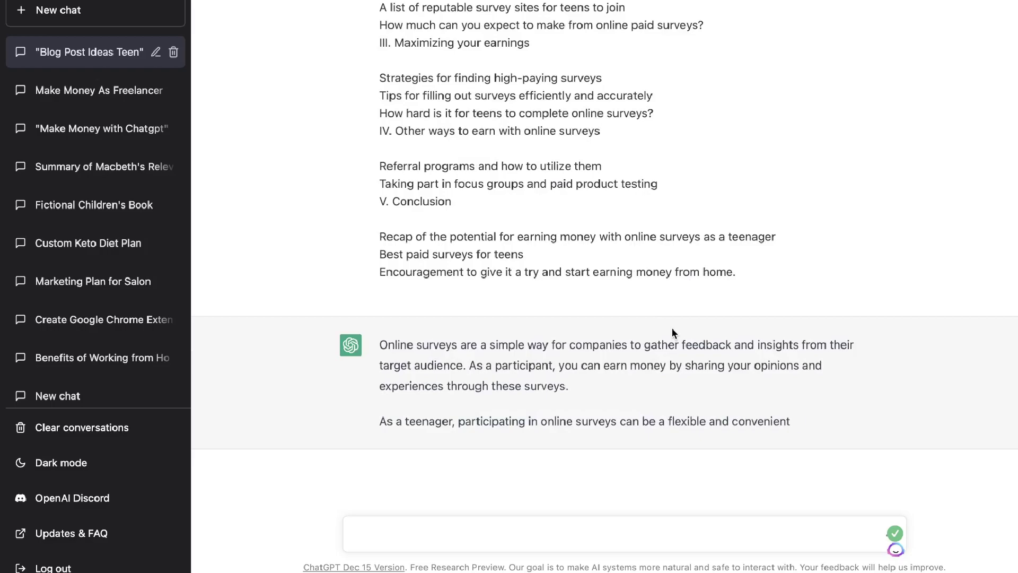
Read through the generated blog post and check its length and coverage against the outline
{"action": "scroll", "coordinate": [615, 204], "scroll_direction": "up", "scroll_amount": 5}
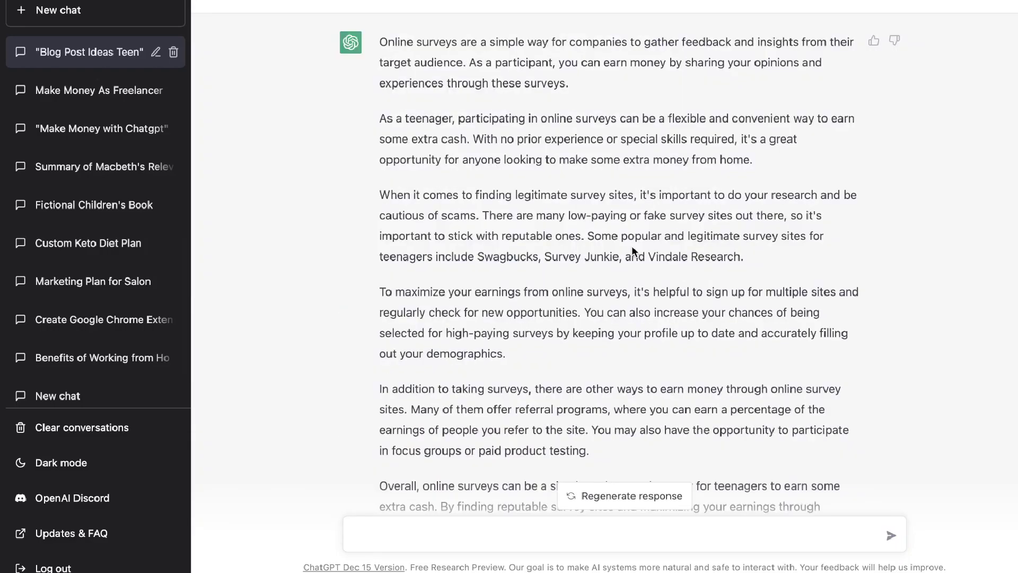
{"action": "scroll", "coordinate": [633, 250], "scroll_direction": "up", "scroll_amount": 1}
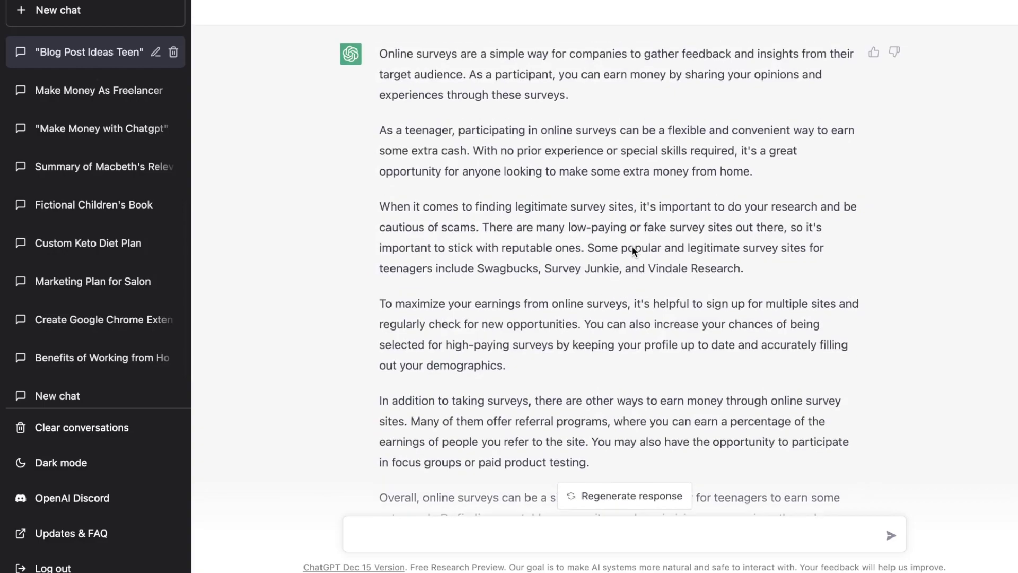
{"action": "scroll", "coordinate": [632, 246], "scroll_direction": "down", "scroll_amount": 3}
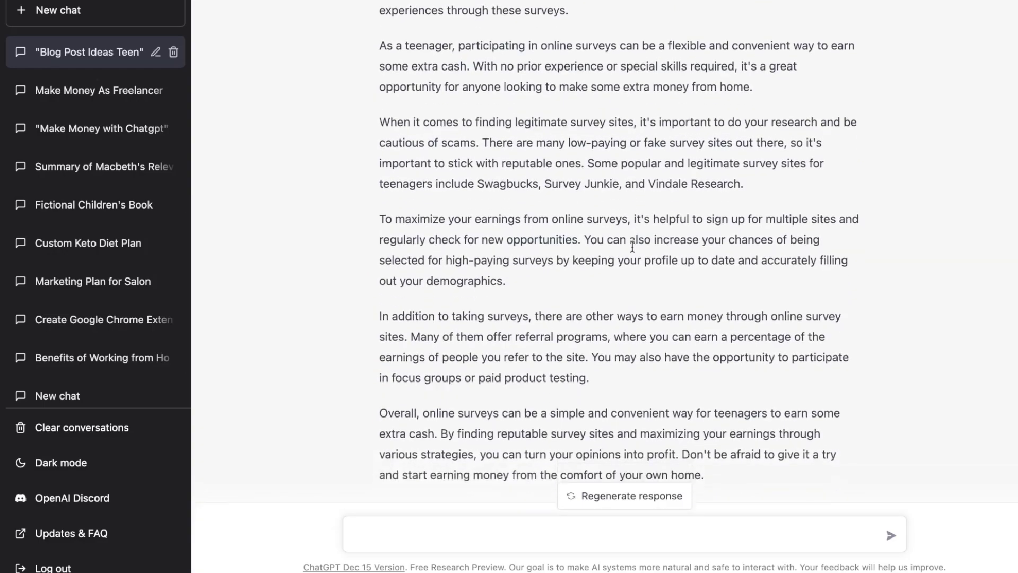
{"action": "scroll", "coordinate": [632, 246], "scroll_direction": "up", "scroll_amount": 12}
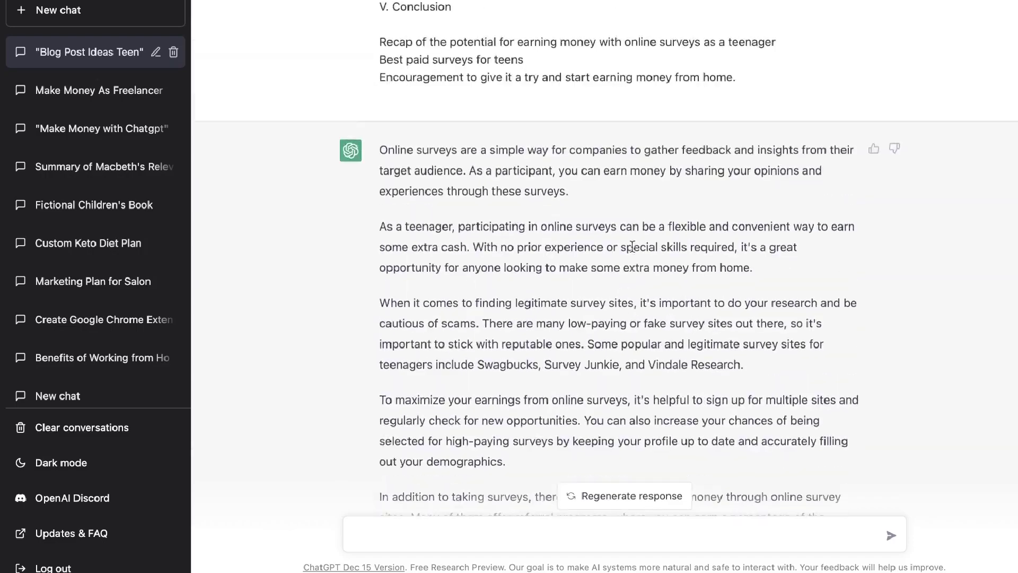
{"action": "scroll", "coordinate": [632, 246], "scroll_direction": "down", "scroll_amount": 7}
{"action": "scroll", "coordinate": [632, 252], "scroll_direction": "down", "scroll_amount": 1}
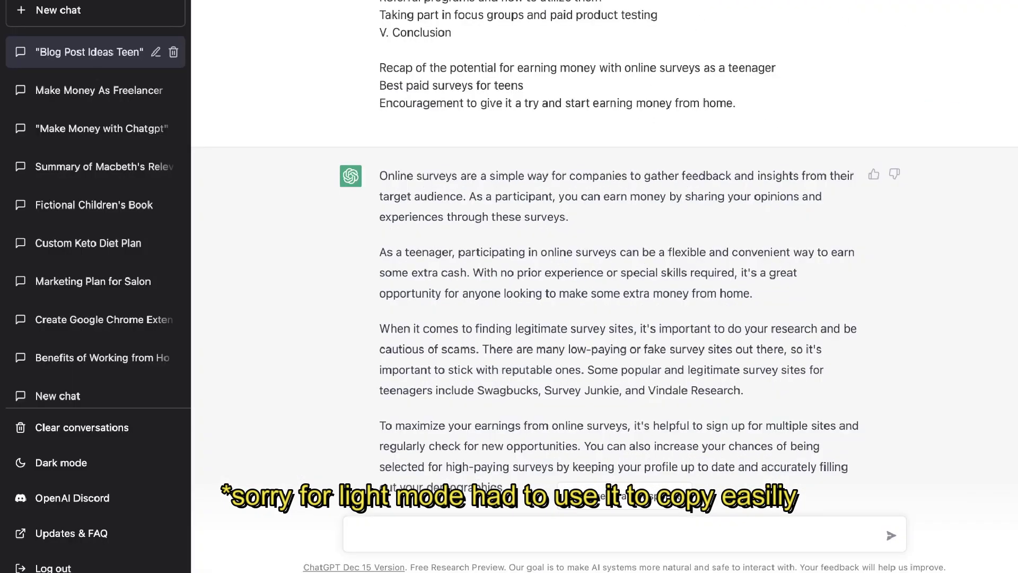
{"action": "scroll", "coordinate": [672, 217], "scroll_direction": "up", "scroll_amount": 4}
{"action": "scroll", "coordinate": [631, 215], "scroll_direction": "down", "scroll_amount": 3}
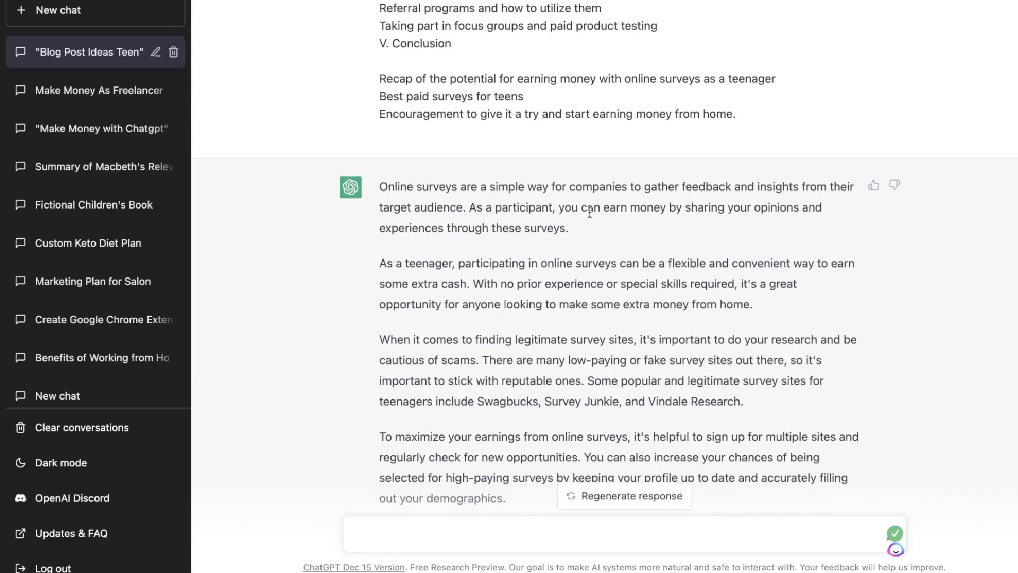
Send ChatGPT the outline heading "What are online surveys and how do they work?" followed by "write a long paragh about this for my blog post"
{"action": "scroll", "coordinate": [589, 214], "scroll_direction": "up", "scroll_amount": 7}
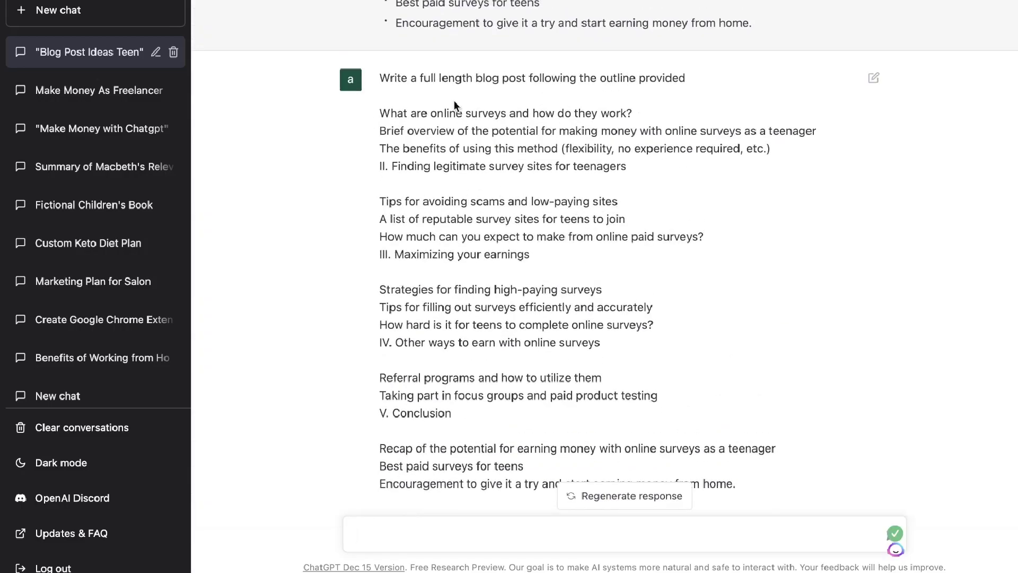
{"action": "left_click_drag", "start_coordinate": [379, 113], "coordinate": [634, 113]}
{"action": "key", "text": "ctrl+c"}
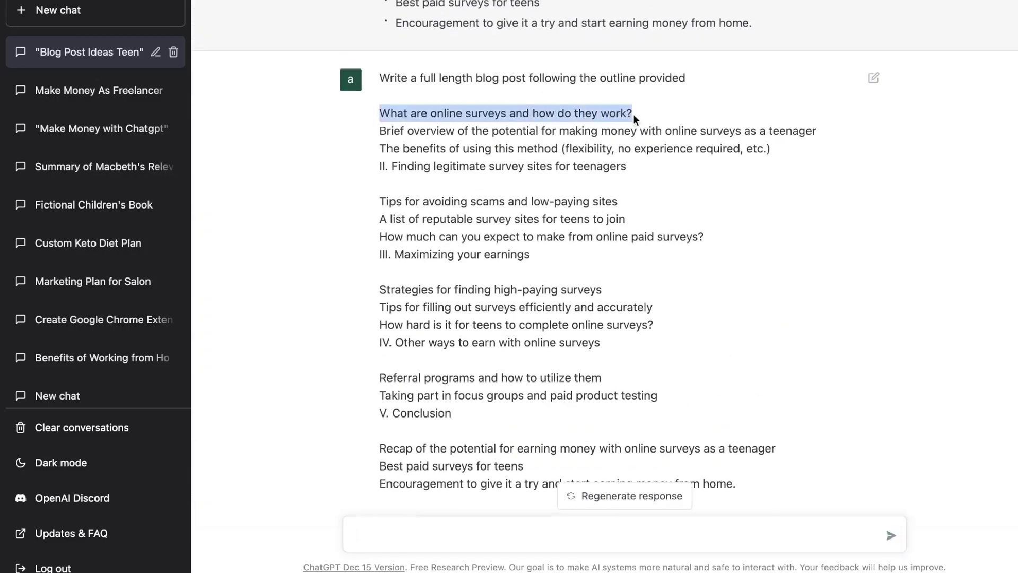
{"action": "scroll", "coordinate": [549, 409], "scroll_direction": "down", "scroll_amount": 10}
{"action": "left_click", "coordinate": [508, 530]}
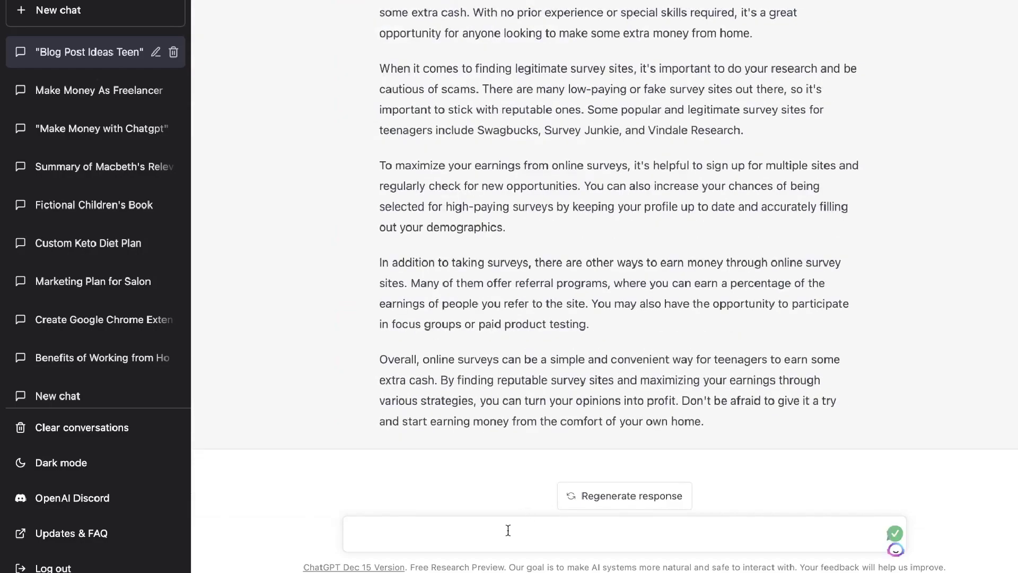
{"action": "key", "text": "ctrl+v"}
{"action": "type", "text": "wr"}
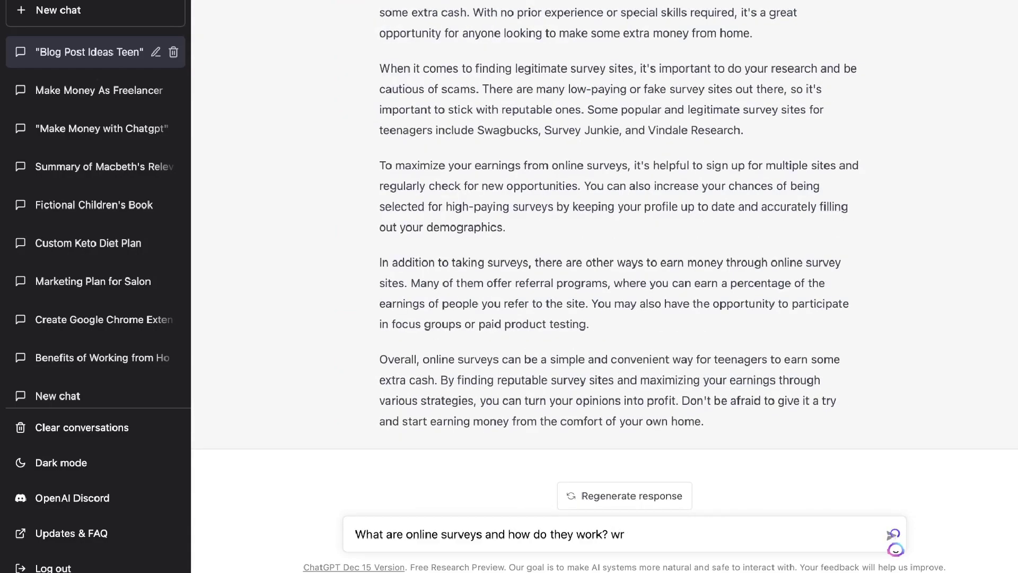
{"action": "type", "text": "ite a long paragh "}
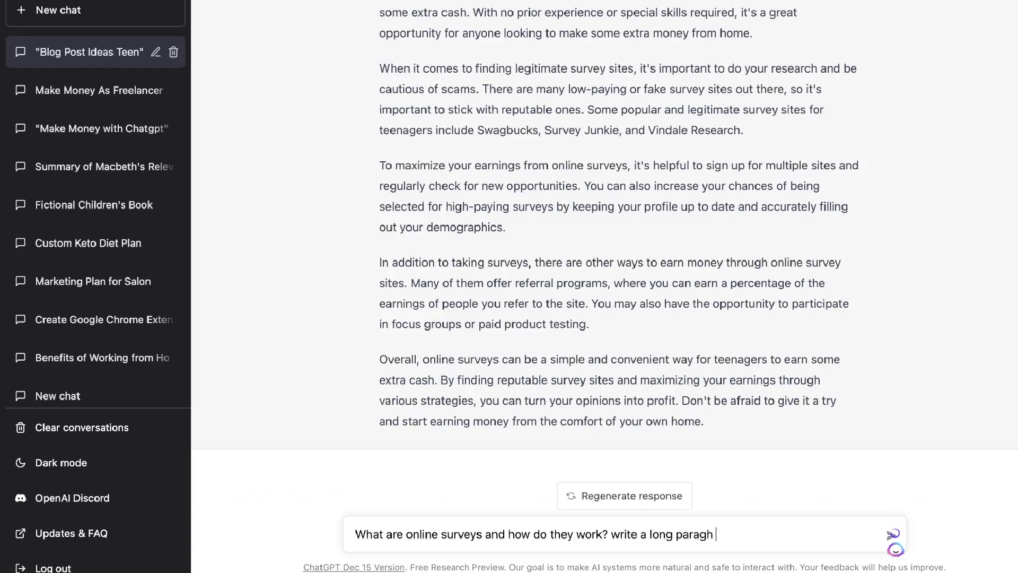
{"action": "type", "text": "about this for"}
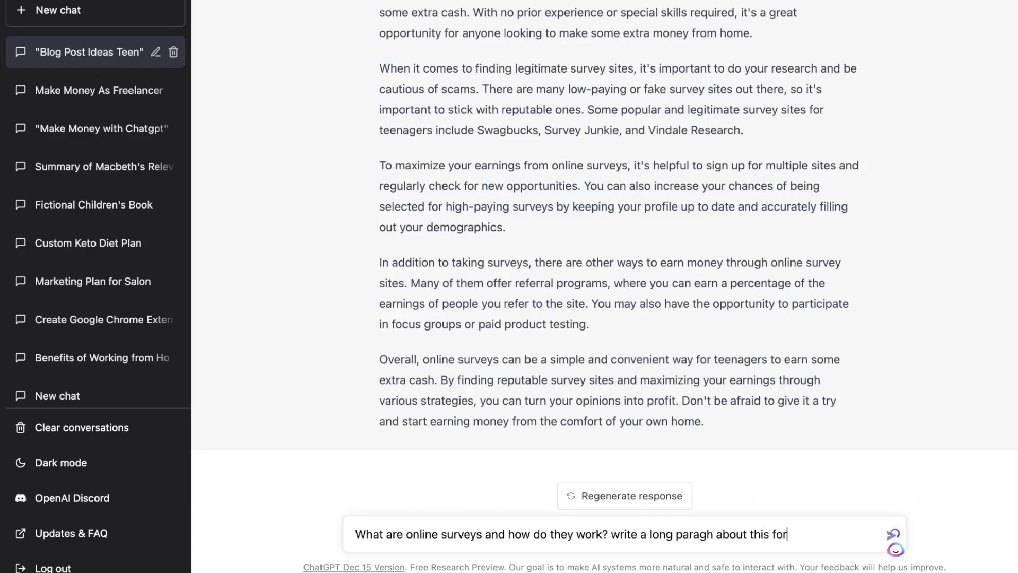
{"action": "type", "text": " my blog post"}
{"action": "key", "text": "Return"}
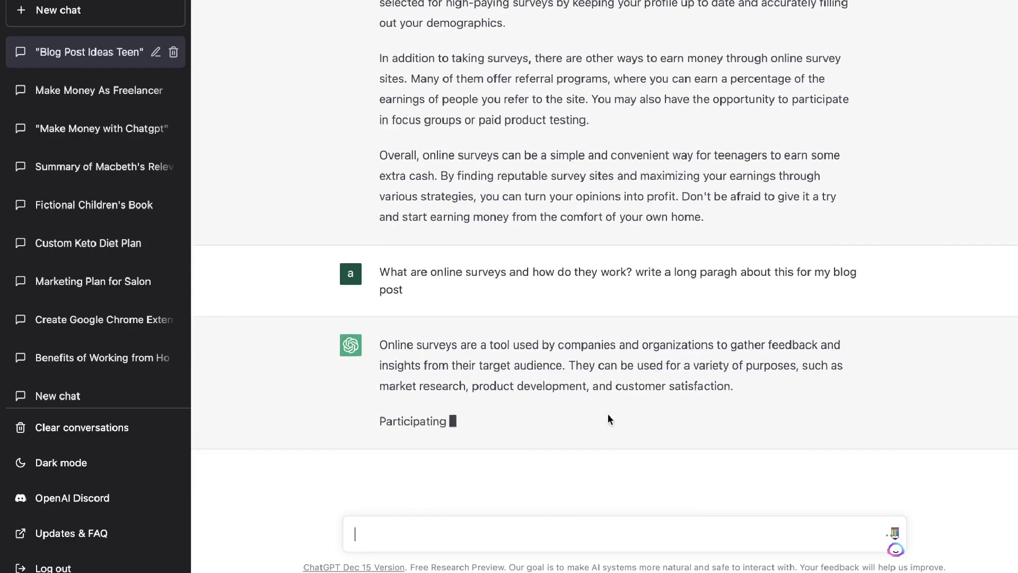
Compare the longer answer about how online surveys work with the earlier full blog post and its outline
{"action": "scroll", "coordinate": [569, 163], "scroll_direction": "up", "scroll_amount": 6}
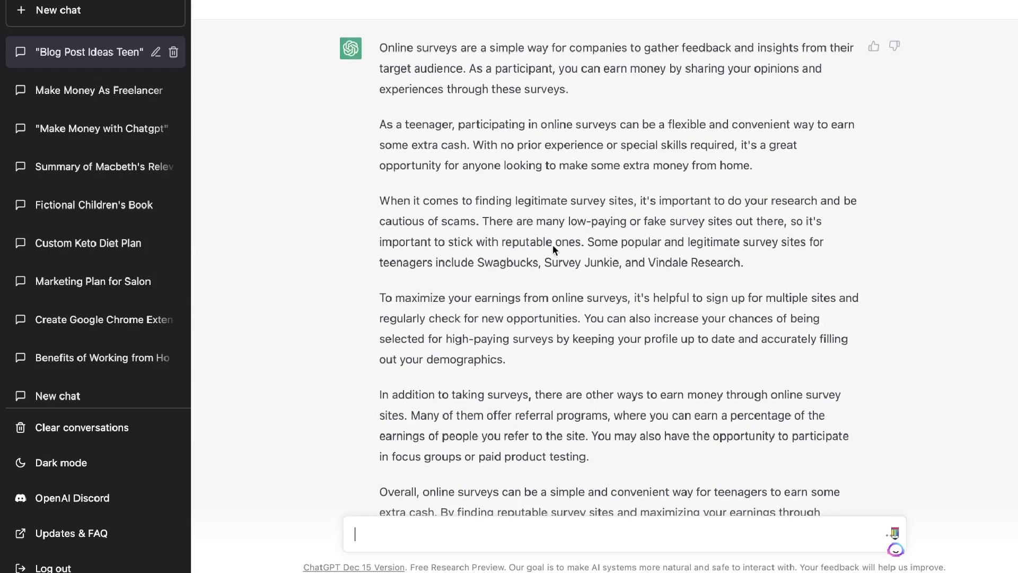
{"action": "scroll", "coordinate": [552, 244], "scroll_direction": "up", "scroll_amount": 2}
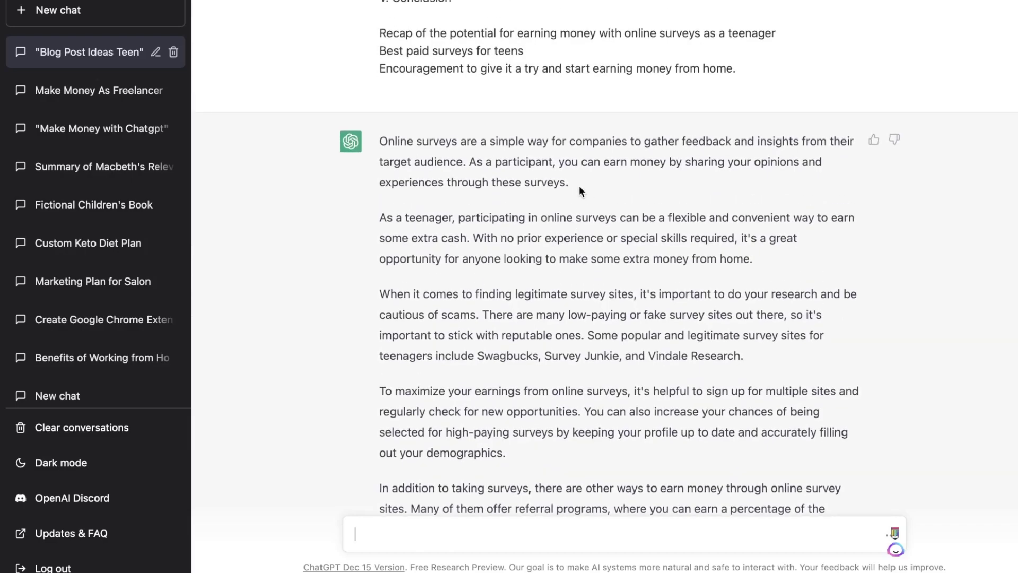
{"action": "scroll", "coordinate": [579, 186], "scroll_direction": "down", "scroll_amount": 12}
{"action": "left_click_drag", "start_coordinate": [487, 335], "coordinate": [645, 343]}
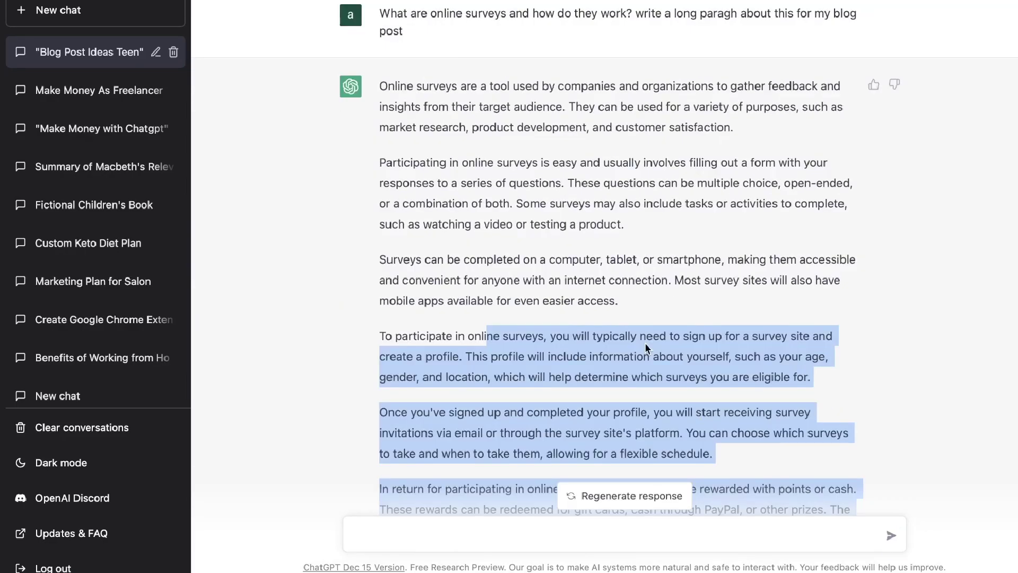
{"action": "scroll", "coordinate": [645, 343], "scroll_direction": "down", "scroll_amount": 1}
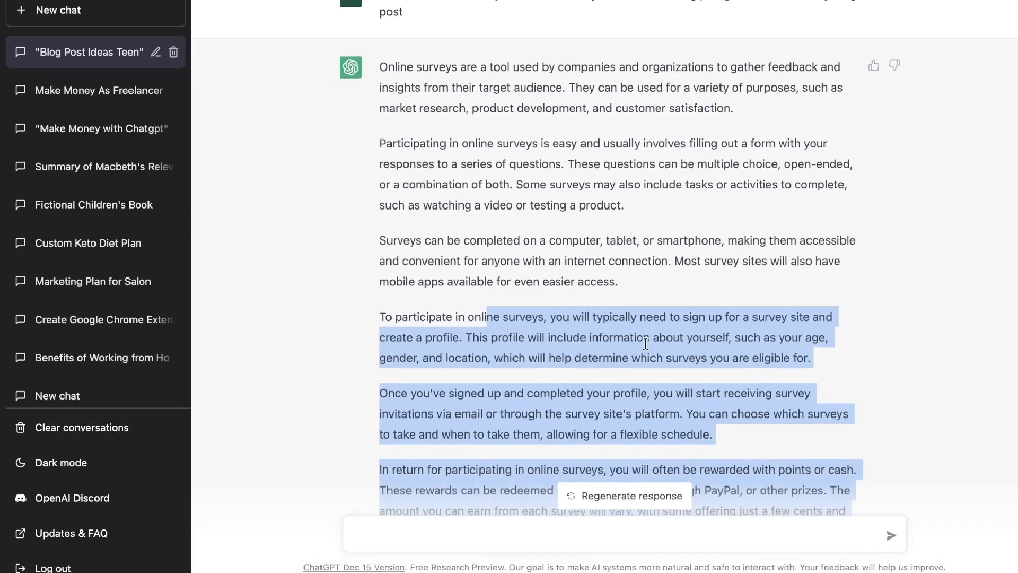
{"action": "scroll", "coordinate": [646, 343], "scroll_direction": "down", "scroll_amount": 1}
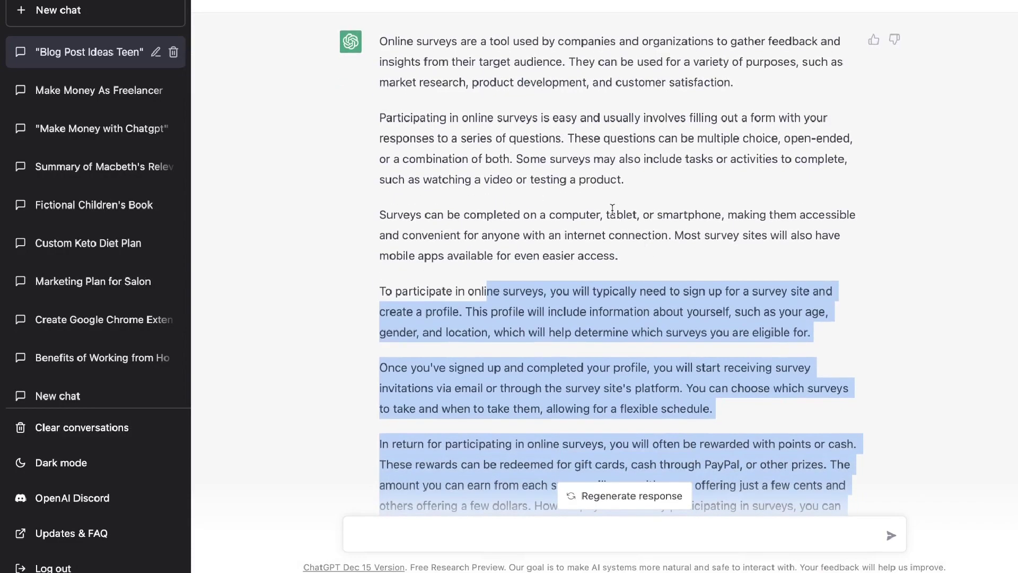
{"action": "scroll", "coordinate": [613, 210], "scroll_direction": "up", "scroll_amount": 5}
{"action": "scroll", "coordinate": [612, 210], "scroll_direction": "up", "scroll_amount": 5}
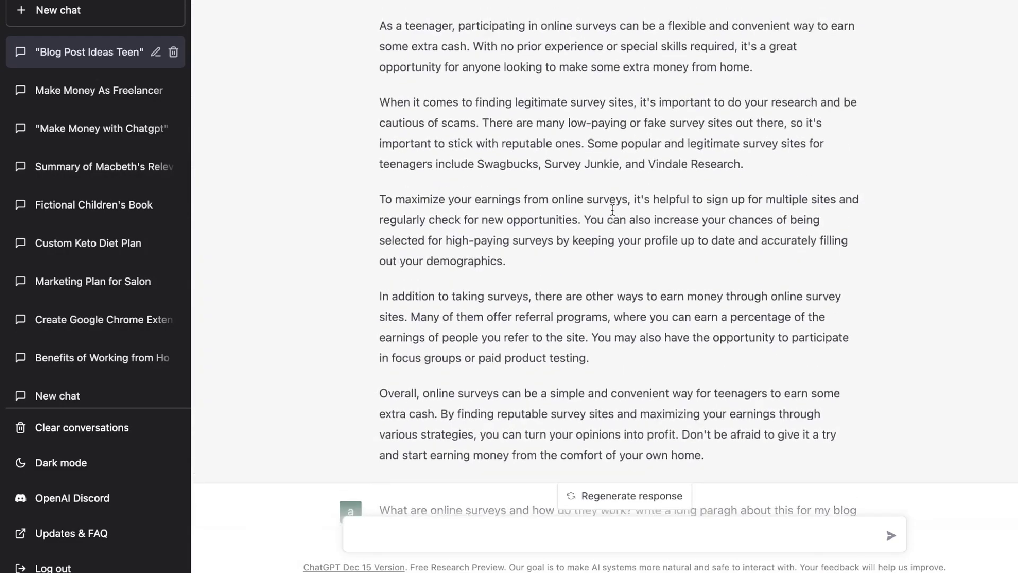
{"action": "scroll", "coordinate": [613, 210], "scroll_direction": "up", "scroll_amount": 1}
{"action": "scroll", "coordinate": [531, 228], "scroll_direction": "down", "scroll_amount": 6}
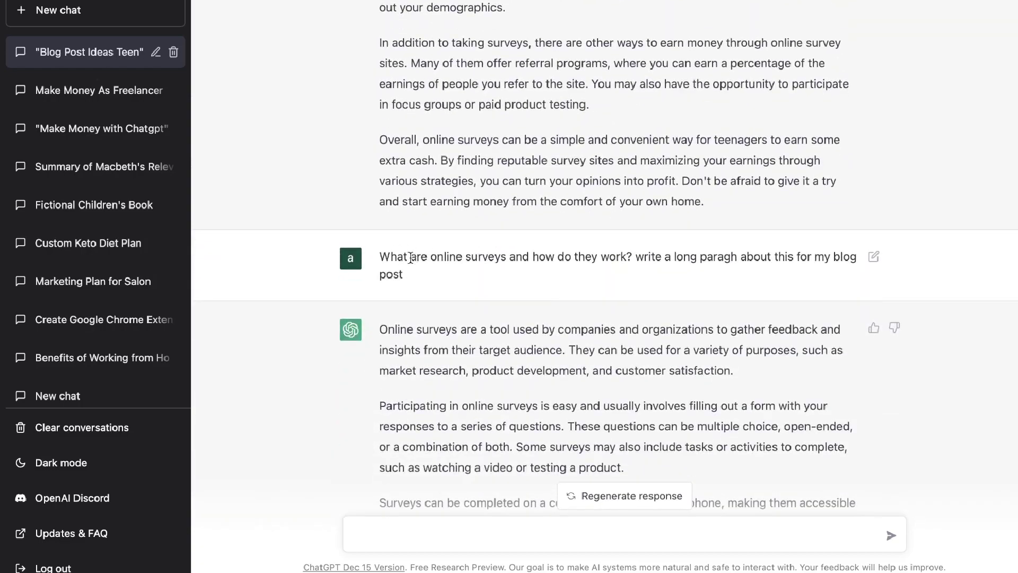
{"action": "scroll", "coordinate": [518, 293], "scroll_direction": "down", "scroll_amount": 1}
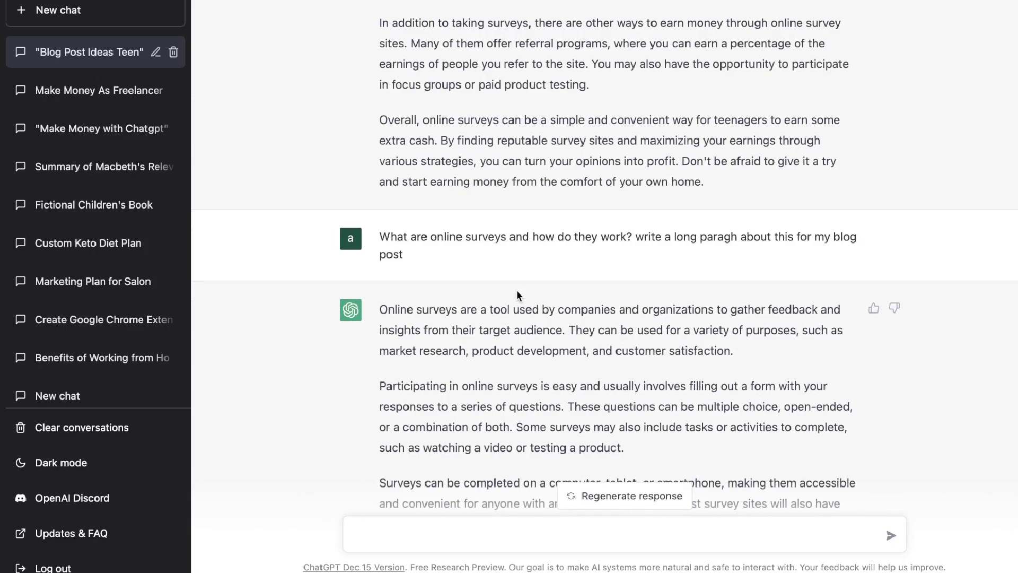
{"action": "scroll", "coordinate": [516, 289], "scroll_direction": "up", "scroll_amount": 12}
{"action": "scroll", "coordinate": [518, 292], "scroll_direction": "down", "scroll_amount": 2}
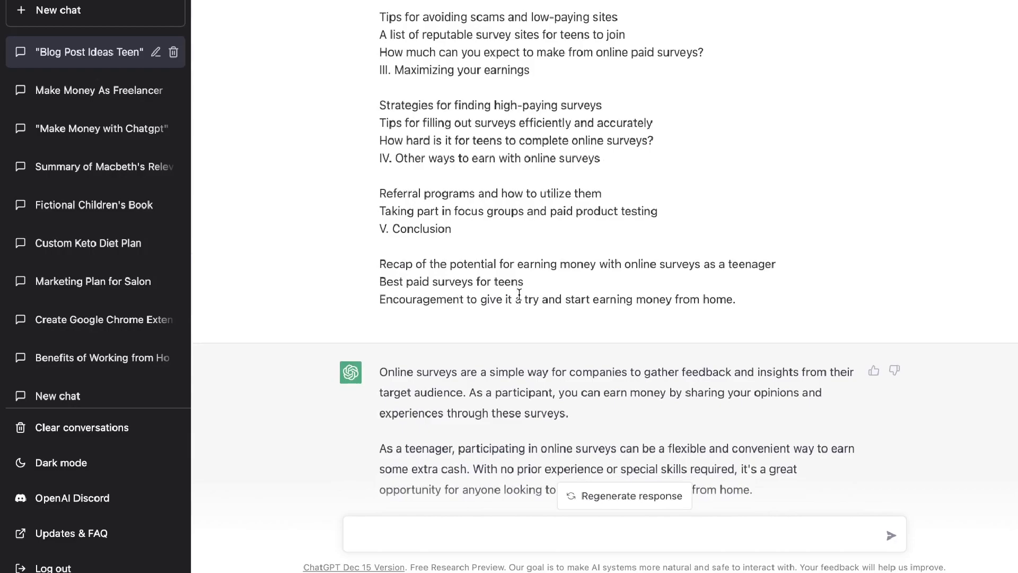
{"action": "scroll", "coordinate": [519, 293], "scroll_direction": "down", "scroll_amount": 11}
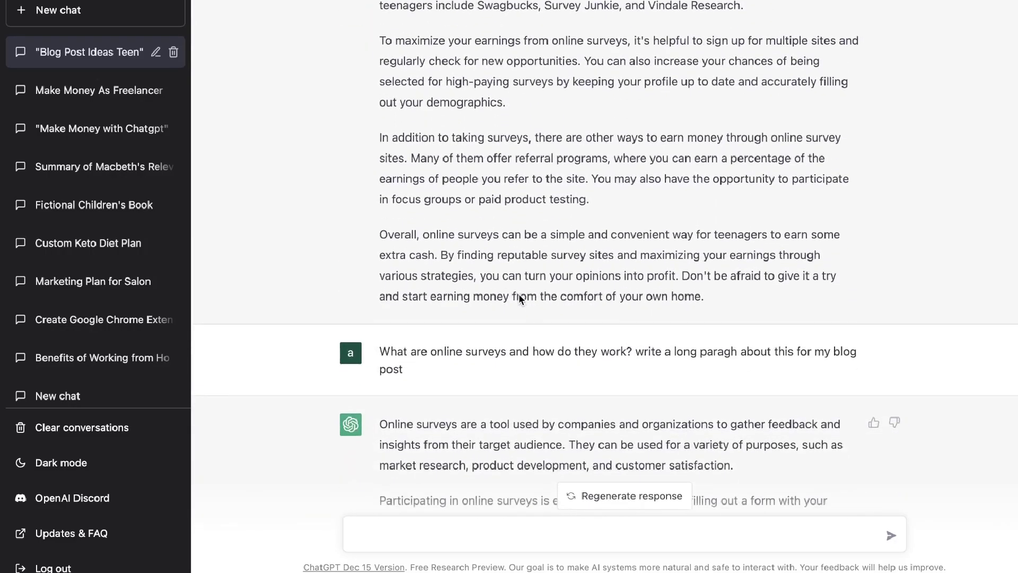
Copy the generated blog post text from ChatGPT into the Google Docs document
{"action": "scroll", "coordinate": [519, 294], "scroll_direction": "down", "scroll_amount": 6}
{"action": "left_click_drag", "start_coordinate": [487, 271], "coordinate": [384, 121]}
{"action": "key", "text": "ctrl+c"}
{"action": "left_click", "coordinate": [583, 429]}
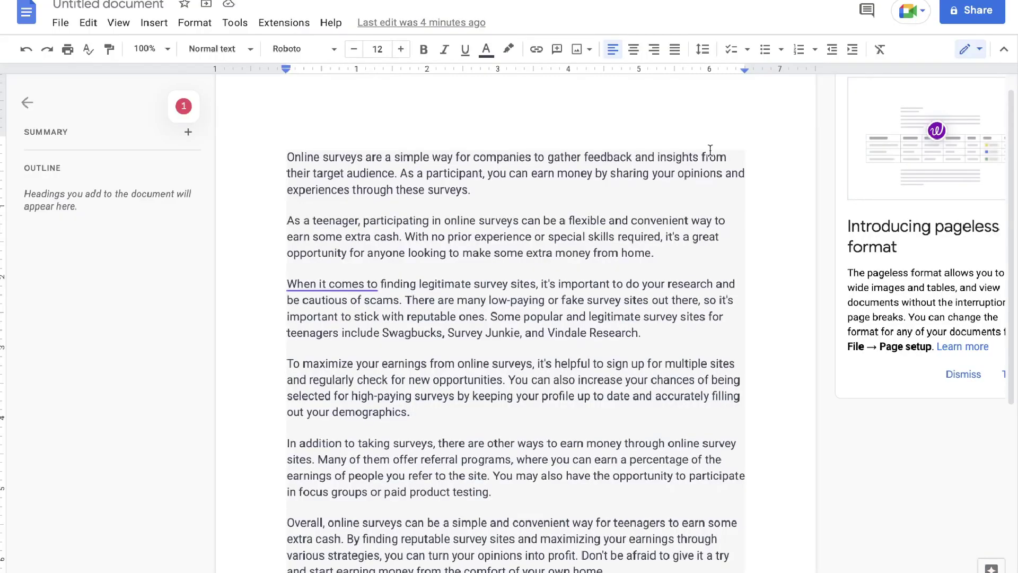
Insert the copied ChatGPT answer on how online surveys work as new paragraphs after the document's opening paragraph
{"action": "scroll", "coordinate": [710, 150], "scroll_direction": "down", "scroll_amount": 1}
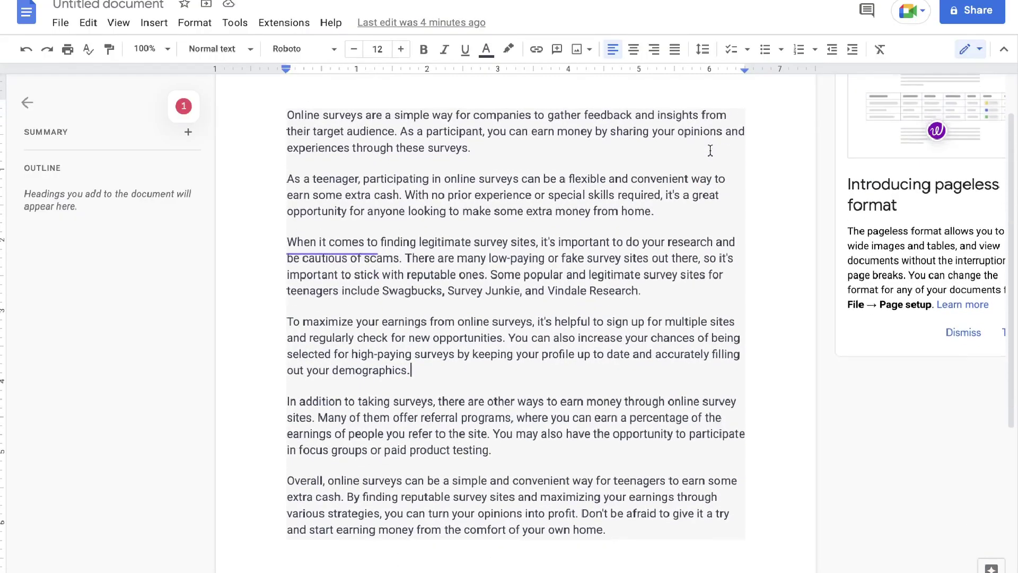
{"action": "left_click", "coordinate": [483, 139]}
{"action": "key", "text": "Return"}
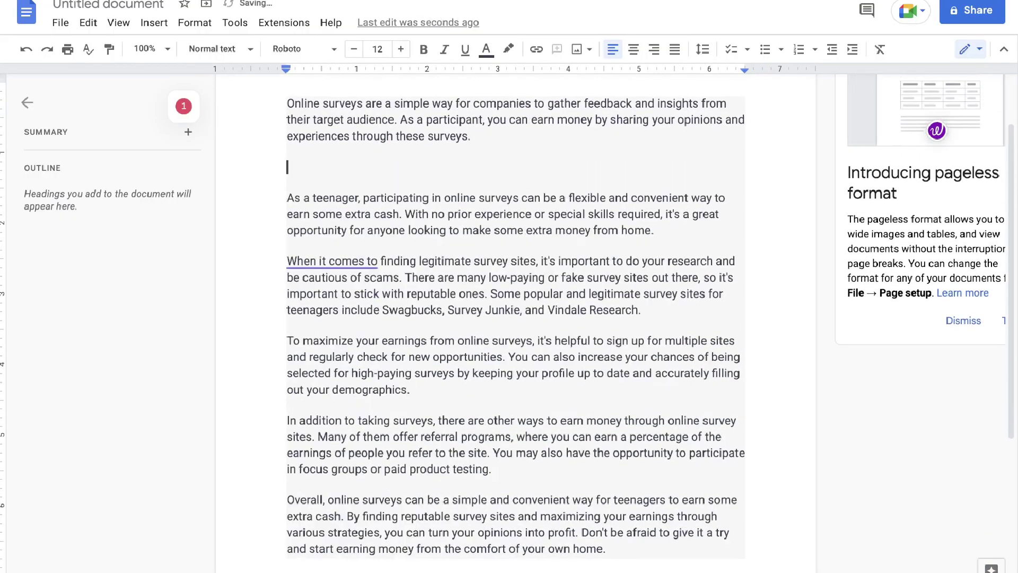
{"action": "key", "text": "ctrl+v"}
{"action": "scroll", "coordinate": [532, 209], "scroll_direction": "up", "scroll_amount": 3}
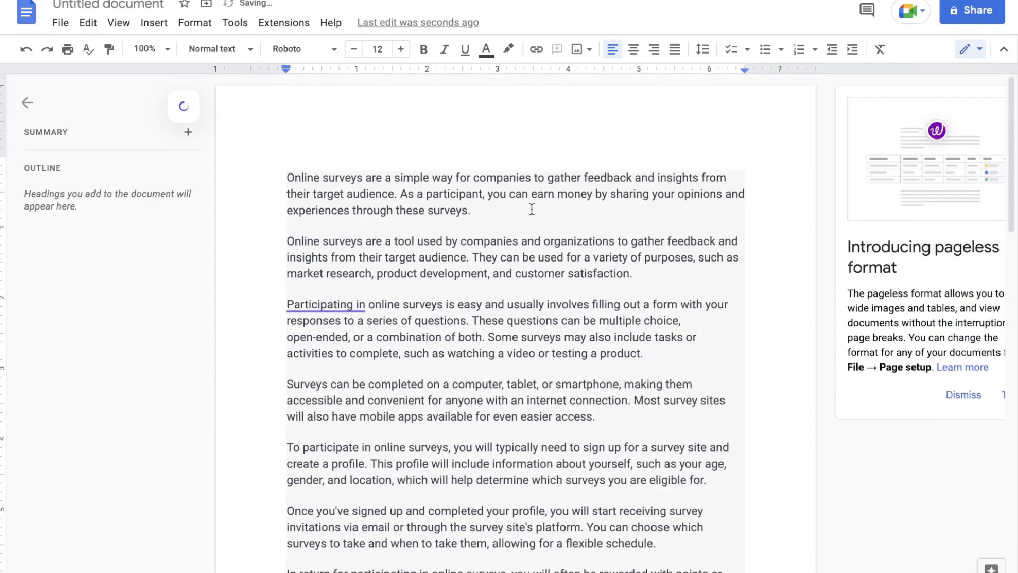
{"action": "scroll", "coordinate": [532, 210], "scroll_direction": "down", "scroll_amount": 4}
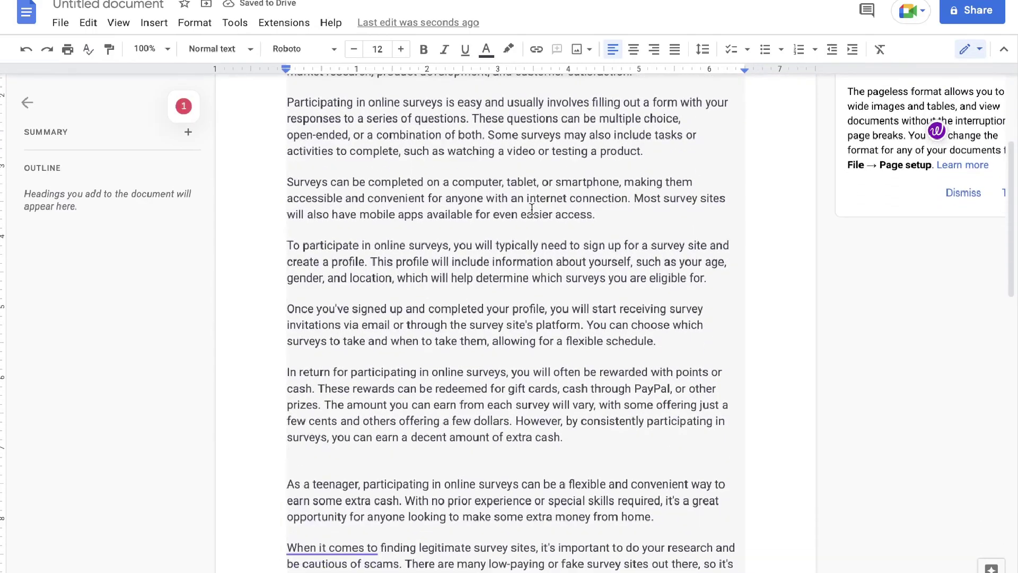
{"action": "scroll", "coordinate": [532, 210], "scroll_direction": "down", "scroll_amount": 3}
Send ChatGPT "write a long paragragh on this topic for my blog post" with the outline lines from "Brief overview" through "II. Finding legitimate survey sites for teenagers"
{"action": "key", "text": "alt+Tab"}
{"action": "scroll", "coordinate": [675, 213], "scroll_direction": "up", "scroll_amount": 2}
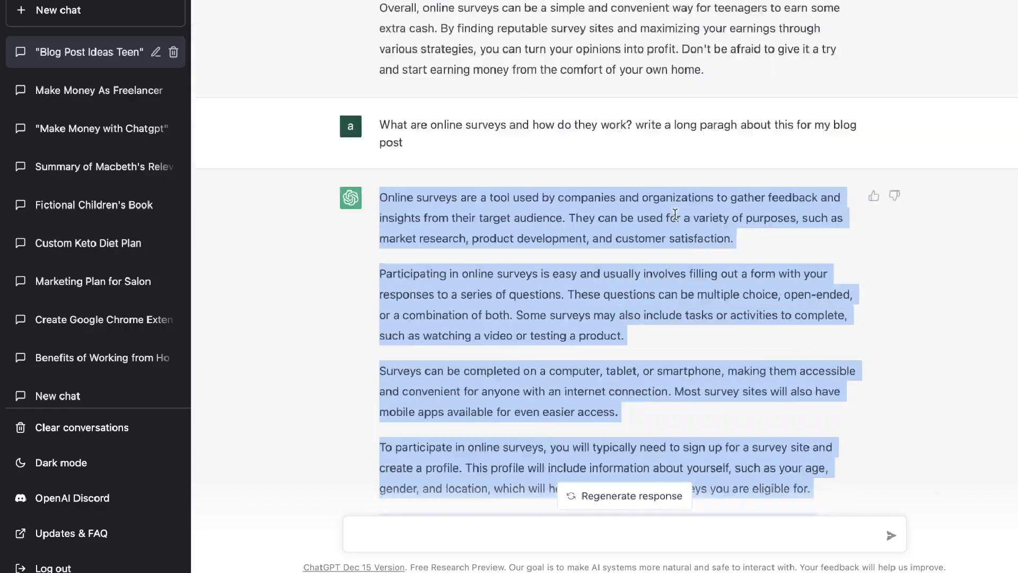
{"action": "scroll", "coordinate": [675, 213], "scroll_direction": "up", "scroll_amount": 15}
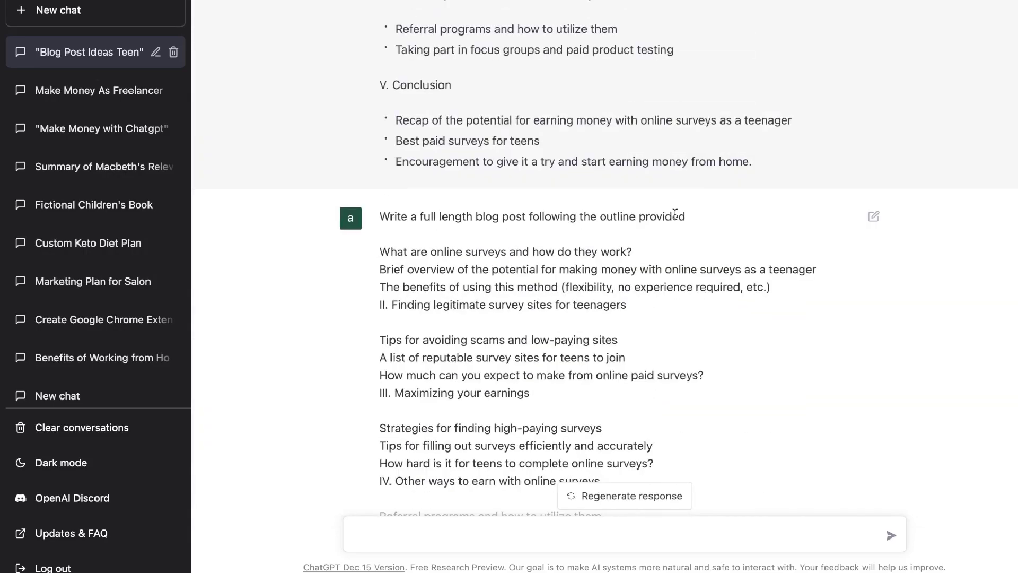
{"action": "scroll", "coordinate": [636, 282], "scroll_direction": "down", "scroll_amount": 2}
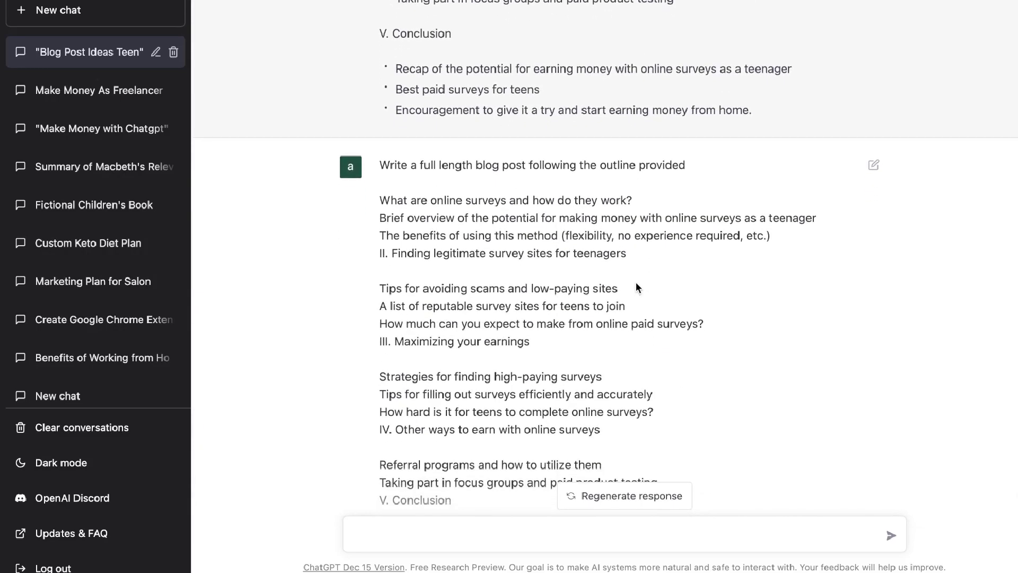
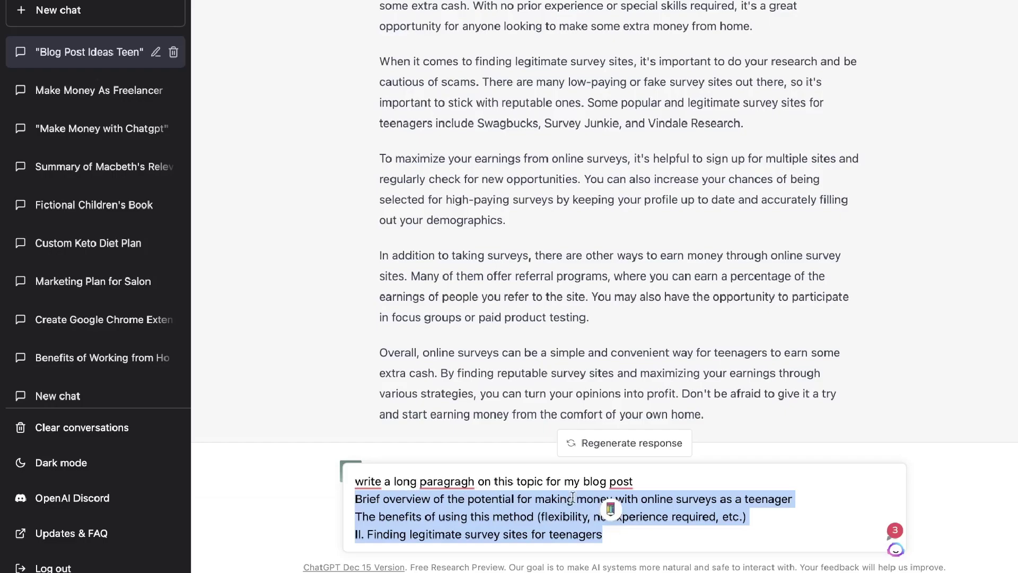
{"action": "left_click", "coordinate": [679, 490]}
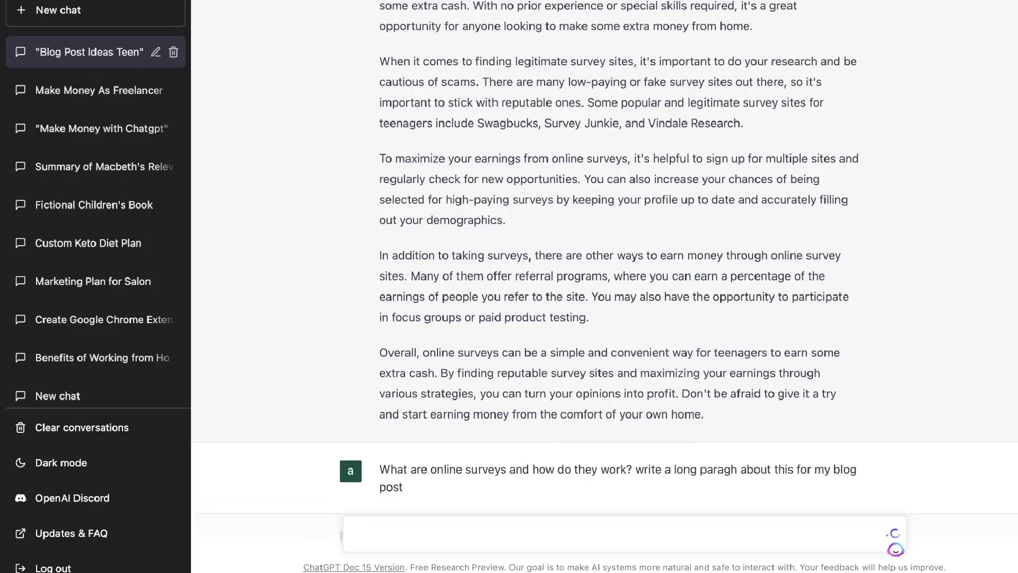
{"action": "key", "text": "Return"}
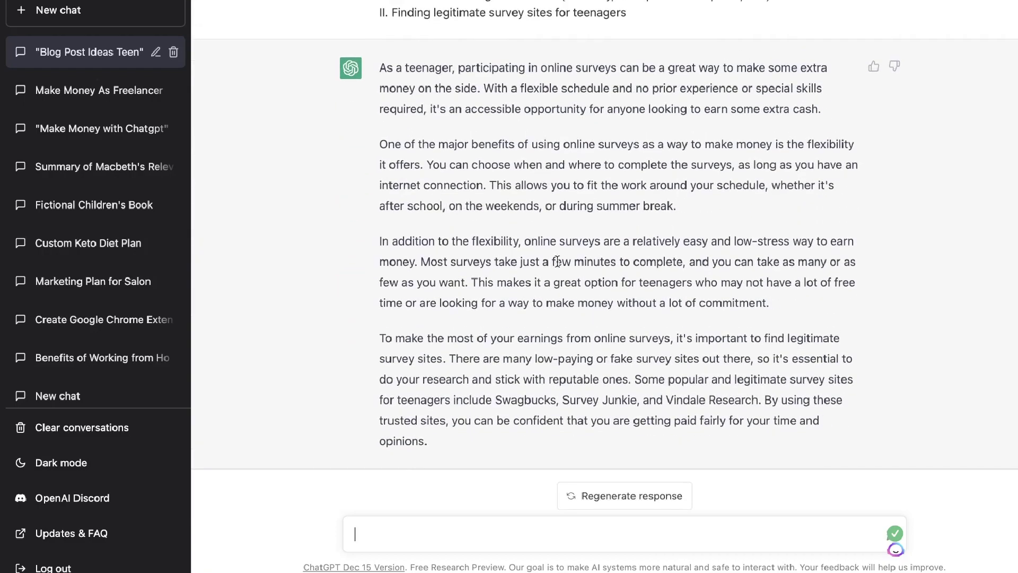
Replace the short "As a teenager" paragraph in the Google Docs document with ChatGPT's full answer on earning potential, benefits and legitimate sites
{"action": "left_click_drag", "start_coordinate": [432, 443], "coordinate": [363, 76]}
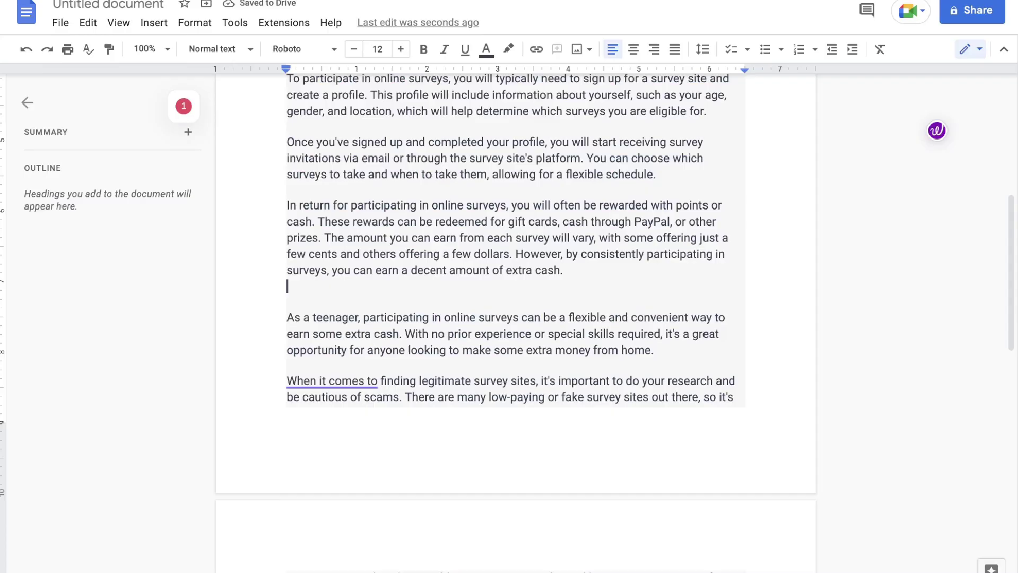
{"action": "scroll", "coordinate": [532, 144], "scroll_direction": "up", "scroll_amount": 4}
{"action": "scroll", "coordinate": [532, 143], "scroll_direction": "down", "scroll_amount": 5}
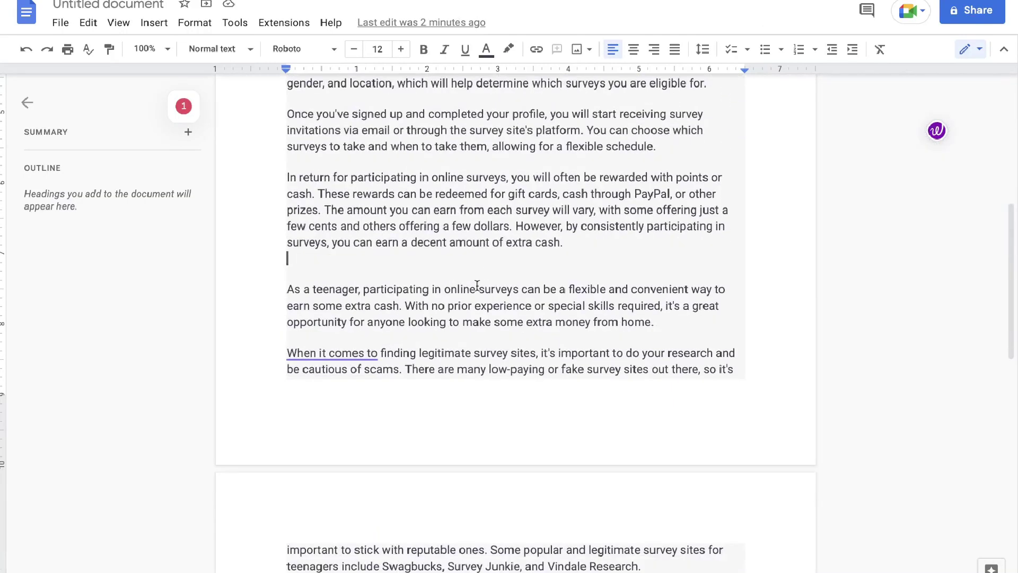
{"action": "left_click", "coordinate": [661, 327]}
{"action": "left_click_drag", "start_coordinate": [658, 320], "coordinate": [287, 289]}
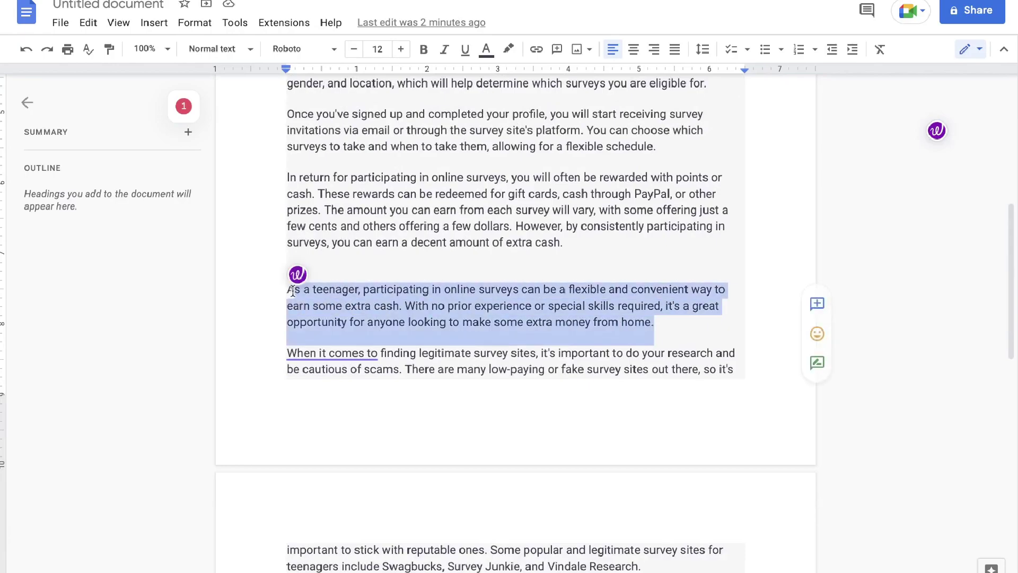
{"action": "key", "text": "BackSpace"}
{"action": "key", "text": "ctrl+v"}
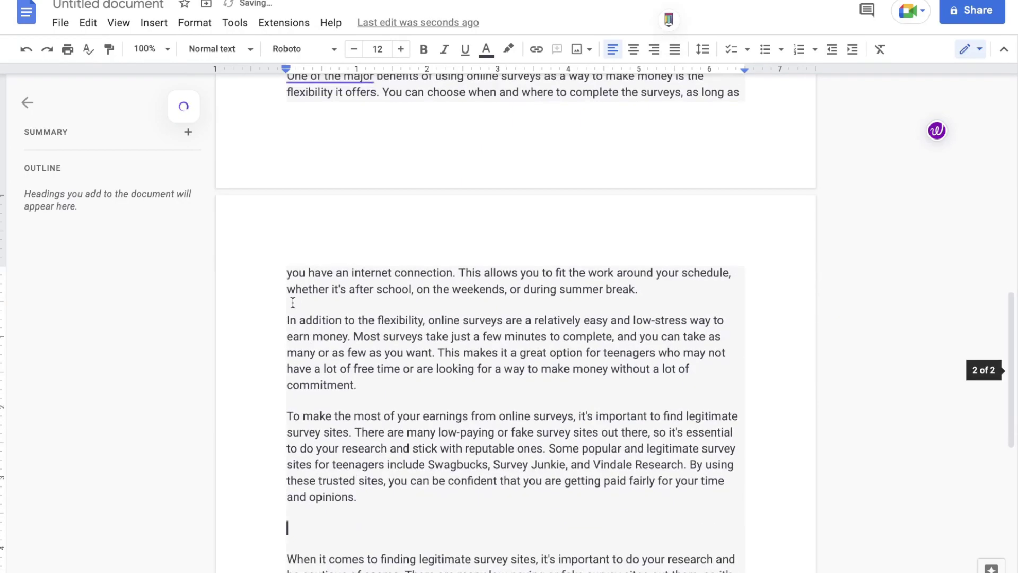
{"action": "scroll", "coordinate": [293, 303], "scroll_direction": "down", "scroll_amount": 3}
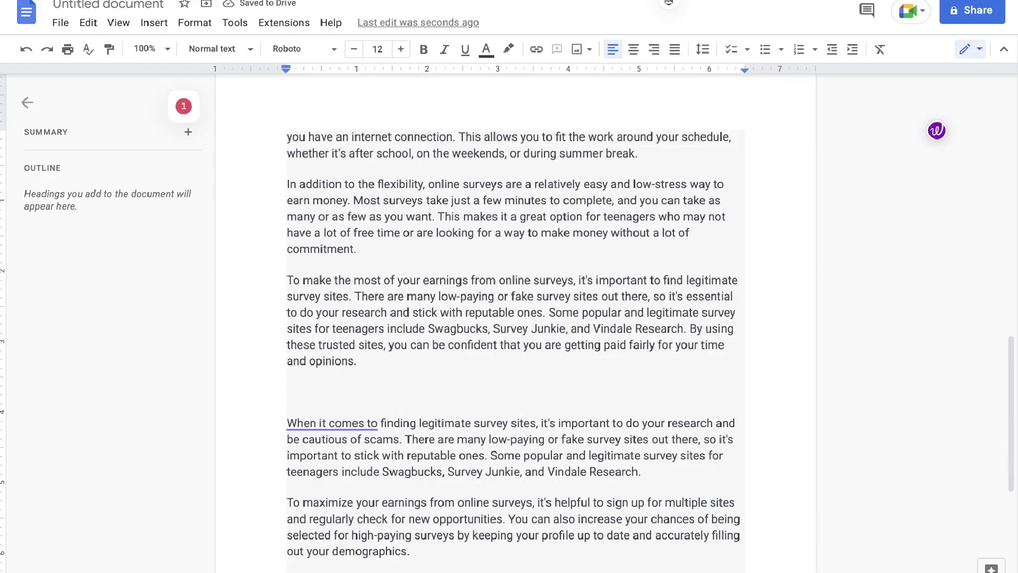
Ask ChatGPT to "write a long blog post paragragh for my blog post on the following topic" with outline lines "Tips for avoiding scams" through "III. Maximizing your earnings"
{"action": "key", "text": "alt+Tab"}
{"action": "scroll", "coordinate": [633, 266], "scroll_direction": "up", "scroll_amount": 15}
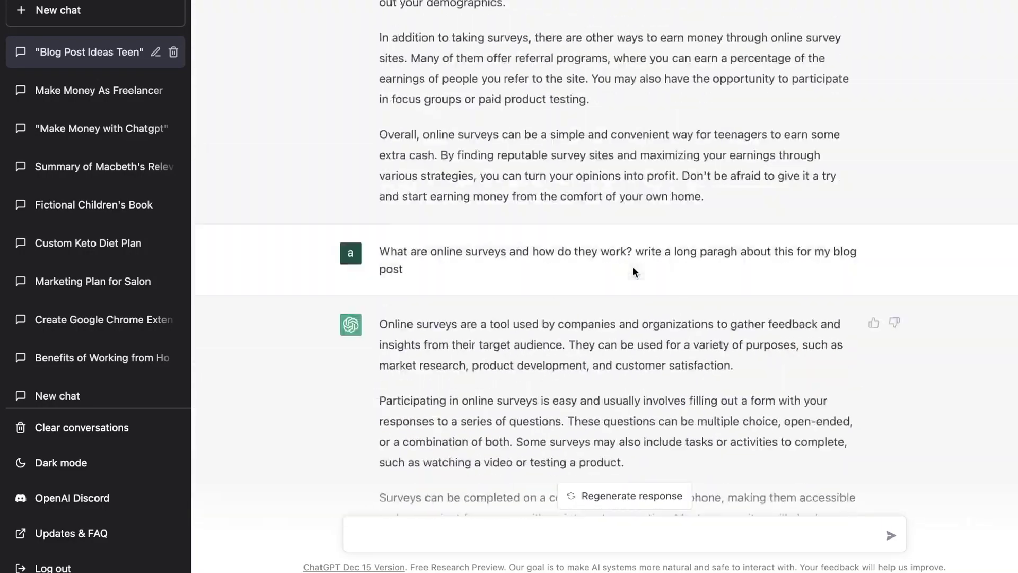
{"action": "scroll", "coordinate": [632, 267], "scroll_direction": "up", "scroll_amount": 5}
{"action": "scroll", "coordinate": [632, 266], "scroll_direction": "down", "scroll_amount": 4}
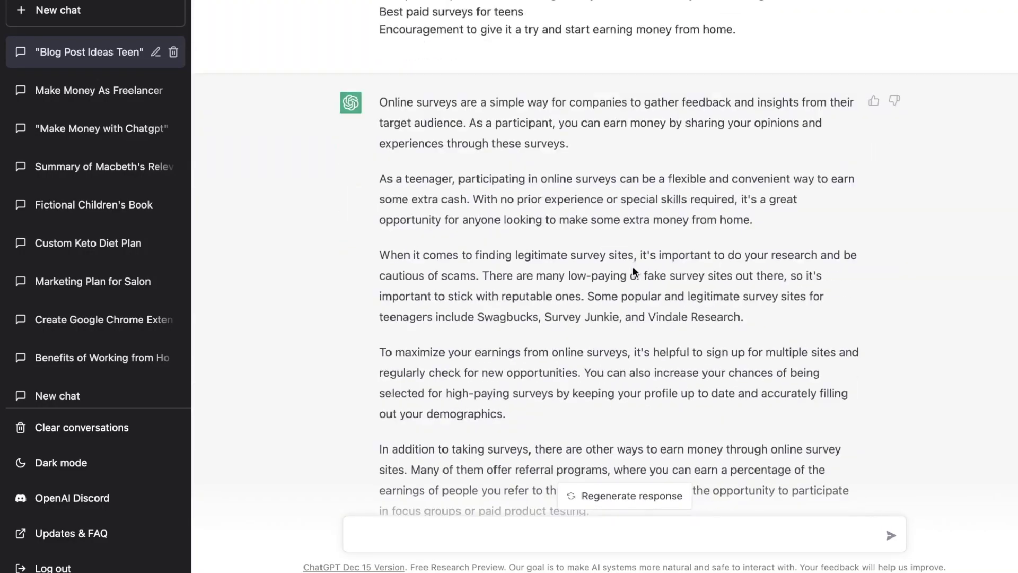
{"action": "scroll", "coordinate": [632, 266], "scroll_direction": "up", "scroll_amount": 7}
{"action": "scroll", "coordinate": [632, 267], "scroll_direction": "up", "scroll_amount": 2}
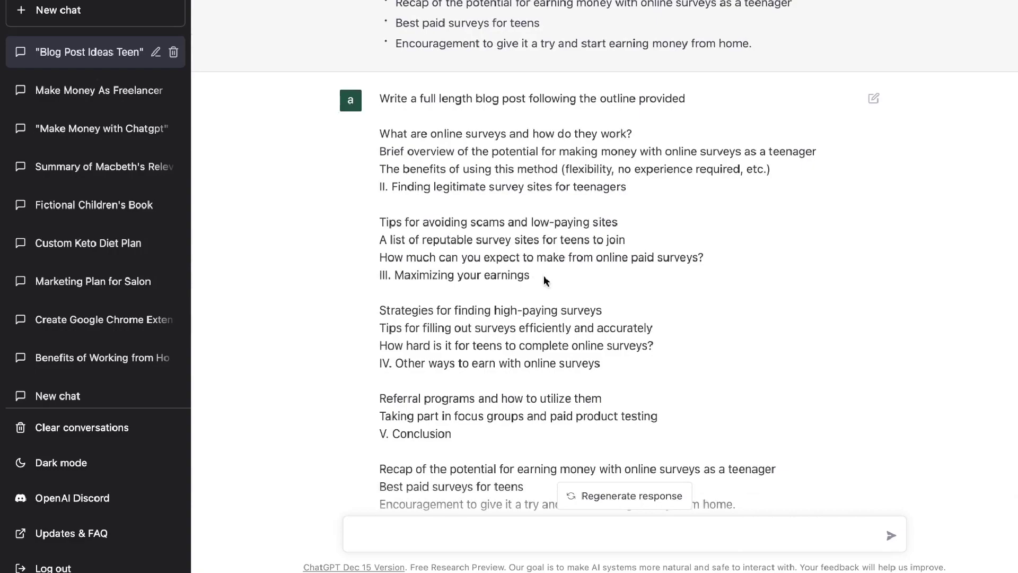
{"action": "left_click_drag", "start_coordinate": [544, 276], "coordinate": [377, 222]}
{"action": "key", "text": "ctrl+c"}
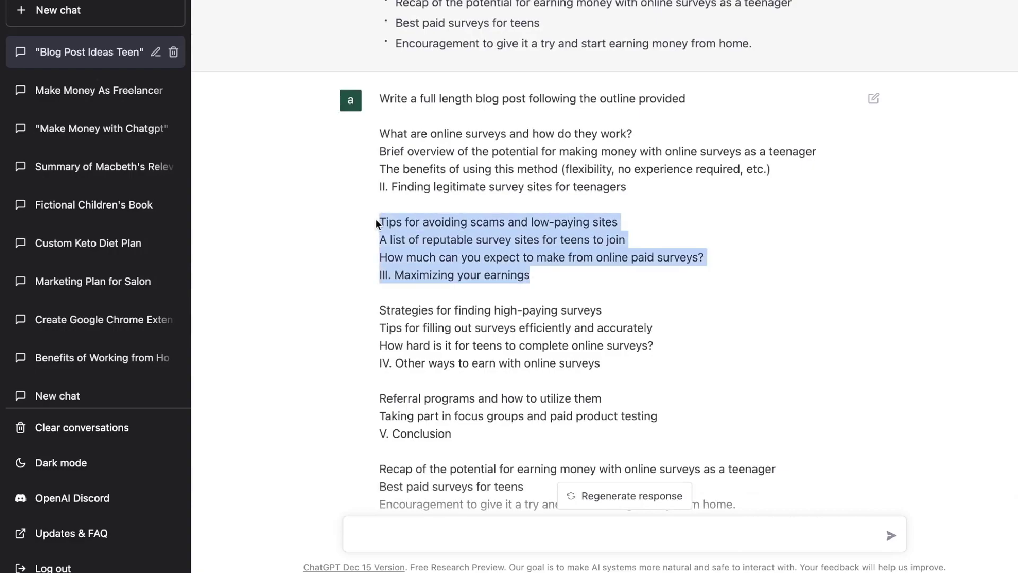
{"action": "type", "text": "long blog post"}
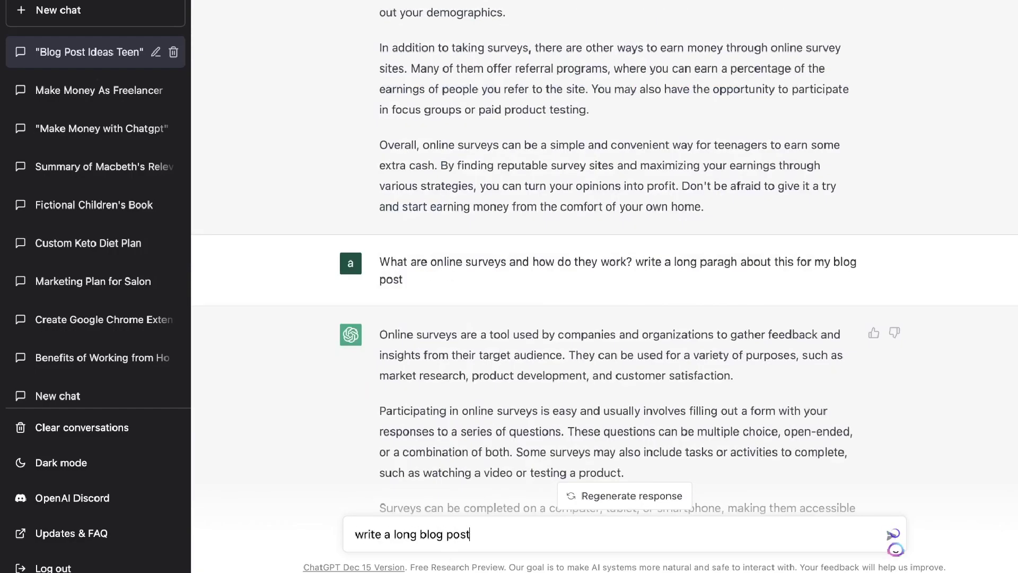
{"action": "type", "text": " paragragh for my blog post on the following topic"}
{"action": "key", "text": "shift+Return"}
{"action": "key", "text": "ctrl+v"}
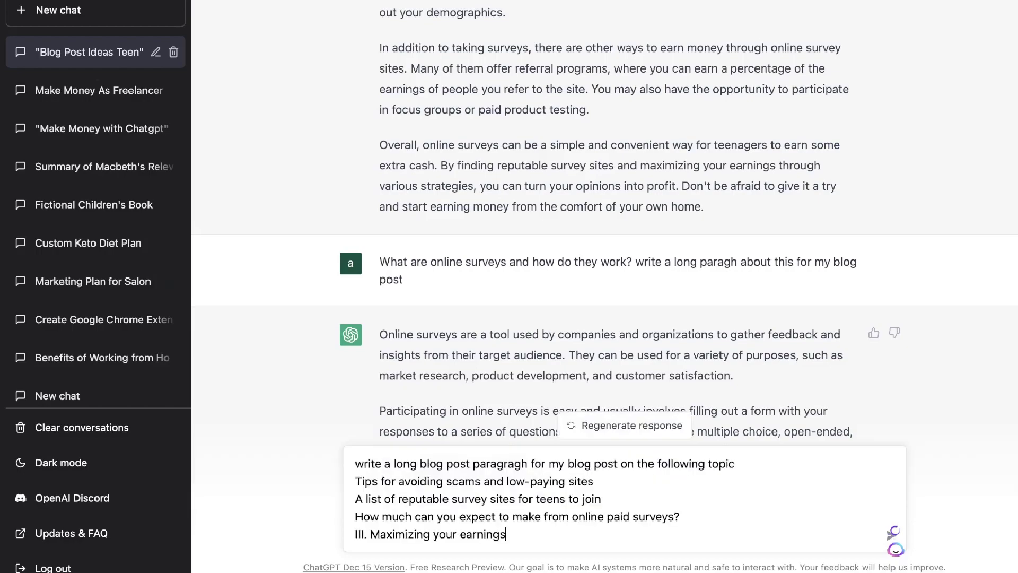
{"action": "key", "text": "Return"}
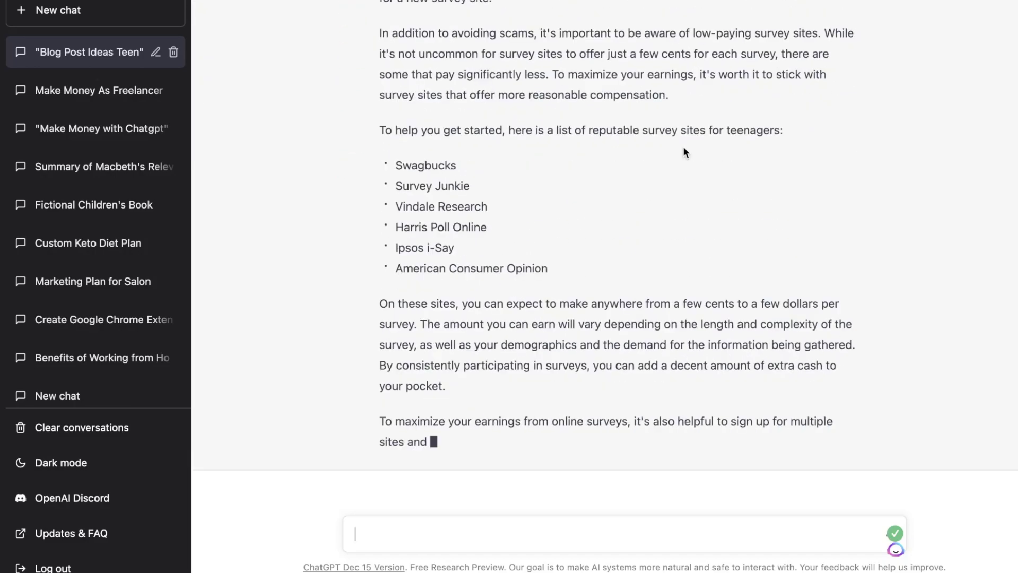
Review ChatGPT's answer on avoiding scams, reputable survey sites and expected earnings, and select its full text for copying
{"action": "scroll", "coordinate": [683, 146], "scroll_direction": "up", "scroll_amount": 3}
{"action": "scroll", "coordinate": [683, 145], "scroll_direction": "up", "scroll_amount": 15}
{"action": "scroll", "coordinate": [683, 145], "scroll_direction": "down", "scroll_amount": 20}
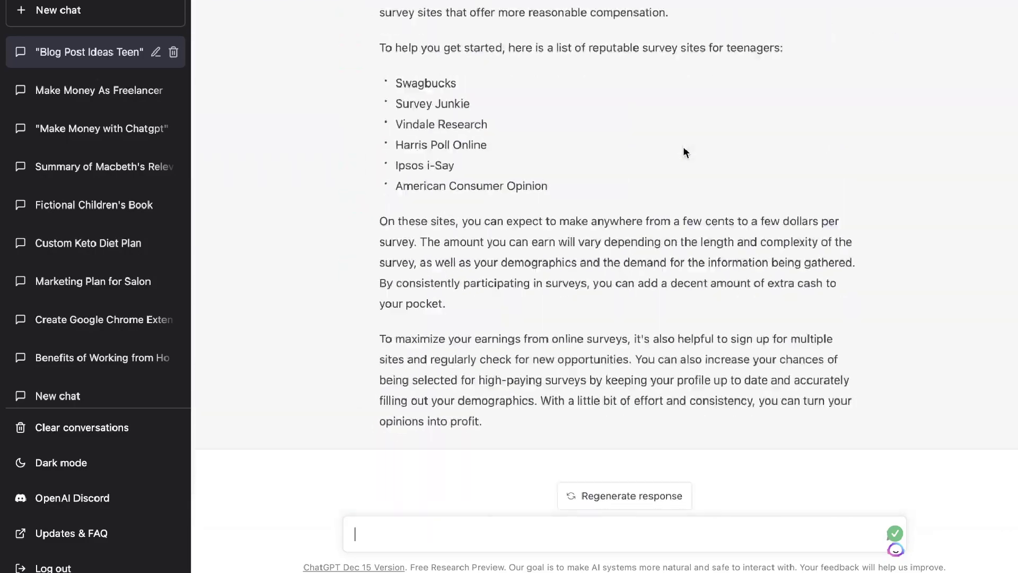
{"action": "scroll", "coordinate": [683, 145], "scroll_direction": "up", "scroll_amount": 8}
{"action": "scroll", "coordinate": [467, 384], "scroll_direction": "down", "scroll_amount": 1}
{"action": "scroll", "coordinate": [467, 385], "scroll_direction": "down", "scroll_amount": 3}
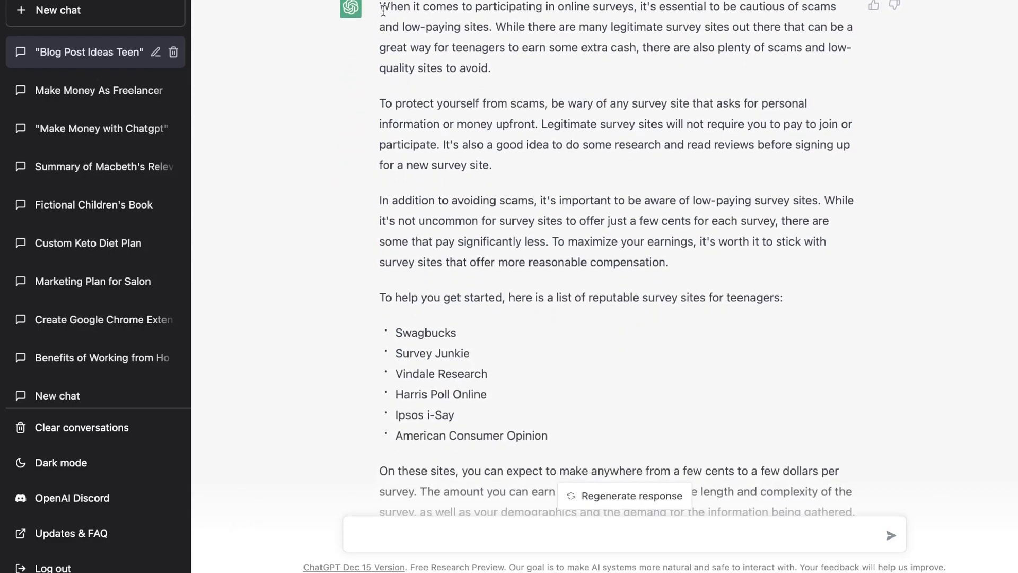
{"action": "left_click_drag", "start_coordinate": [383, 6], "coordinate": [712, 403]}
{"action": "scroll", "coordinate": [713, 404], "scroll_direction": "down", "scroll_amount": 5}
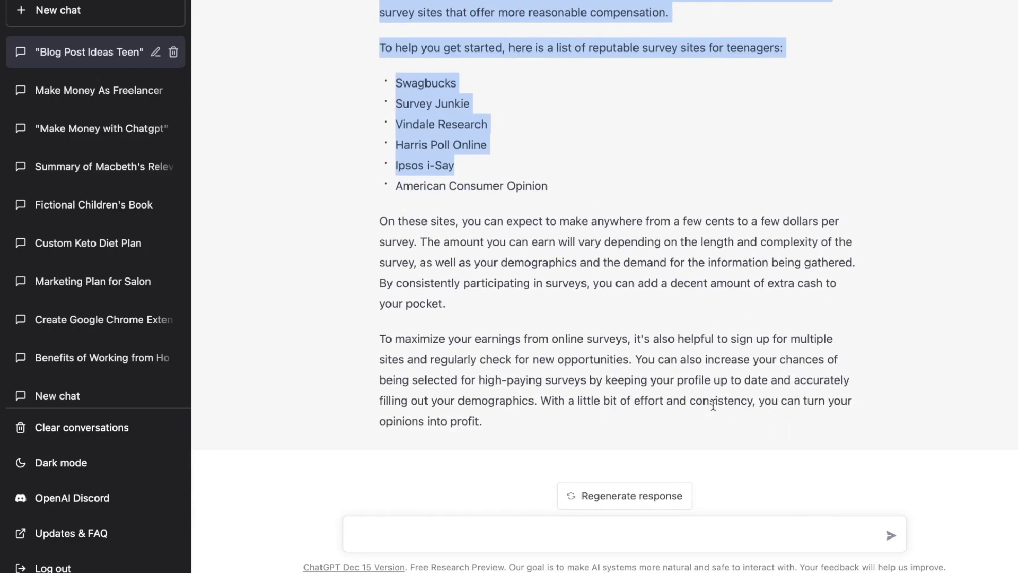
{"action": "left_click_drag", "start_coordinate": [486, 422], "coordinate": [379, 54]}
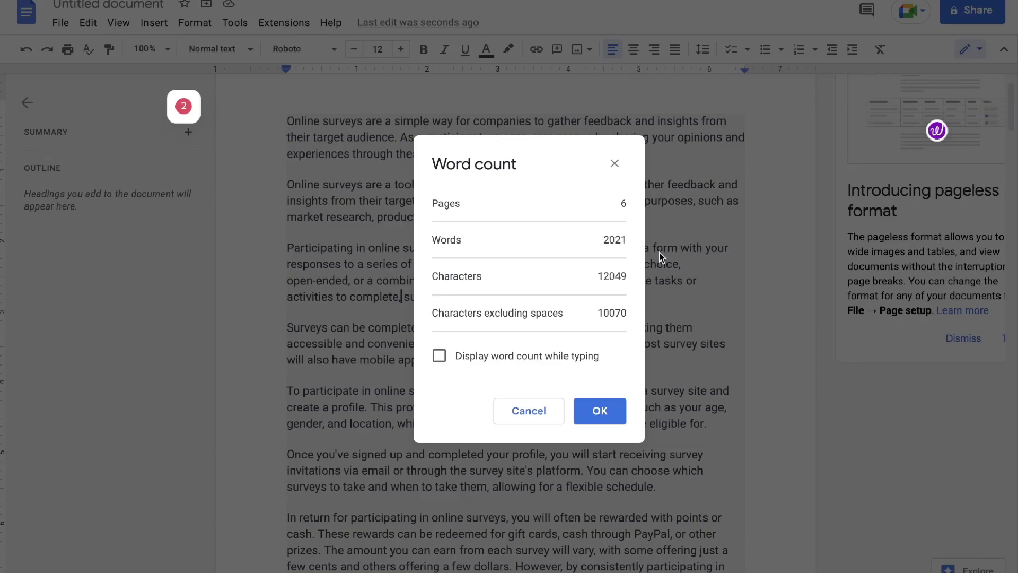
Check the word count of the assembled Google Docs blog post and close the count details
{"action": "left_click_drag", "start_coordinate": [603, 240], "coordinate": [621, 241]}
{"action": "left_click", "coordinate": [619, 175]}
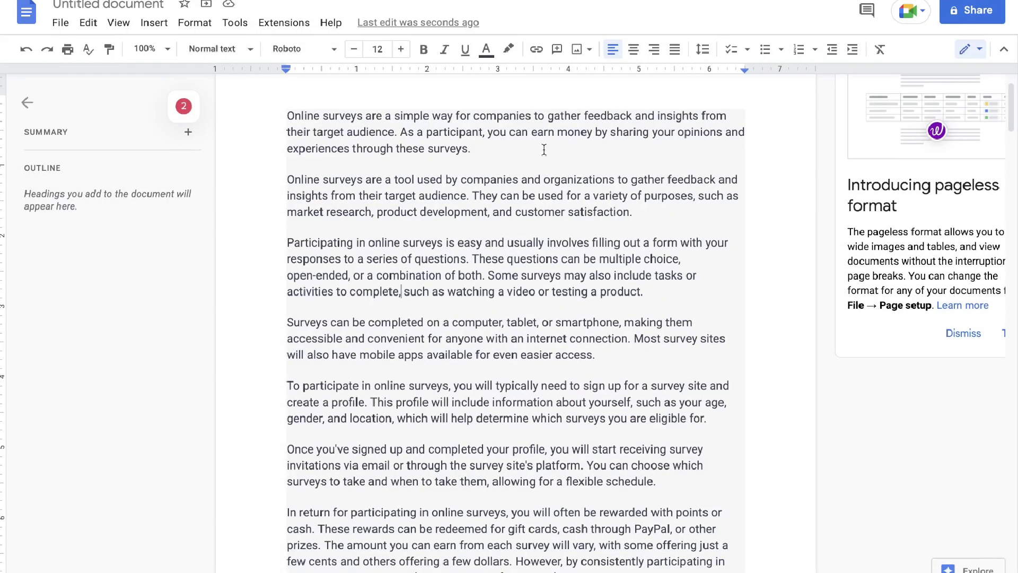
Copy the whole blog post from Google Docs into the NEURON content editor for the query "making money with online surveys for teenagers"
{"action": "left_click_drag", "start_coordinate": [283, 110], "coordinate": [746, 501]}
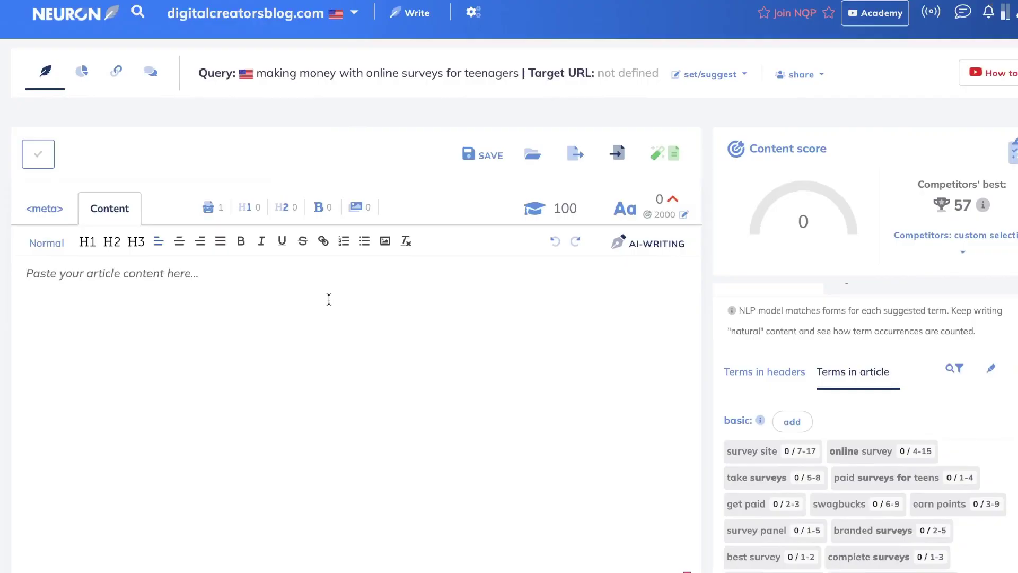
{"action": "key", "text": "super+v"}
{"action": "scroll", "coordinate": [329, 300], "scroll_direction": "up", "scroll_amount": 10}
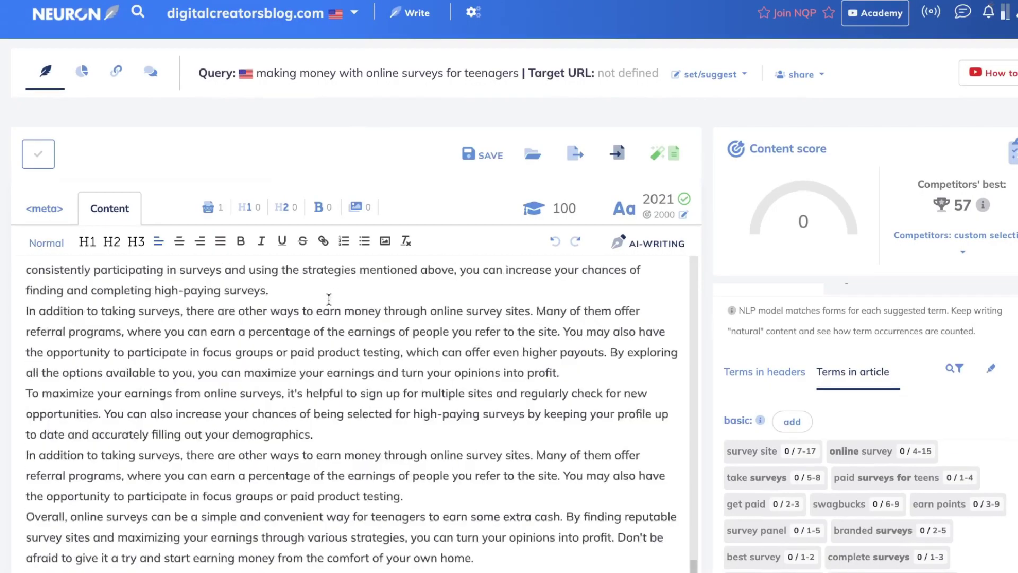
Examine the pasted article's content score against the competitors' best and the usage of suggested basic terms in the article
{"action": "scroll", "coordinate": [493, 303], "scroll_direction": "up", "scroll_amount": 10}
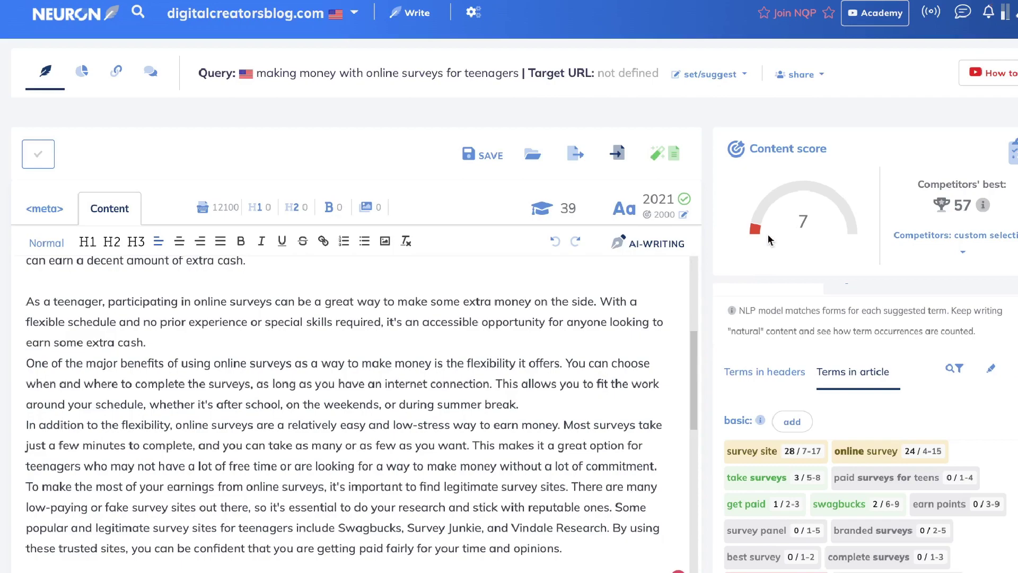
{"action": "scroll", "coordinate": [615, 244], "scroll_direction": "down", "scroll_amount": 3}
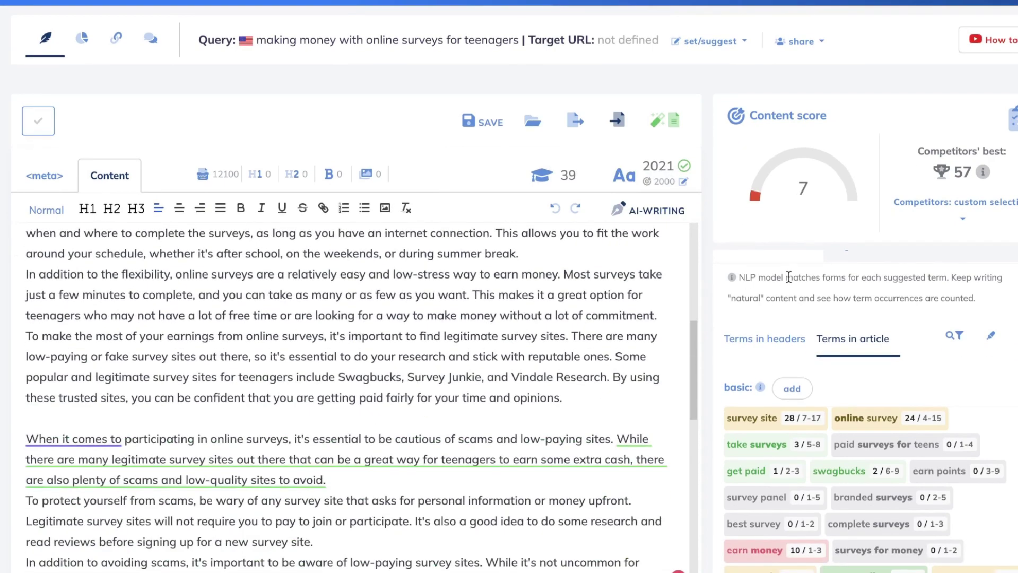
{"action": "scroll", "coordinate": [789, 277], "scroll_direction": "down", "scroll_amount": 3}
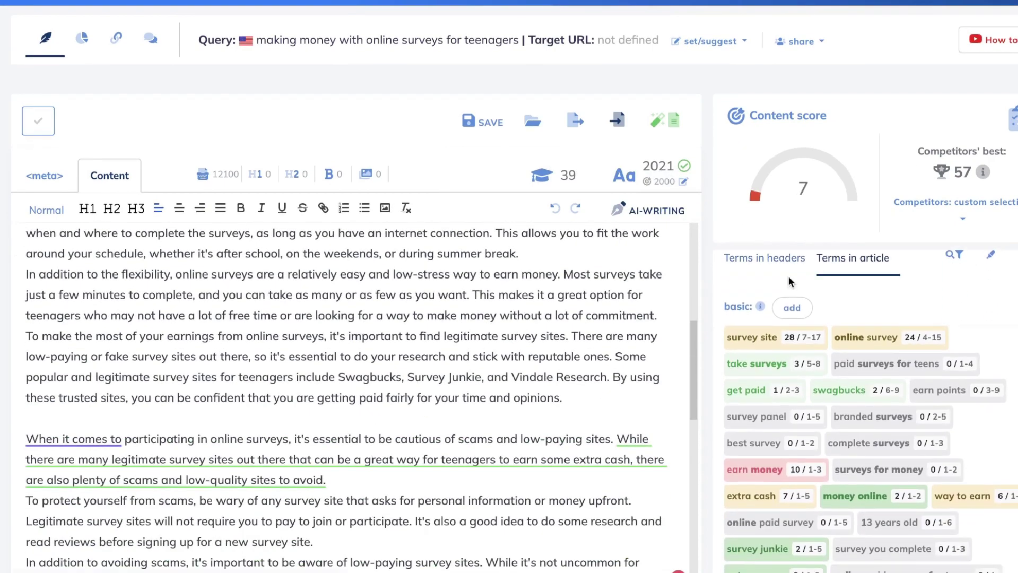
{"action": "scroll", "coordinate": [788, 276], "scroll_direction": "down", "scroll_amount": 2}
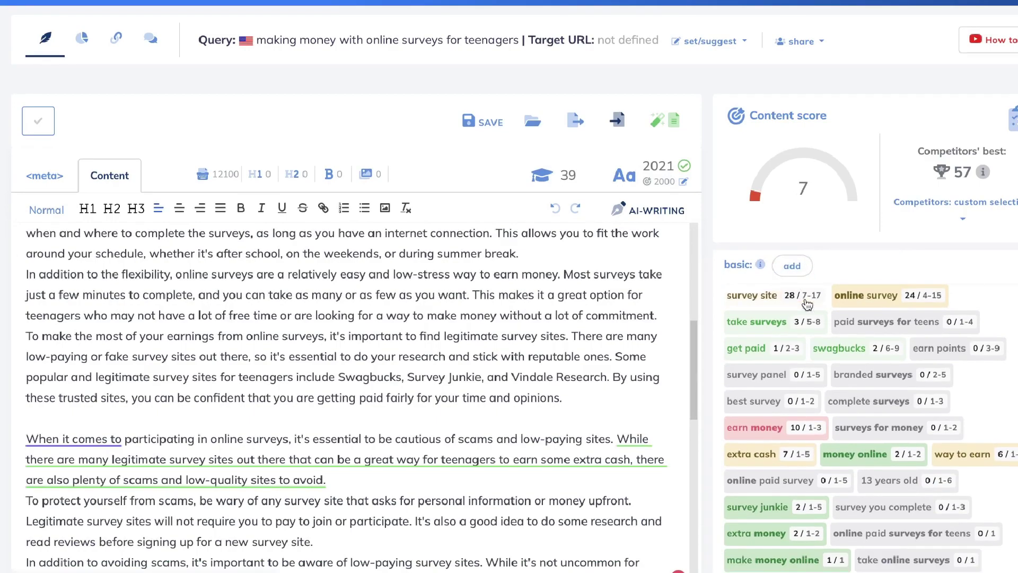
{"action": "scroll", "coordinate": [844, 297], "scroll_direction": "down", "scroll_amount": 1}
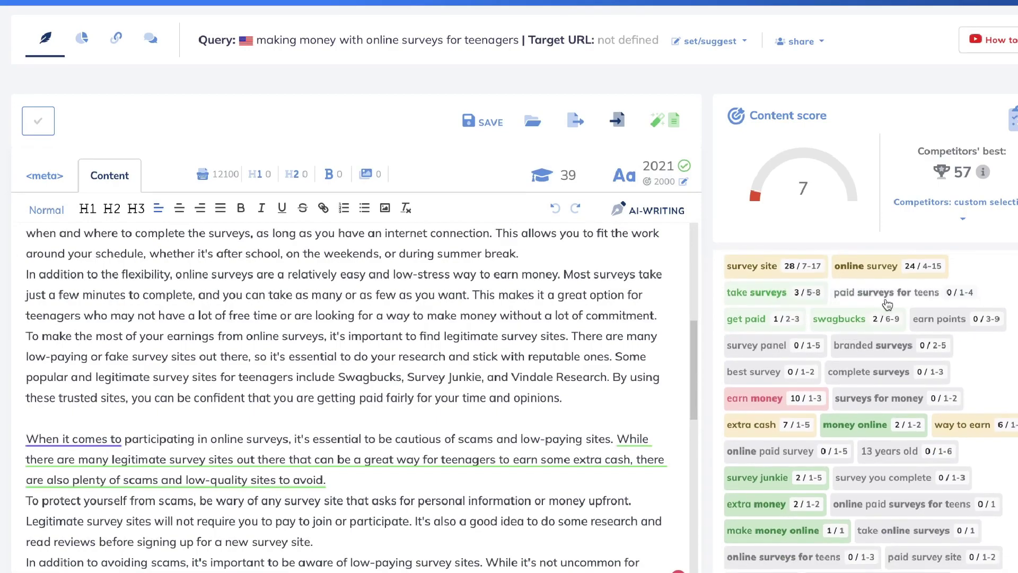
{"action": "scroll", "coordinate": [907, 293], "scroll_direction": "up", "scroll_amount": 1}
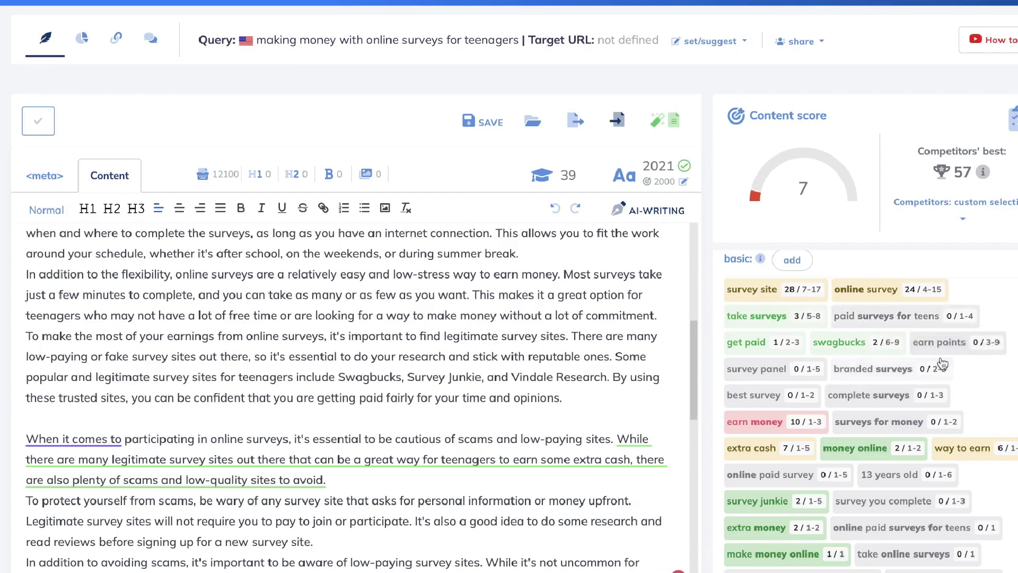
Copy the suggested basic term "paid surveys for teens" and add it to the article text along with other suggested terms such as "branded surveys"
{"action": "left_click", "coordinate": [896, 316]}
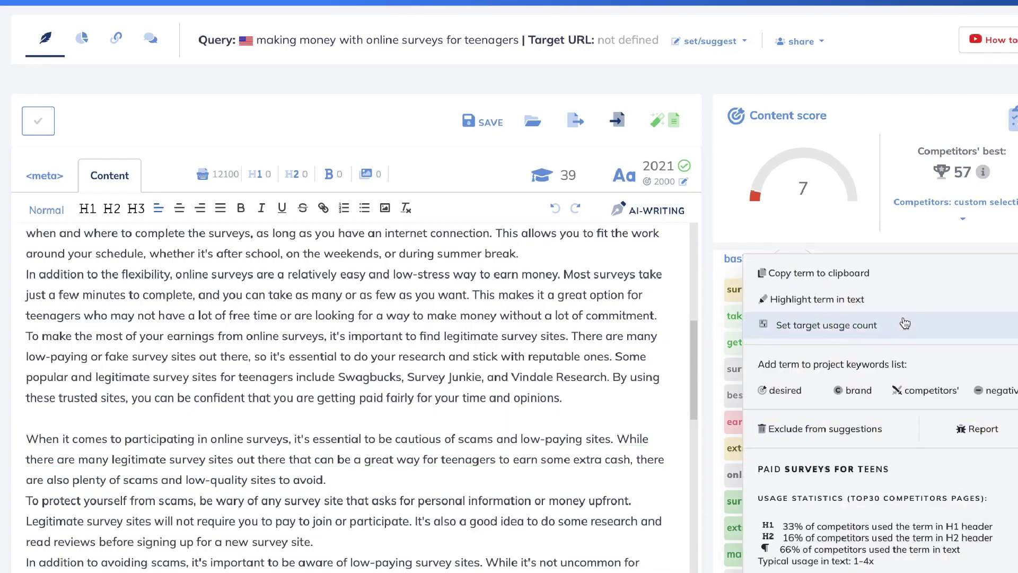
{"action": "left_click", "coordinate": [838, 276]}
{"action": "left_click", "coordinate": [603, 397]}
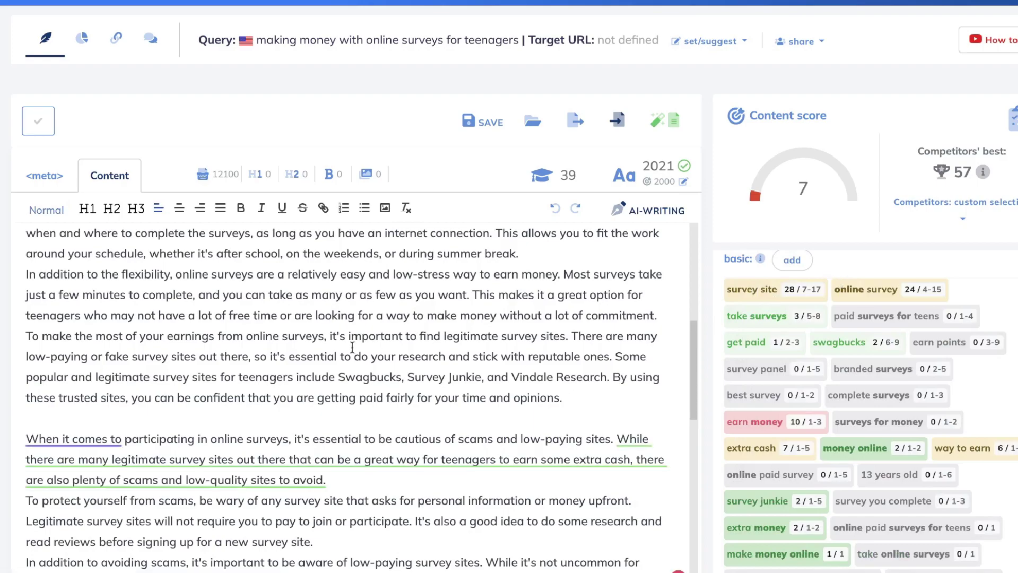
{"action": "scroll", "coordinate": [386, 307], "scroll_direction": "up", "scroll_amount": 1}
{"action": "scroll", "coordinate": [386, 308], "scroll_direction": "up", "scroll_amount": 5}
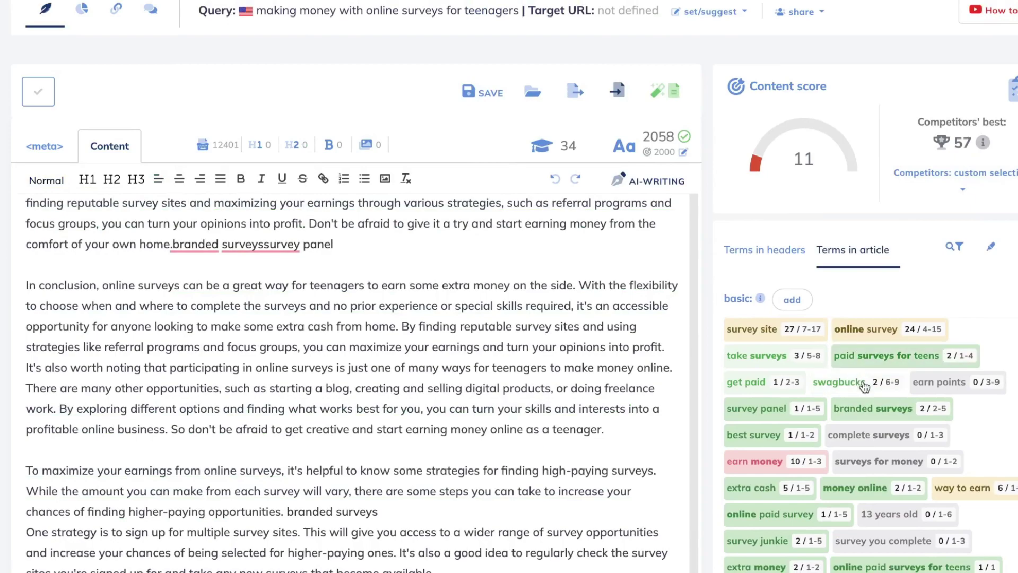
Examine the suggested H1 and H2 header terms and look back over the article up to its beginning
{"action": "left_click", "coordinate": [807, 264]}
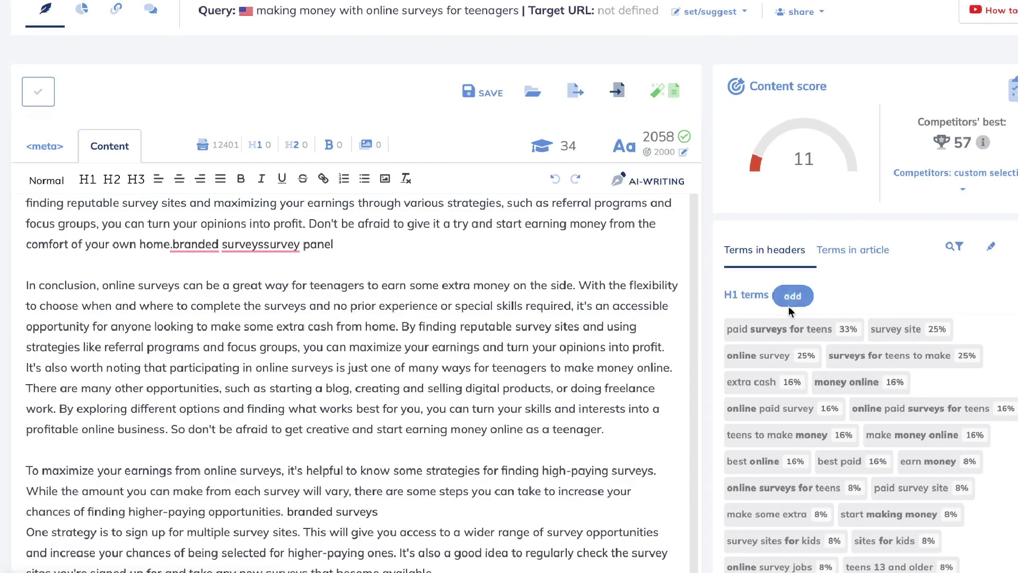
{"action": "scroll", "coordinate": [810, 356], "scroll_direction": "down", "scroll_amount": 1}
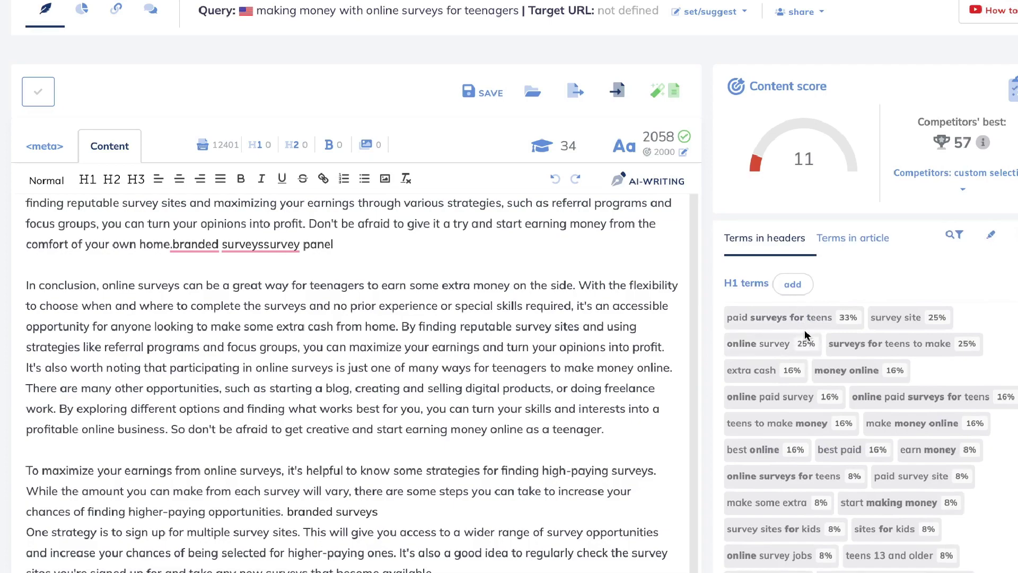
{"action": "scroll", "coordinate": [805, 335], "scroll_direction": "down", "scroll_amount": 6}
{"action": "scroll", "coordinate": [790, 330], "scroll_direction": "up", "scroll_amount": 1}
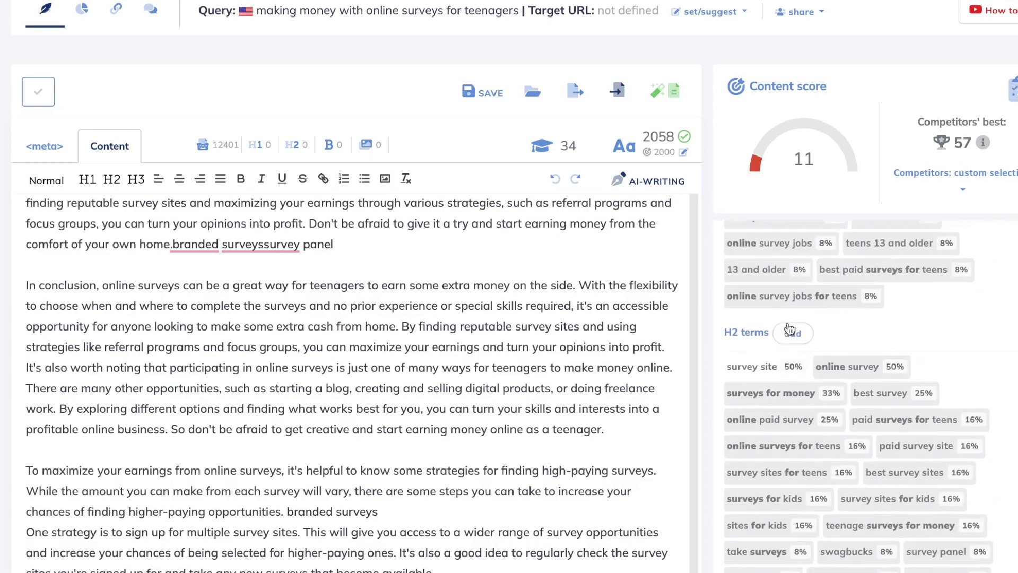
{"action": "scroll", "coordinate": [791, 332], "scroll_direction": "up", "scroll_amount": 7}
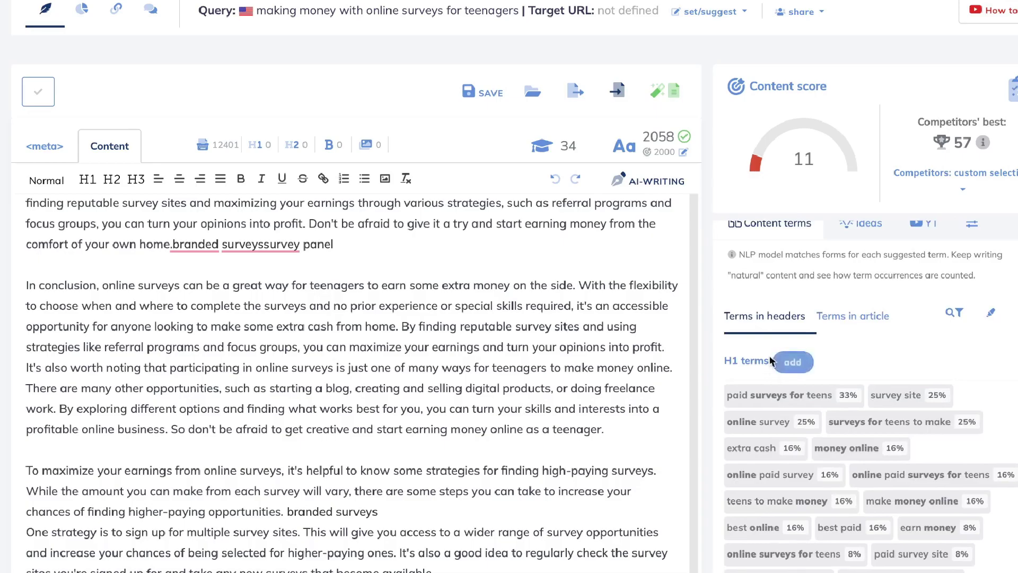
{"action": "scroll", "coordinate": [477, 300], "scroll_direction": "up", "scroll_amount": 15}
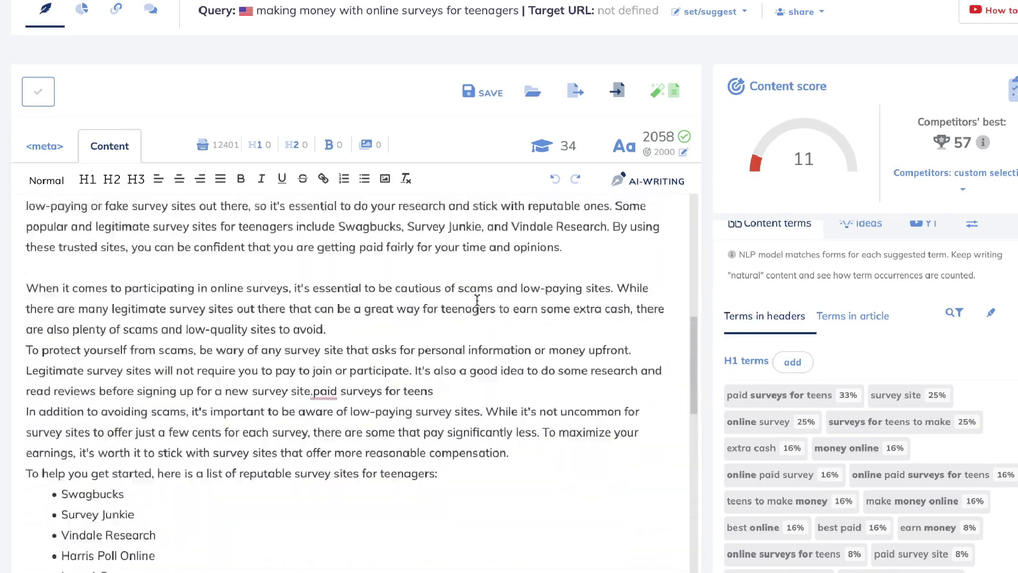
{"action": "scroll", "coordinate": [478, 300], "scroll_direction": "up", "scroll_amount": 10}
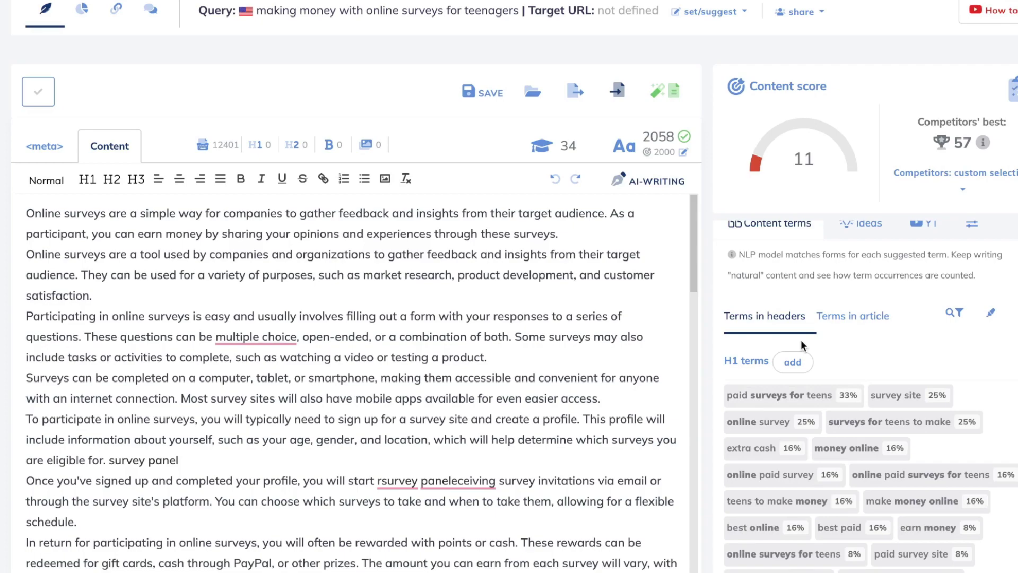
Compare how the reworked article uses the suggested header terms and the basic article terms
{"action": "left_click", "coordinate": [841, 318]}
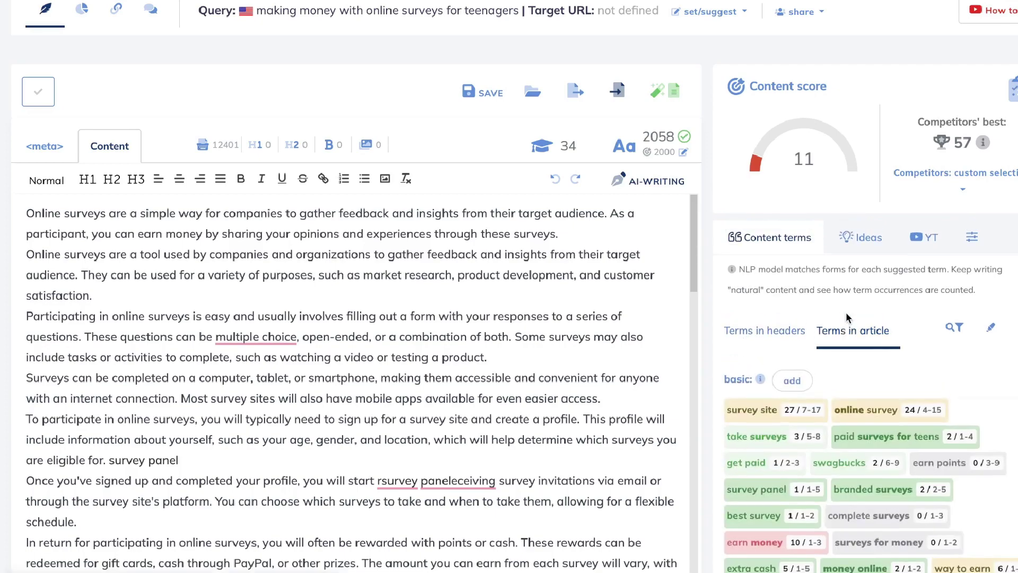
{"action": "left_click", "coordinate": [780, 335]}
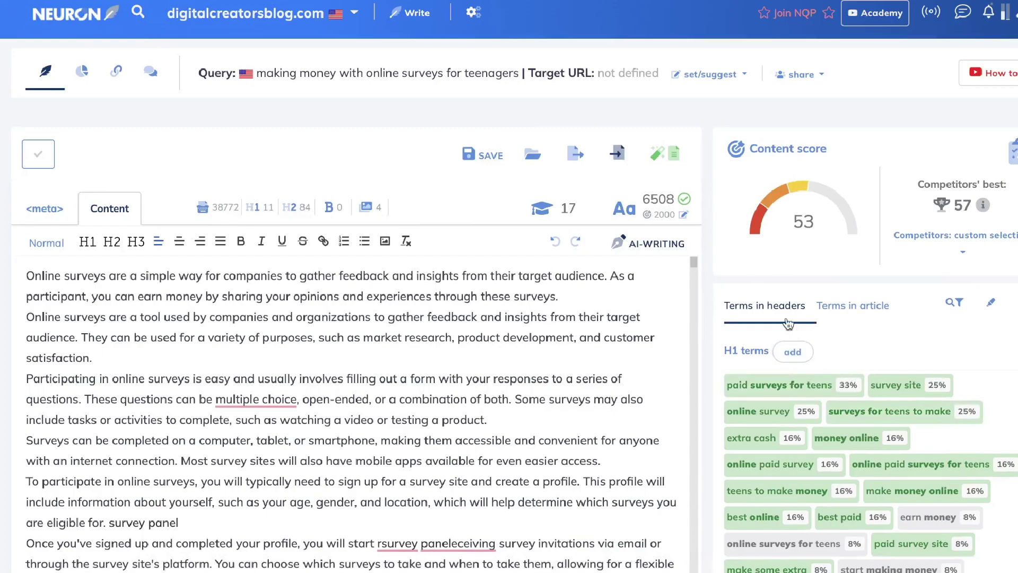
{"action": "left_click", "coordinate": [862, 314]}
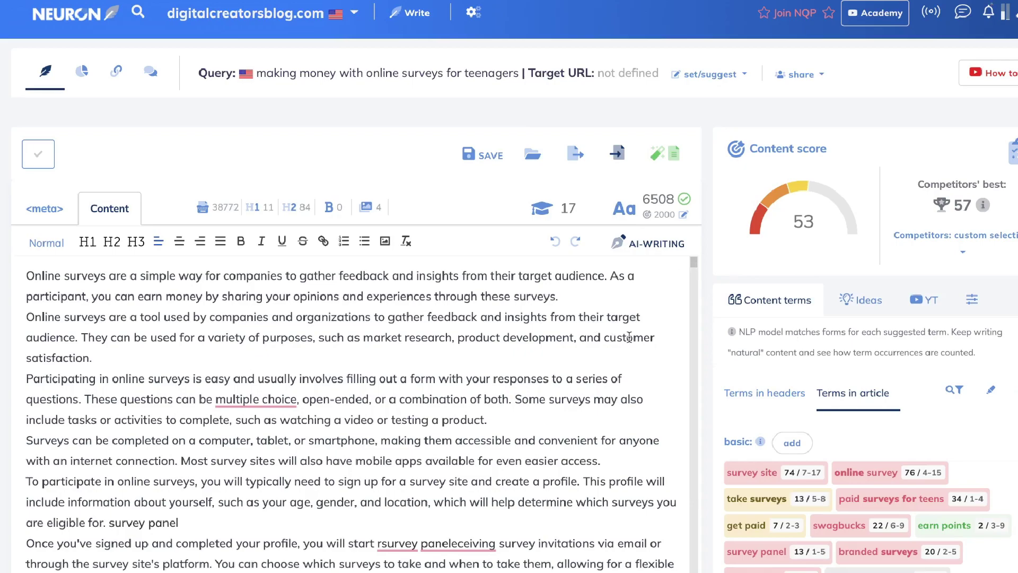
{"action": "scroll", "coordinate": [849, 308], "scroll_direction": "down", "scroll_amount": 1}
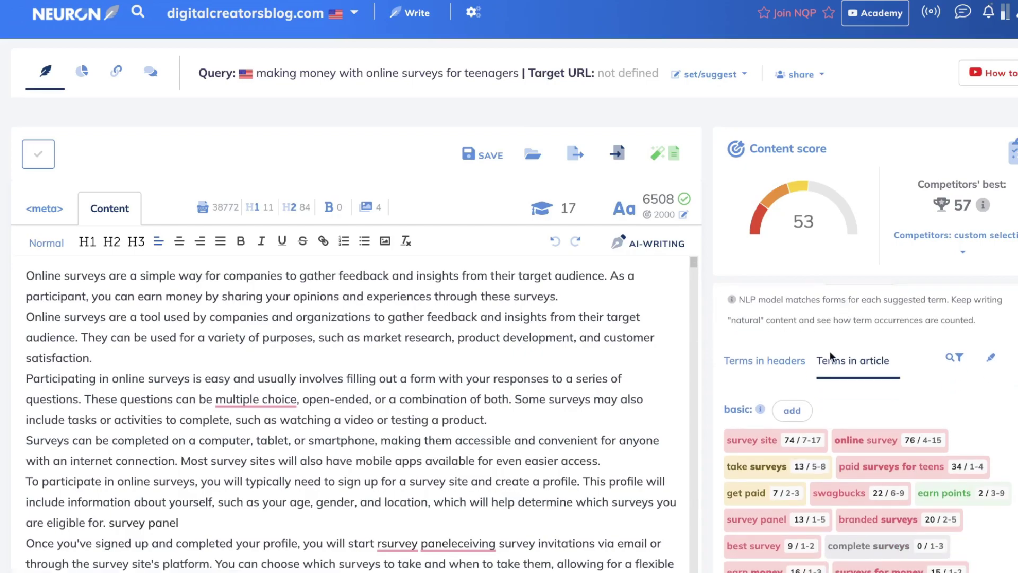
{"action": "left_click", "coordinate": [801, 375]}
{"action": "left_click", "coordinate": [852, 361]}
{"action": "scroll", "coordinate": [849, 375], "scroll_direction": "up", "scroll_amount": 1}
Review the competitors' H1 titles in the content ideas and collapse their list
{"action": "left_click", "coordinate": [865, 300]}
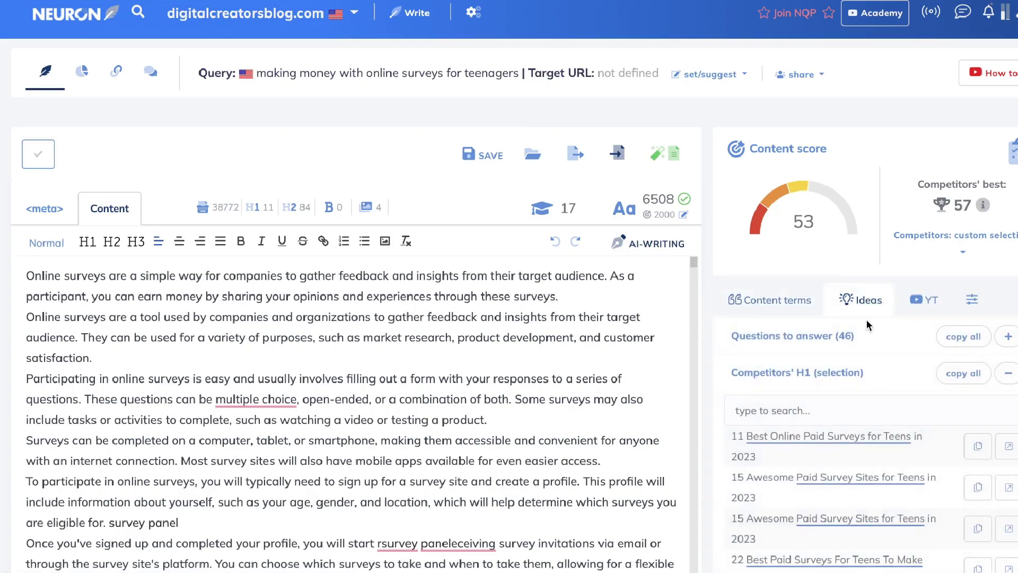
{"action": "scroll", "coordinate": [875, 360], "scroll_direction": "down", "scroll_amount": 1}
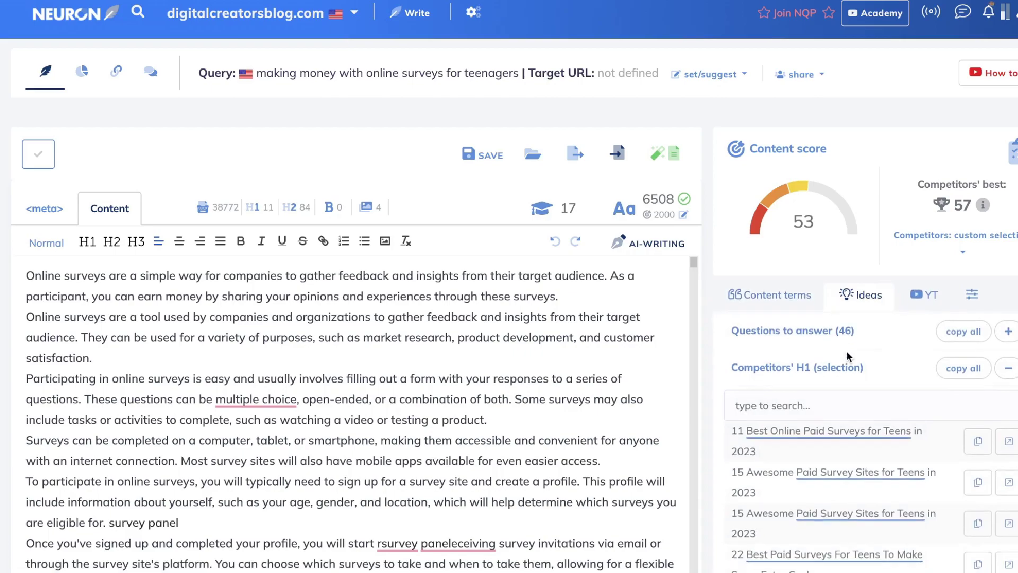
{"action": "left_click", "coordinate": [1009, 368]}
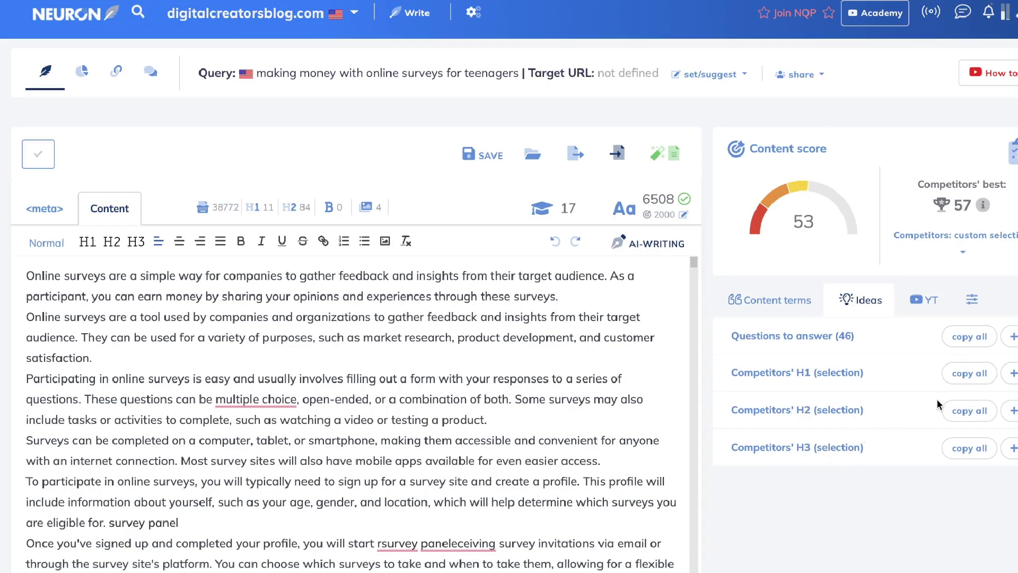
{"action": "left_click", "coordinate": [1012, 373]}
{"action": "scroll", "coordinate": [898, 433], "scroll_direction": "down", "scroll_amount": 5}
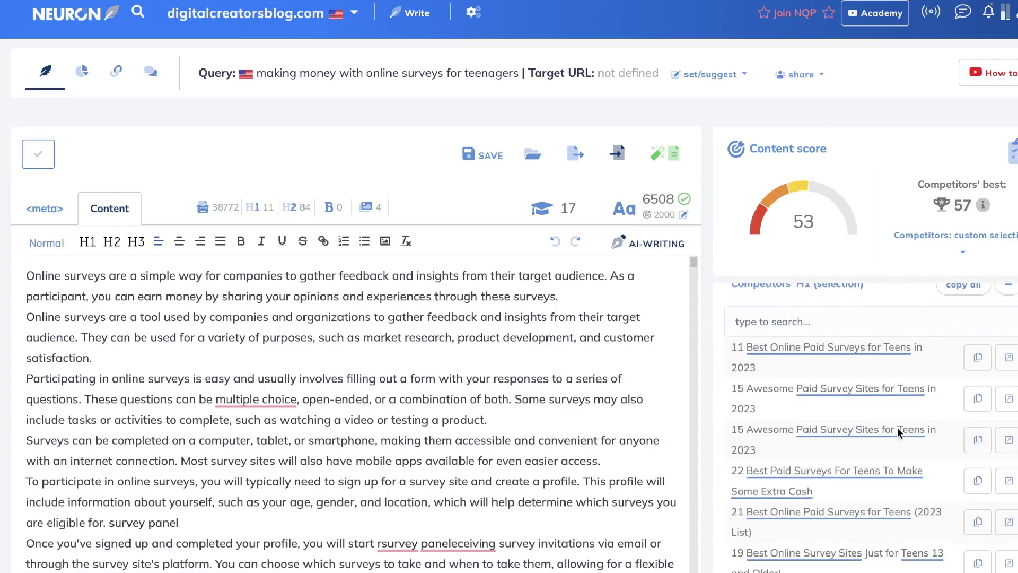
{"action": "scroll", "coordinate": [898, 428], "scroll_direction": "up", "scroll_amount": 6}
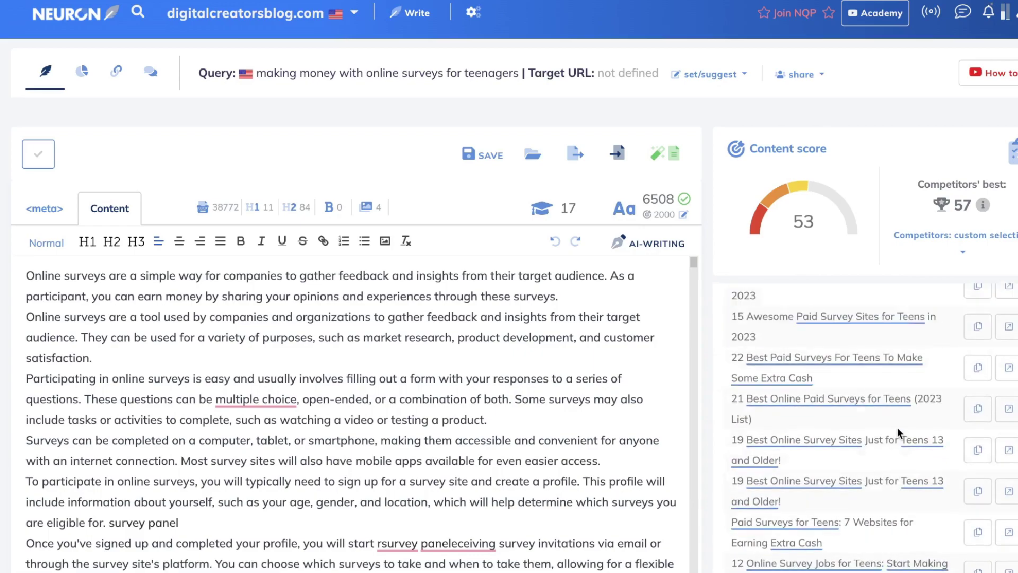
{"action": "left_click", "coordinate": [1007, 375]}
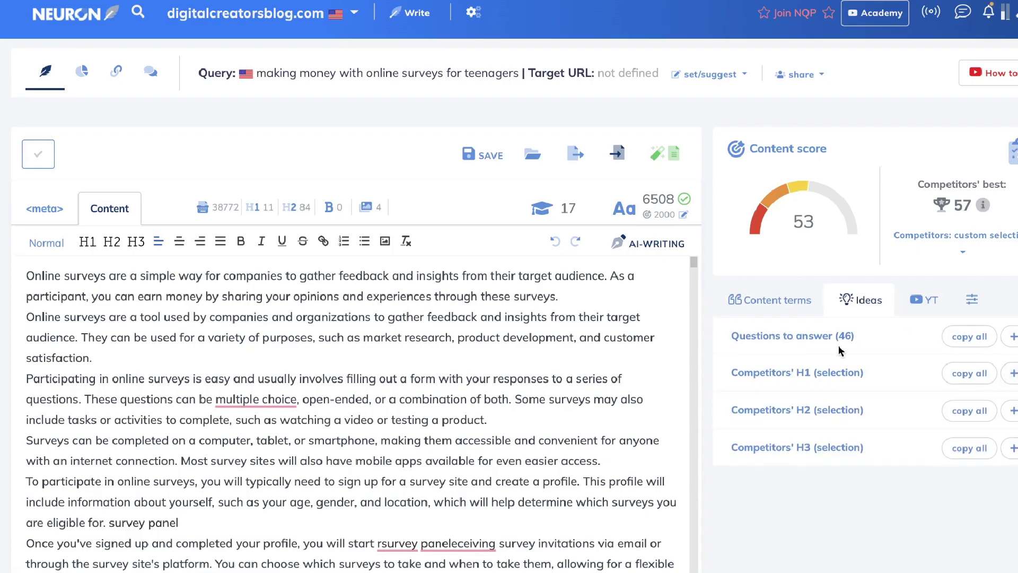
Copy the suggested question "How can a 13 year old make money surveys?" into the article on its own line before "As a teenager, participating"
{"action": "left_click", "coordinate": [1013, 336]}
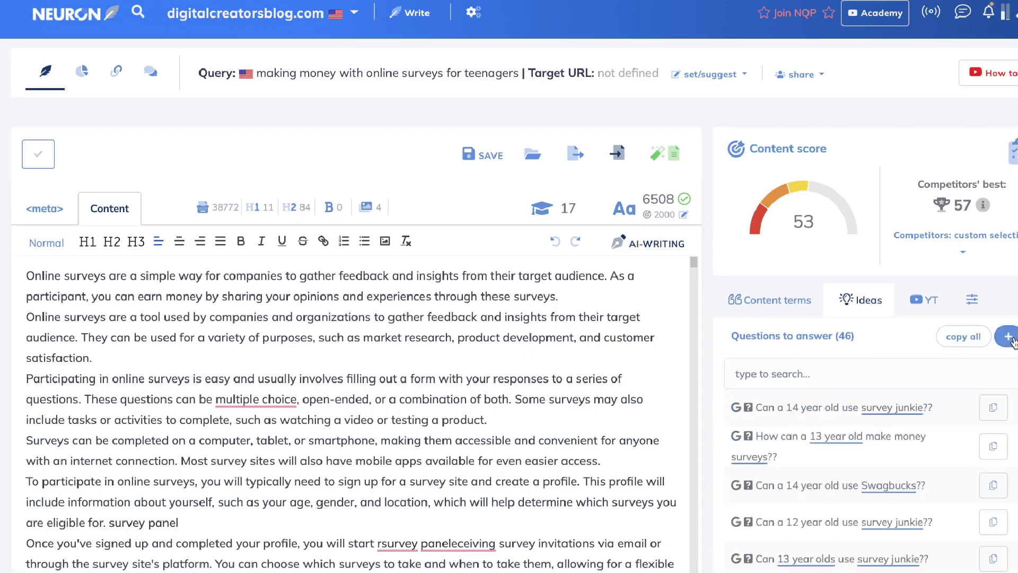
{"action": "scroll", "coordinate": [843, 398], "scroll_direction": "down", "scroll_amount": 1}
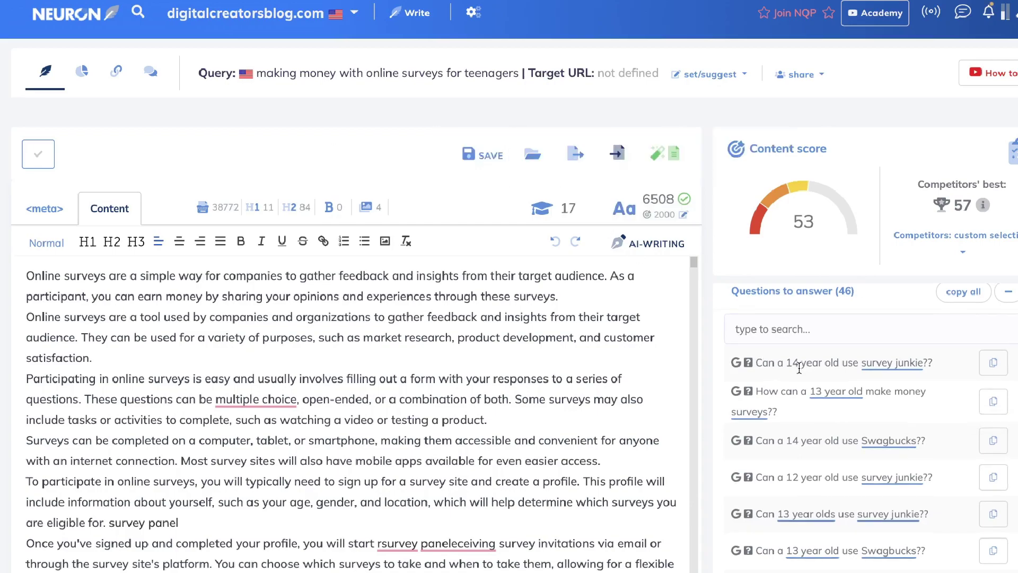
{"action": "scroll", "coordinate": [800, 367], "scroll_direction": "down", "scroll_amount": 1}
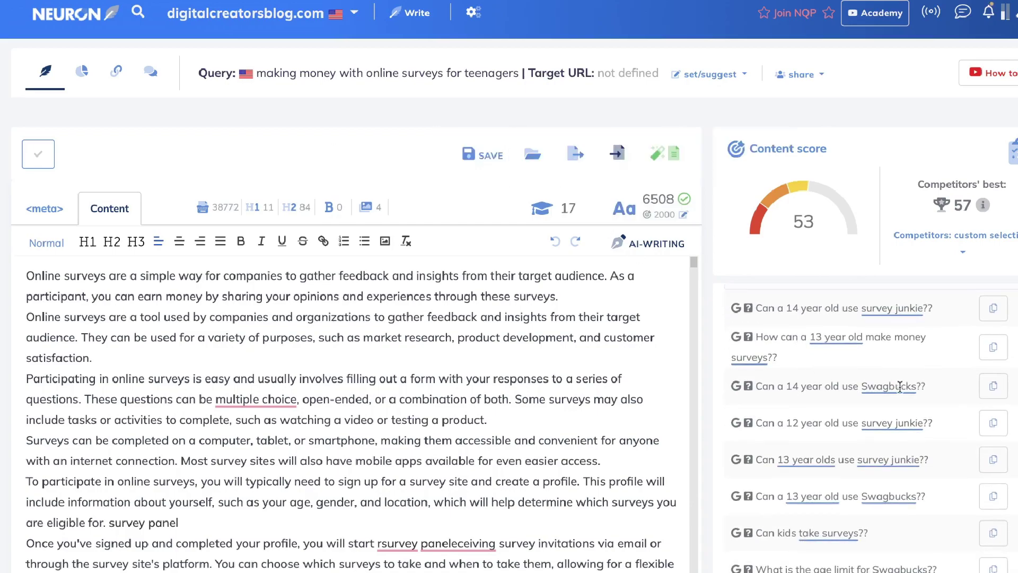
{"action": "scroll", "coordinate": [369, 364], "scroll_direction": "down", "scroll_amount": 5}
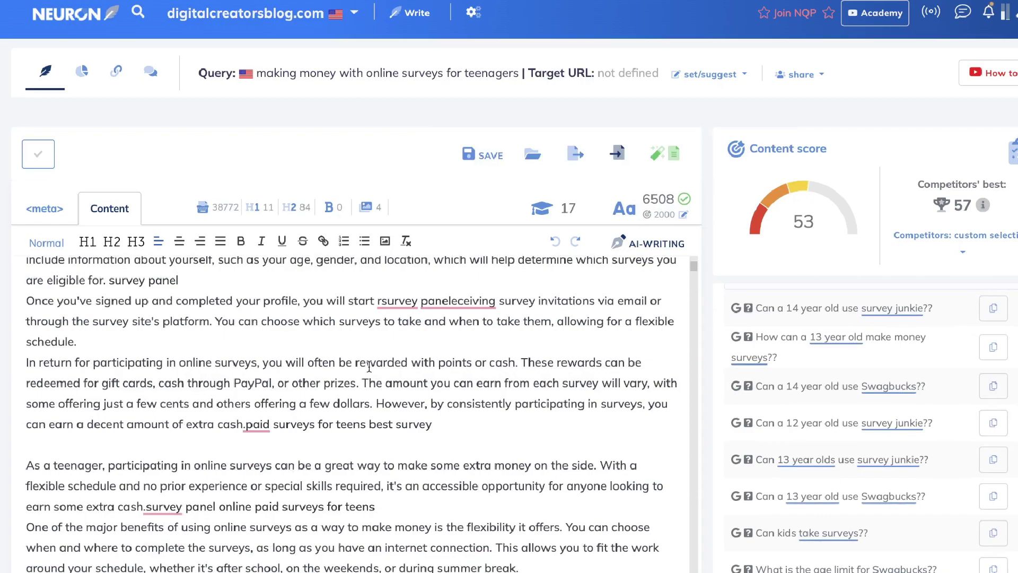
{"action": "left_click", "coordinate": [993, 348]}
{"action": "left_click", "coordinate": [432, 424]}
{"action": "key", "text": "Return"}
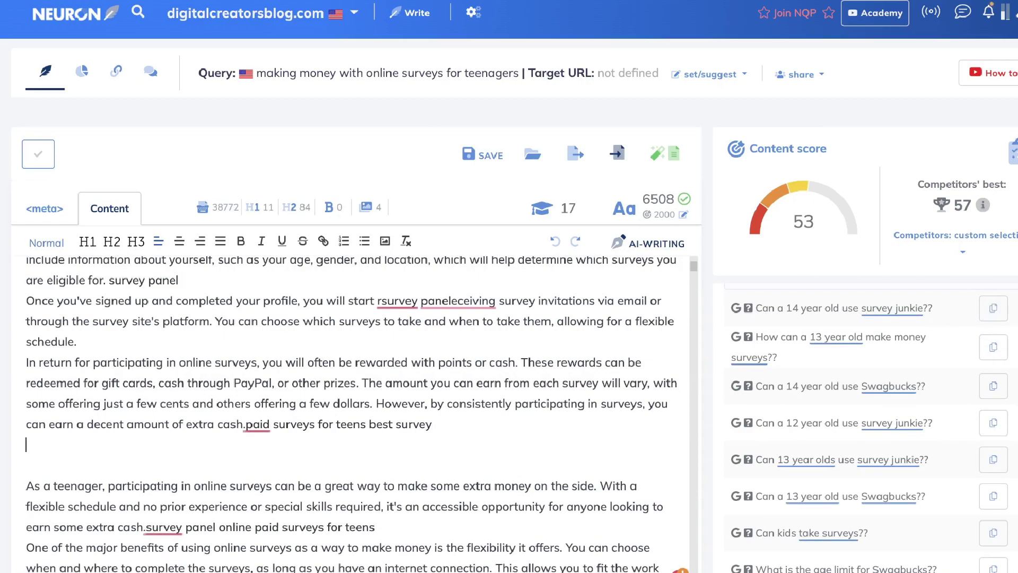
{"action": "key", "text": "Return"}
{"action": "key", "text": "ctrl+v"}
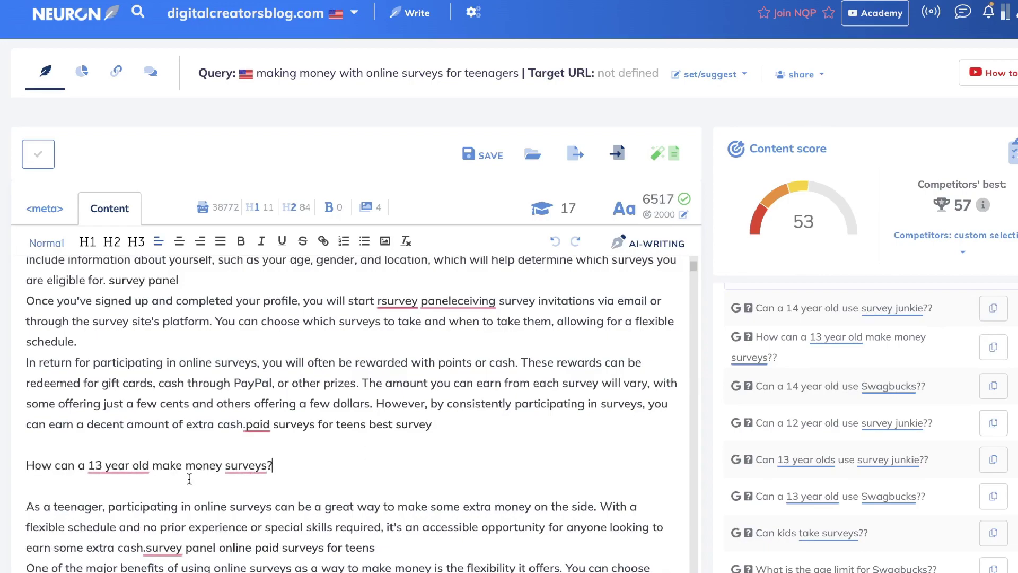
Generate an AI-written paragraph using the inserted question "How can a 13 year old make money surveys?" as its heading
{"action": "triple_click", "coordinate": [189, 466]}
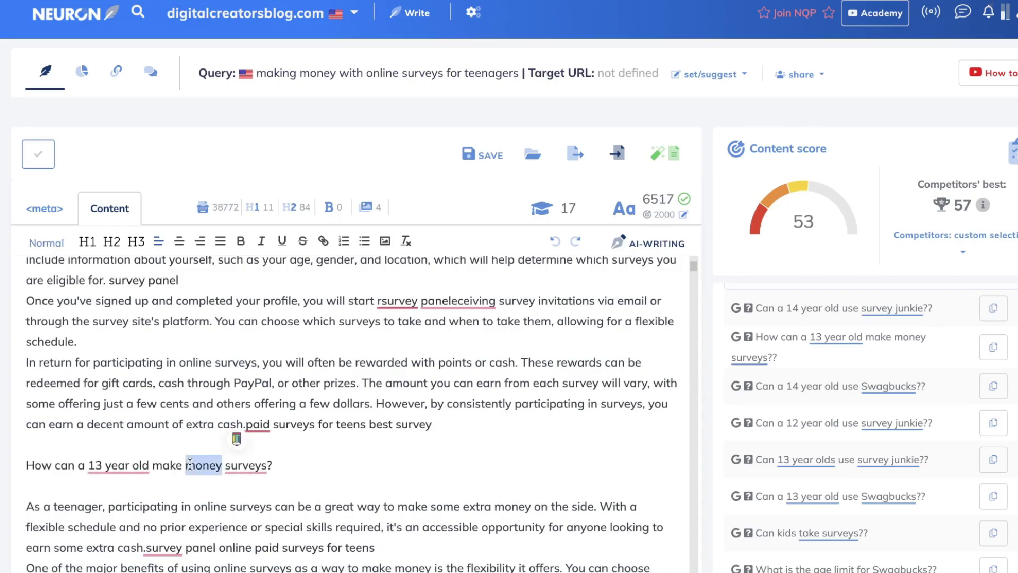
{"action": "left_click", "coordinate": [222, 465]}
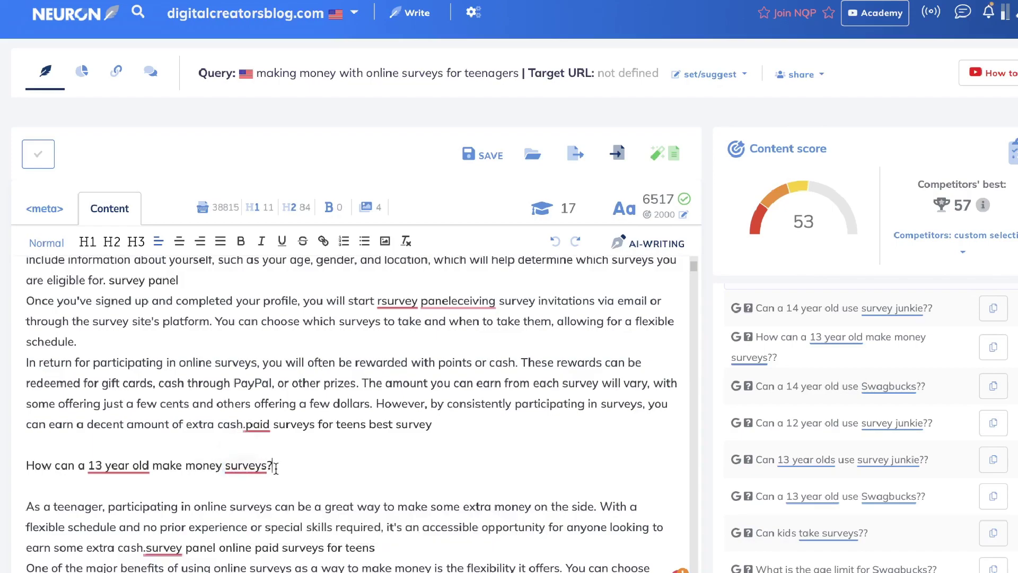
{"action": "left_click_drag", "start_coordinate": [275, 467], "coordinate": [30, 469]}
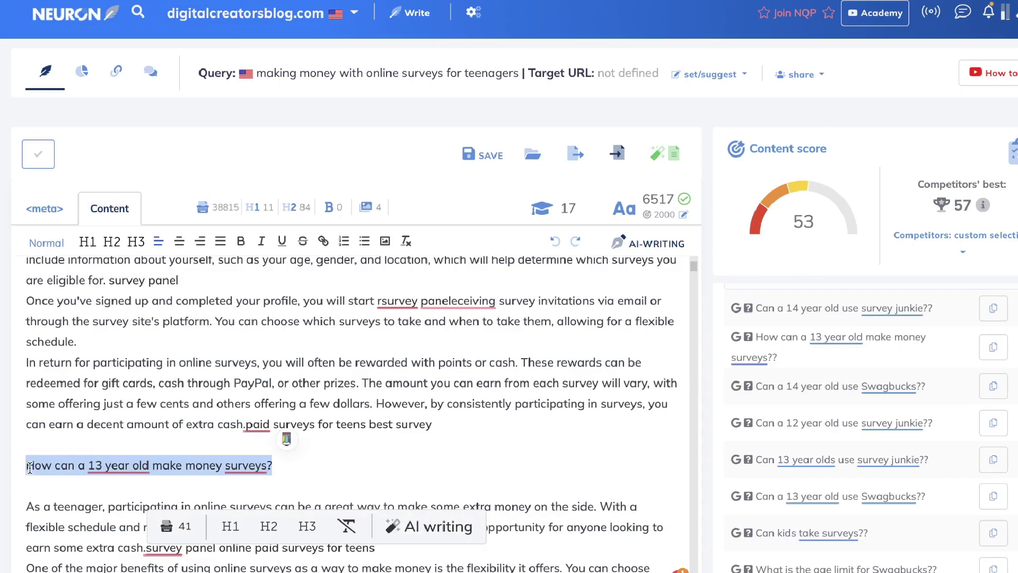
{"action": "left_click", "coordinate": [407, 529]}
{"action": "left_click", "coordinate": [440, 417]}
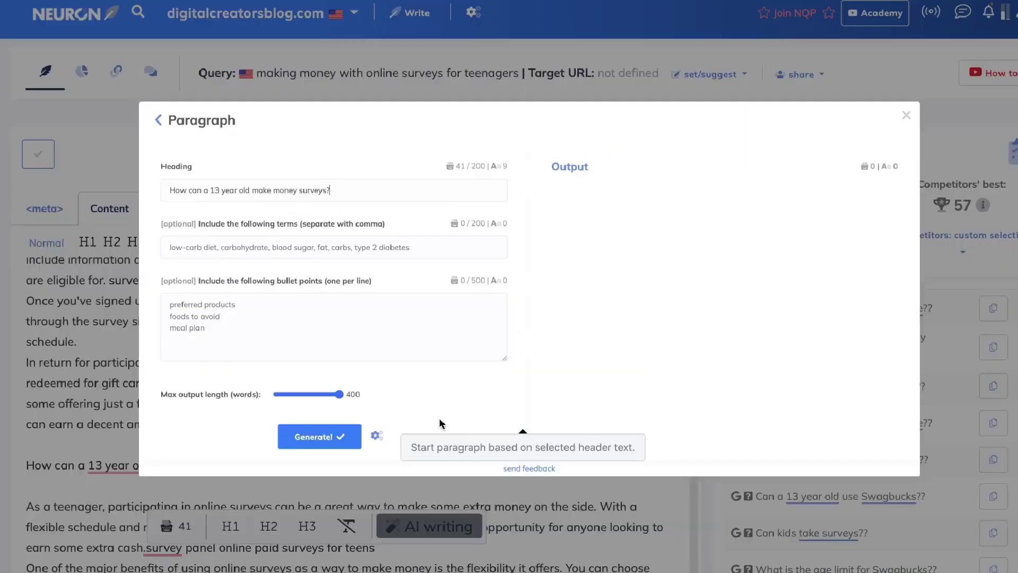
{"action": "left_click", "coordinate": [275, 487]}
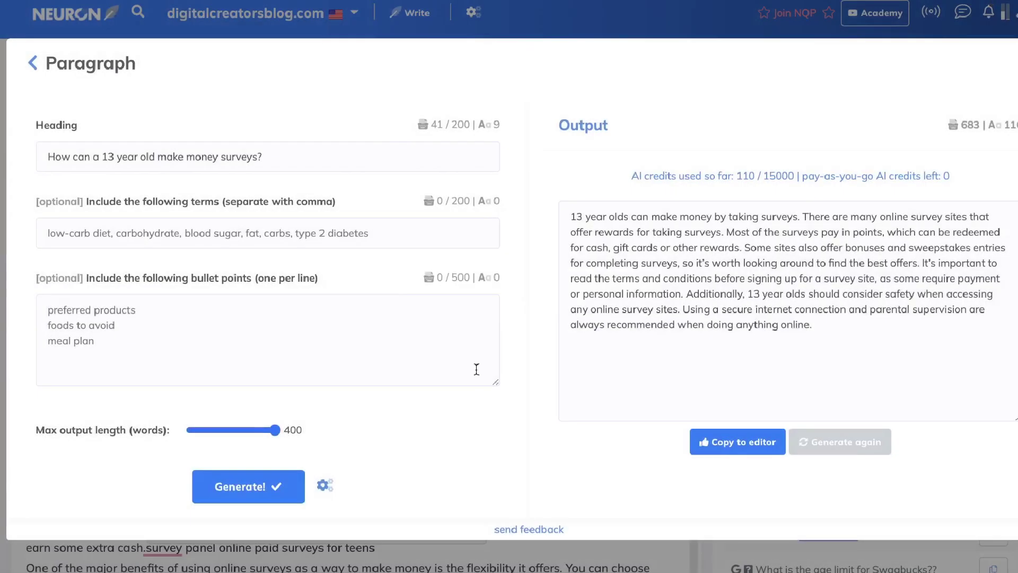
Review the generated paragraph against its heading and copy it into the article editor
{"action": "left_click", "coordinate": [278, 165]}
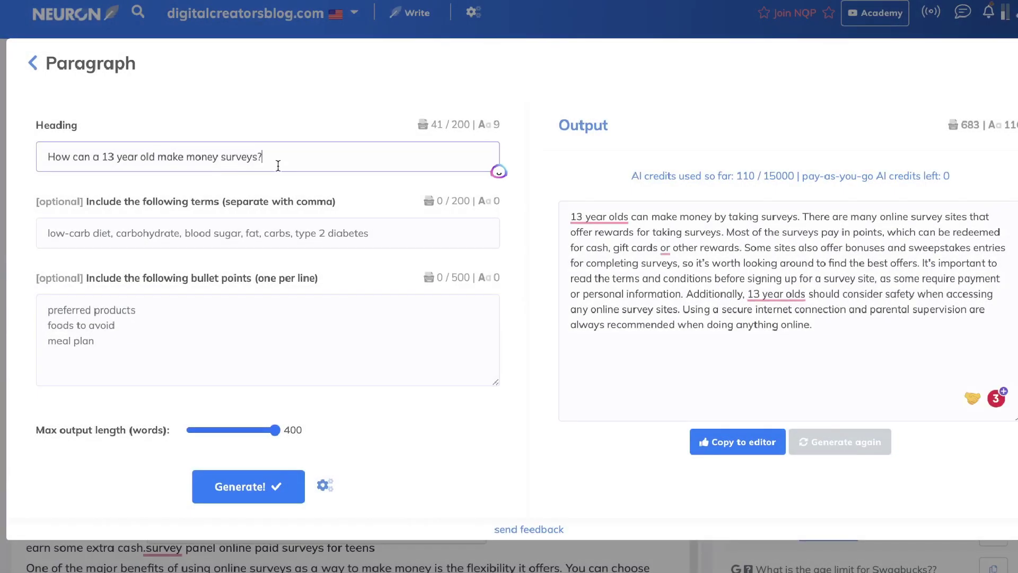
{"action": "left_click", "coordinate": [156, 160], "text": "shift"}
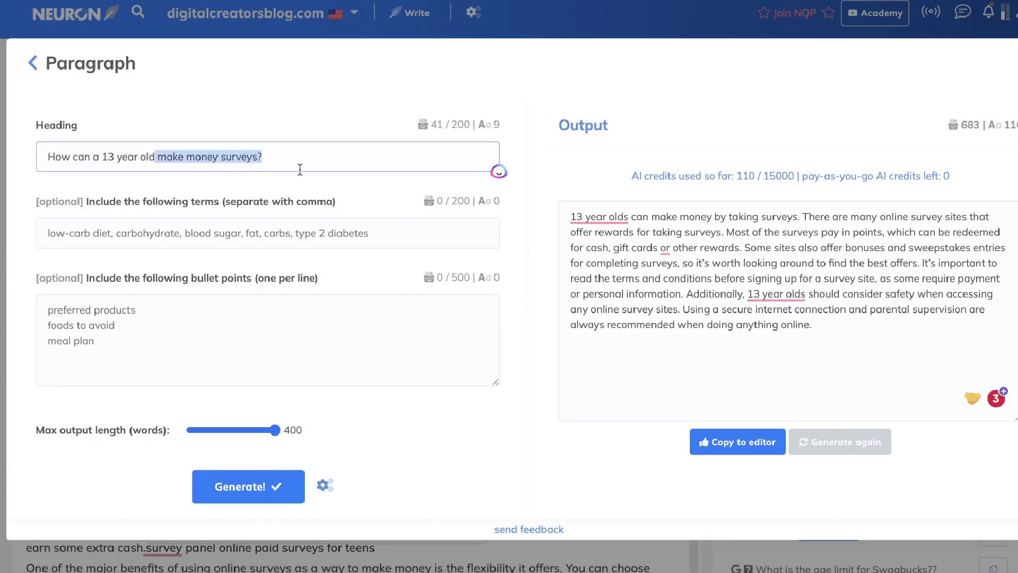
{"action": "left_click", "coordinate": [759, 312]}
{"action": "key", "text": "ctrl+a"}
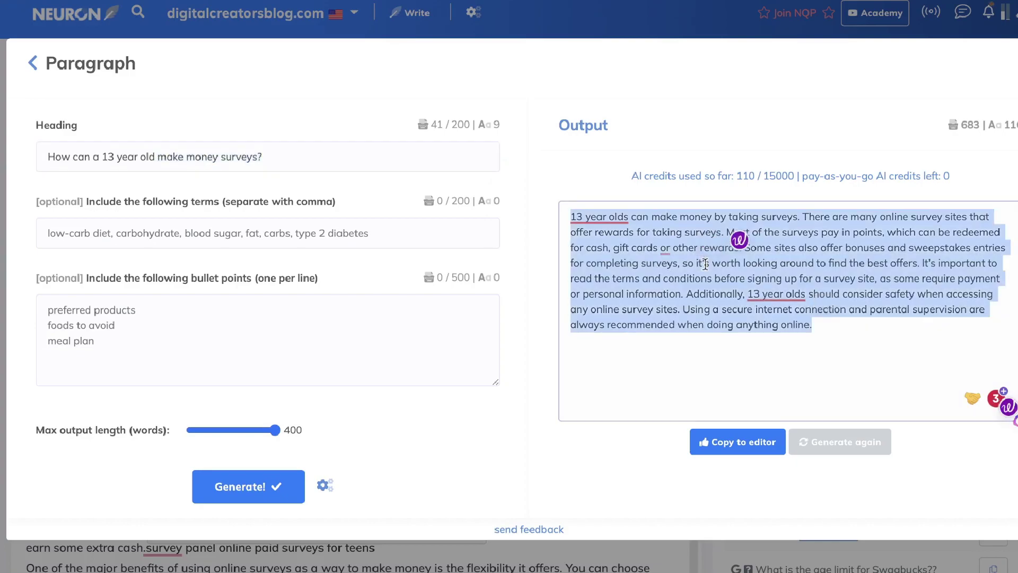
{"action": "left_click", "coordinate": [759, 442]}
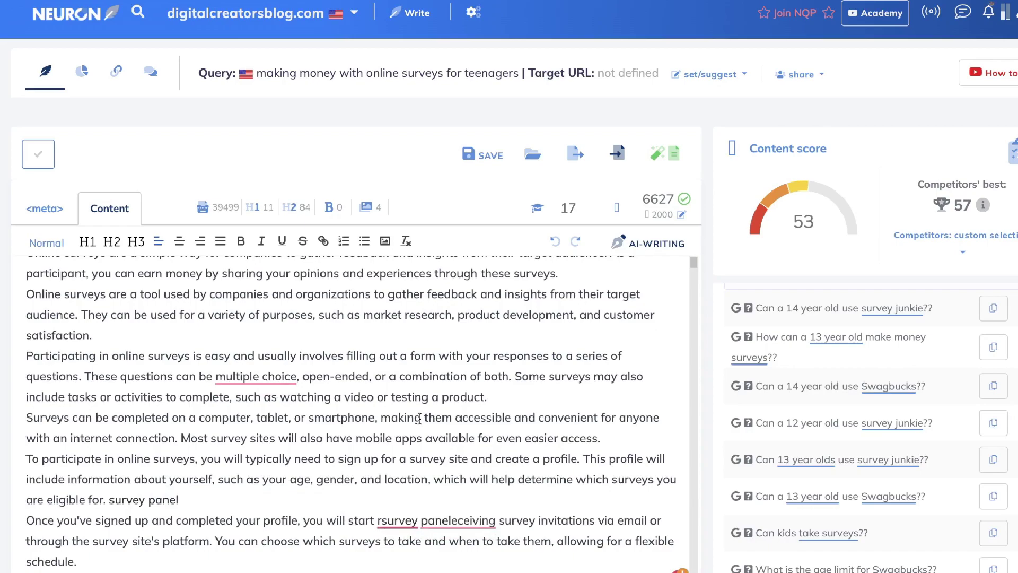
{"action": "scroll", "coordinate": [419, 419], "scroll_direction": "up", "scroll_amount": 1}
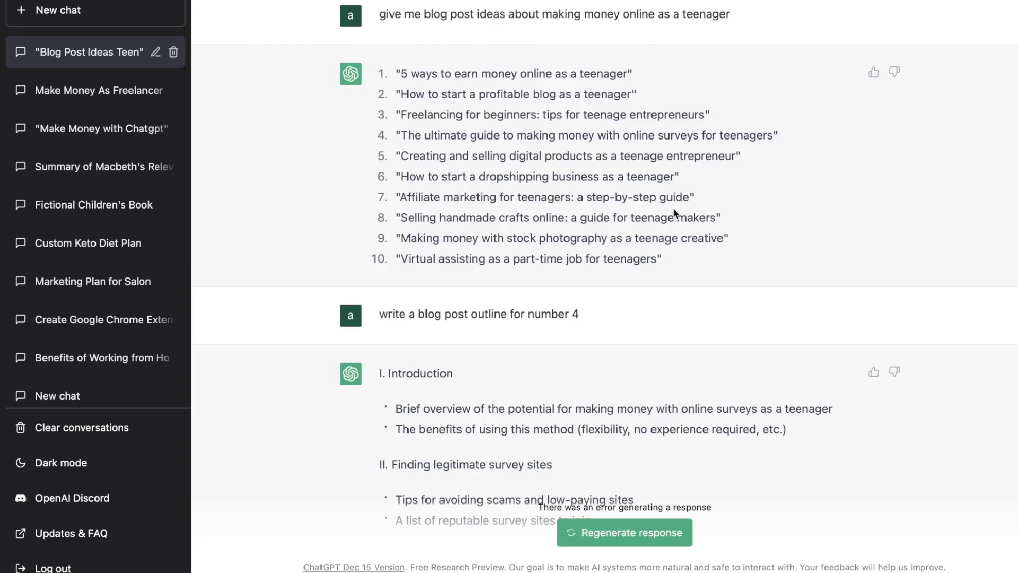
Switch to ChatGPT and review the blog post ideas and the outline for number 4
{"action": "scroll", "coordinate": [673, 210], "scroll_direction": "down", "scroll_amount": 1}
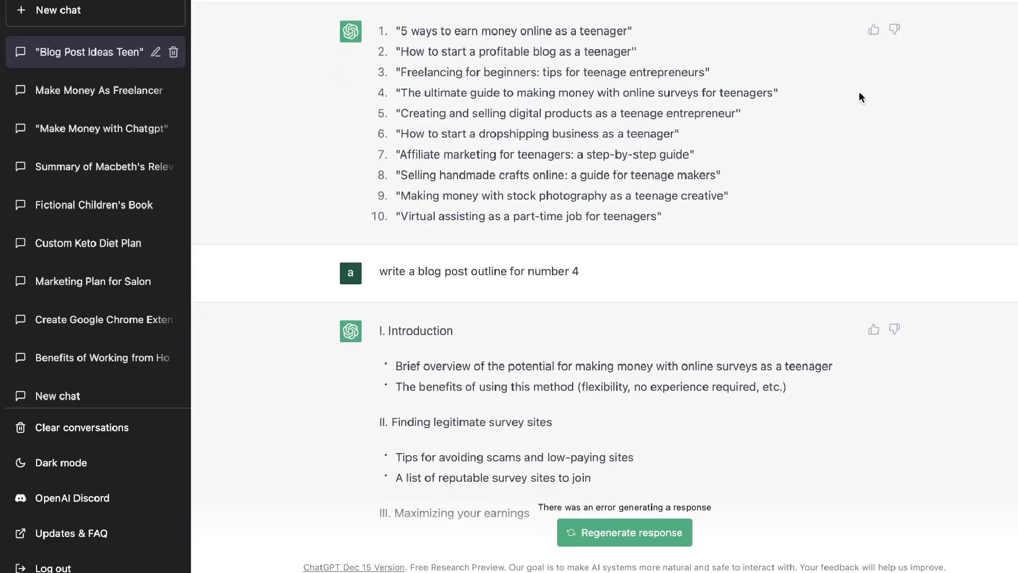
{"action": "scroll", "coordinate": [859, 97], "scroll_direction": "down", "scroll_amount": 3}
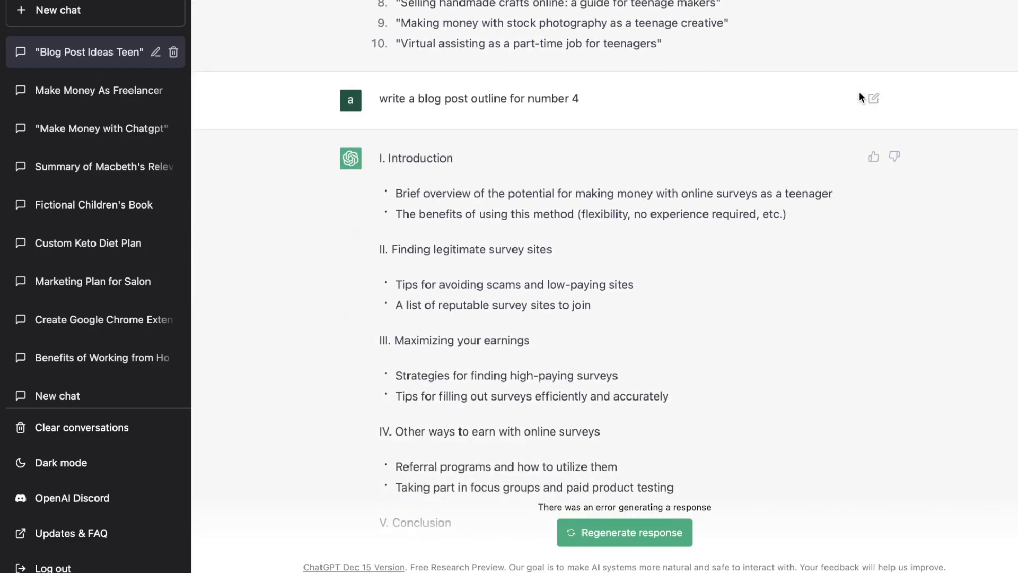